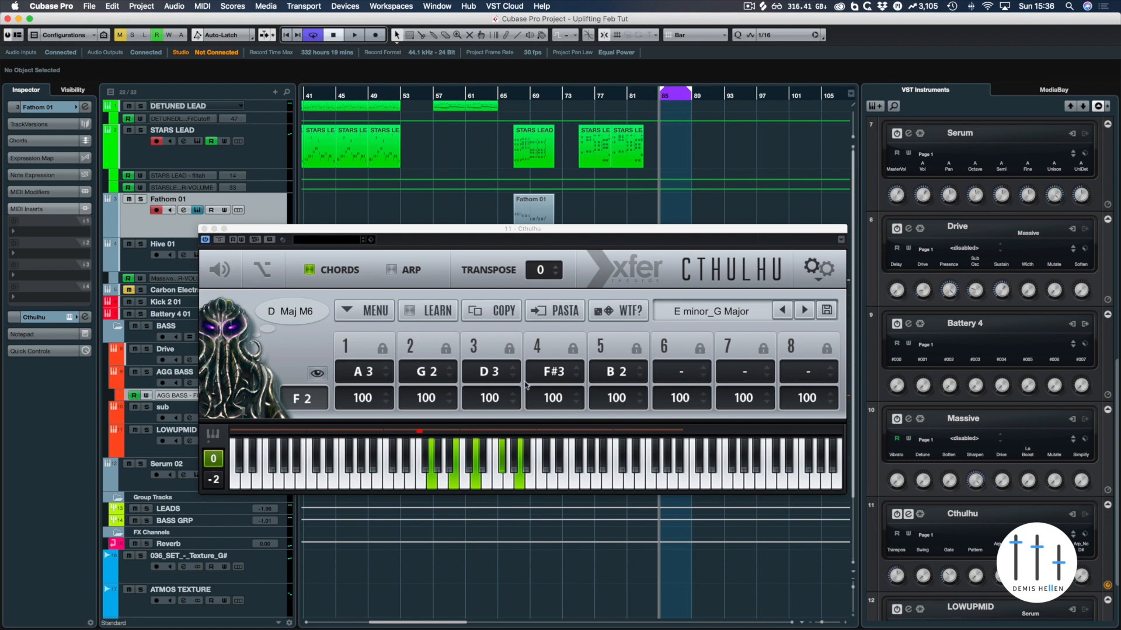
# - Examine Cthulhu's arpeggiator section and return to the chords-only view
pyautogui.moveTo(459, 232); pyautogui.dragTo(442, 151)
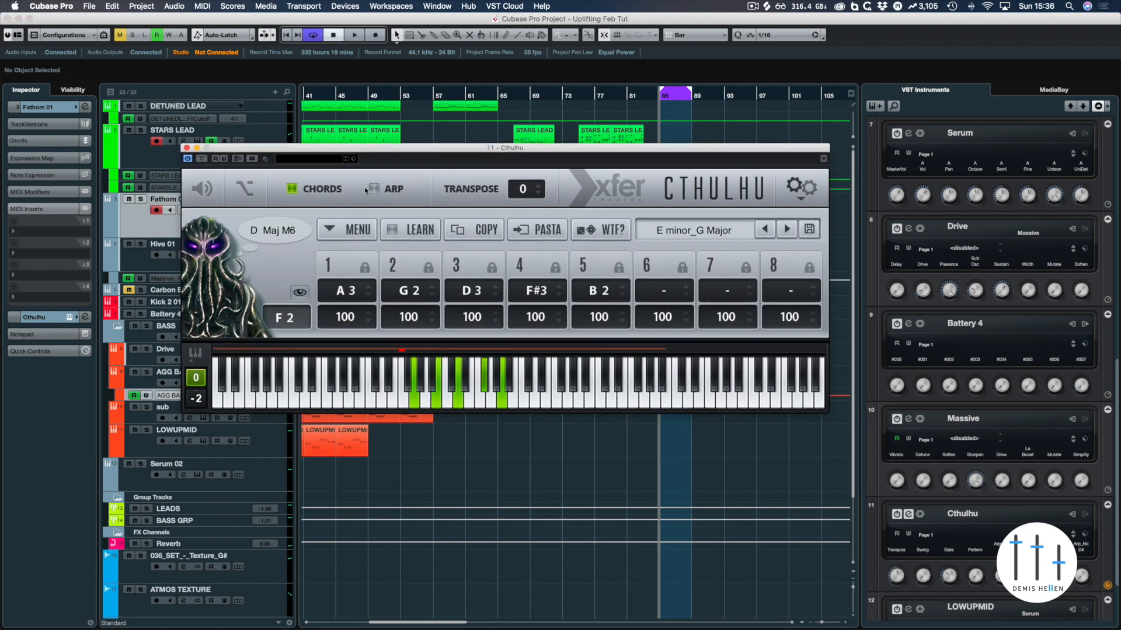
pyautogui.click(378, 190)
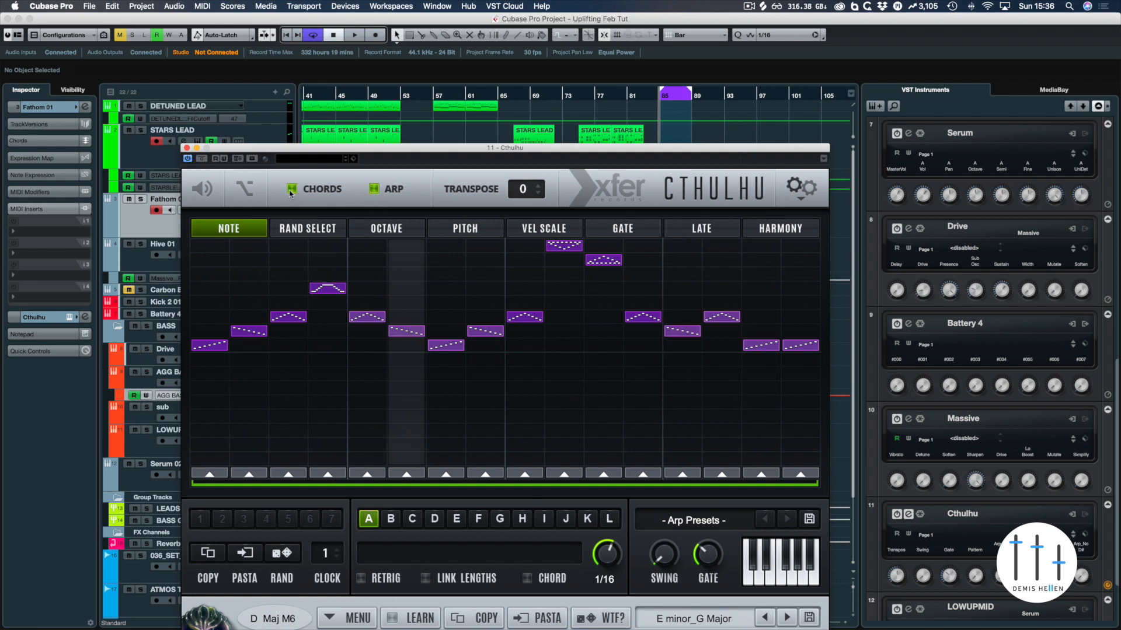
pyautogui.click(374, 189)
pyautogui.moveTo(384, 156); pyautogui.dragTo(387, 119)
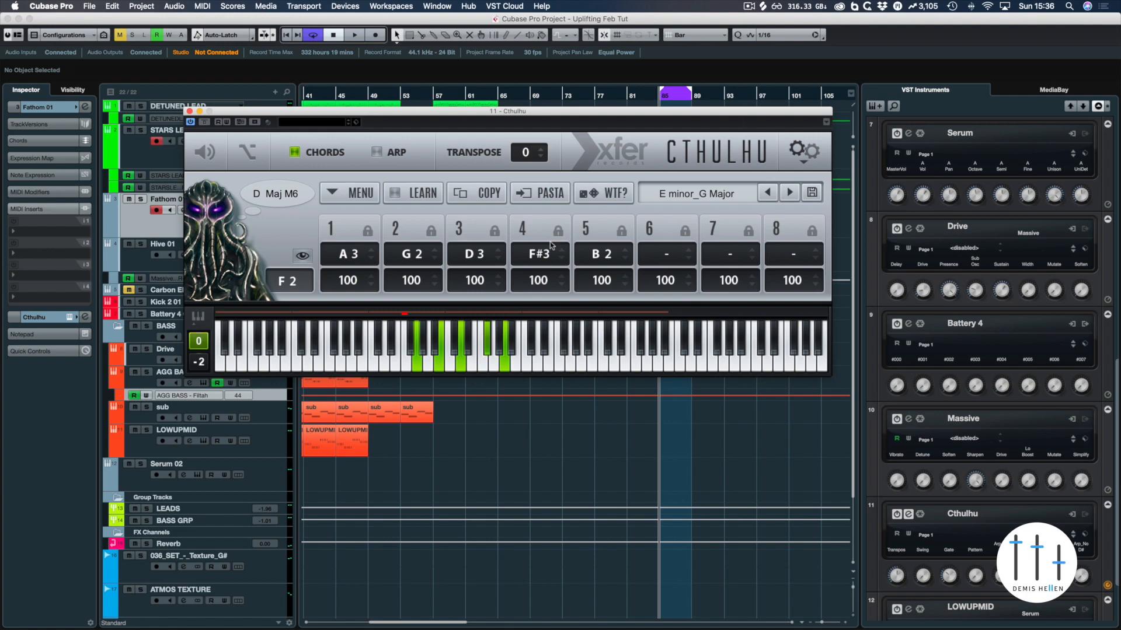
pyautogui.click(376, 152)
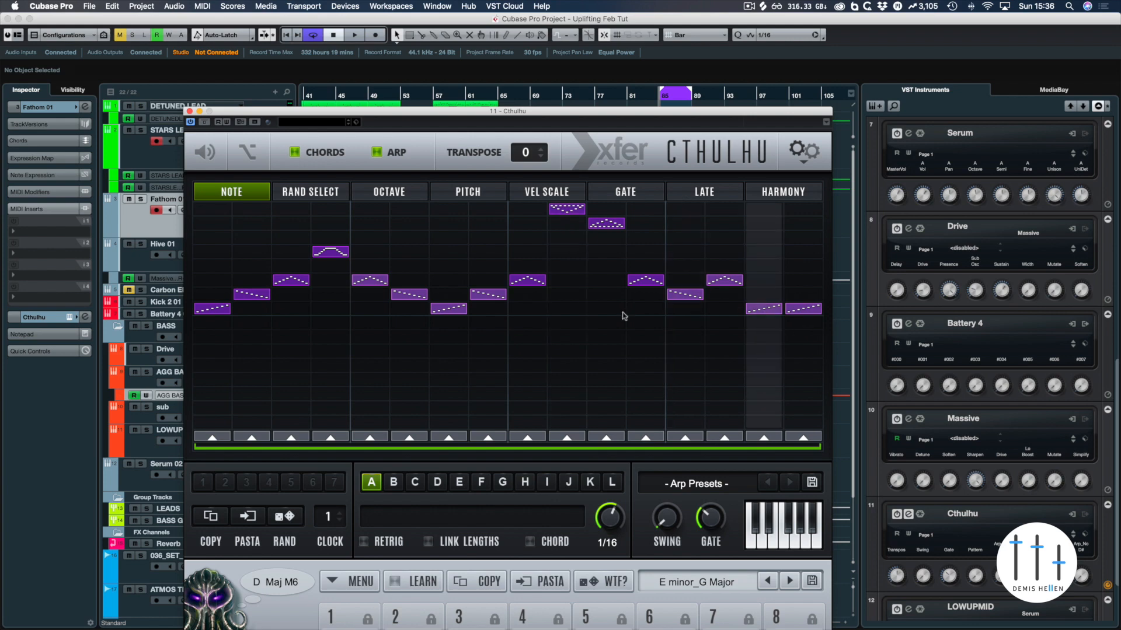
pyautogui.click(348, 156)
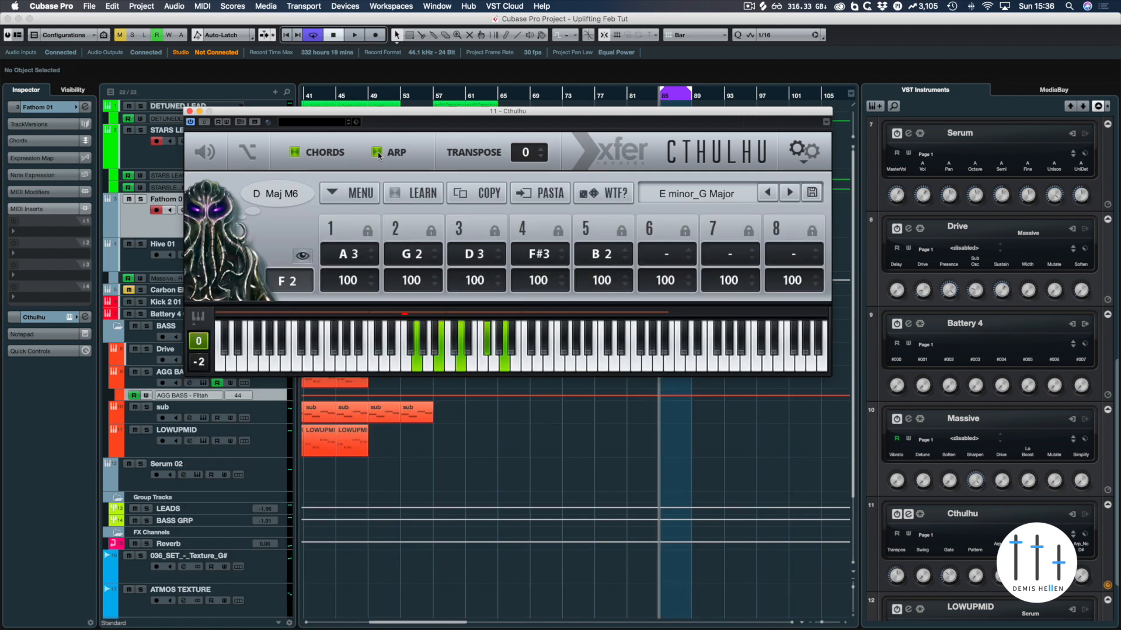
pyautogui.click(378, 154)
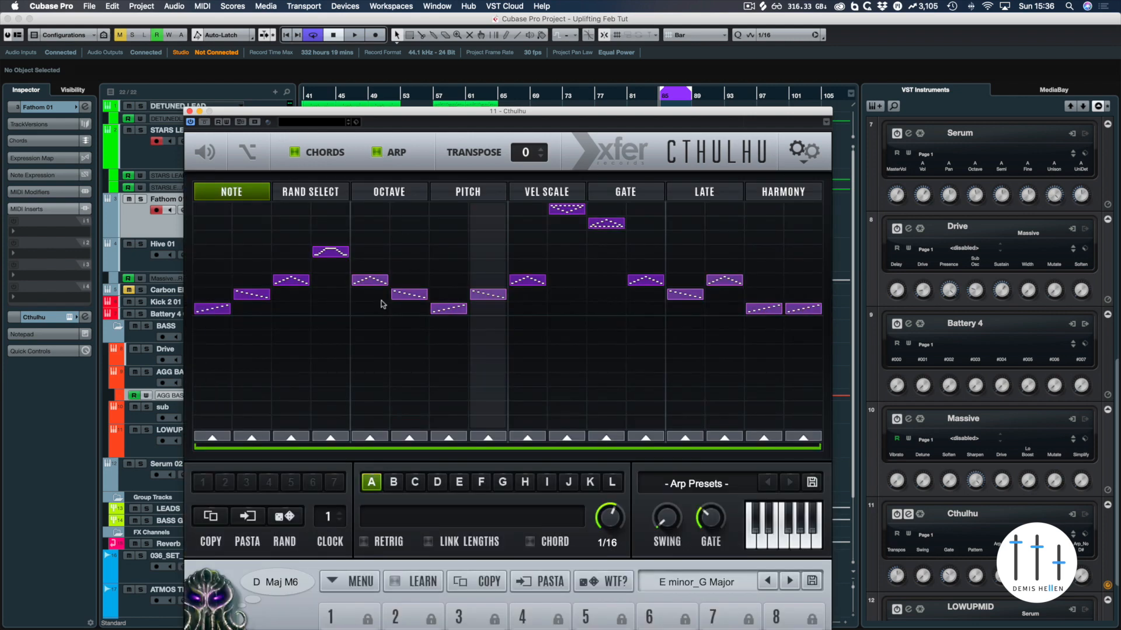
pyautogui.click(377, 153)
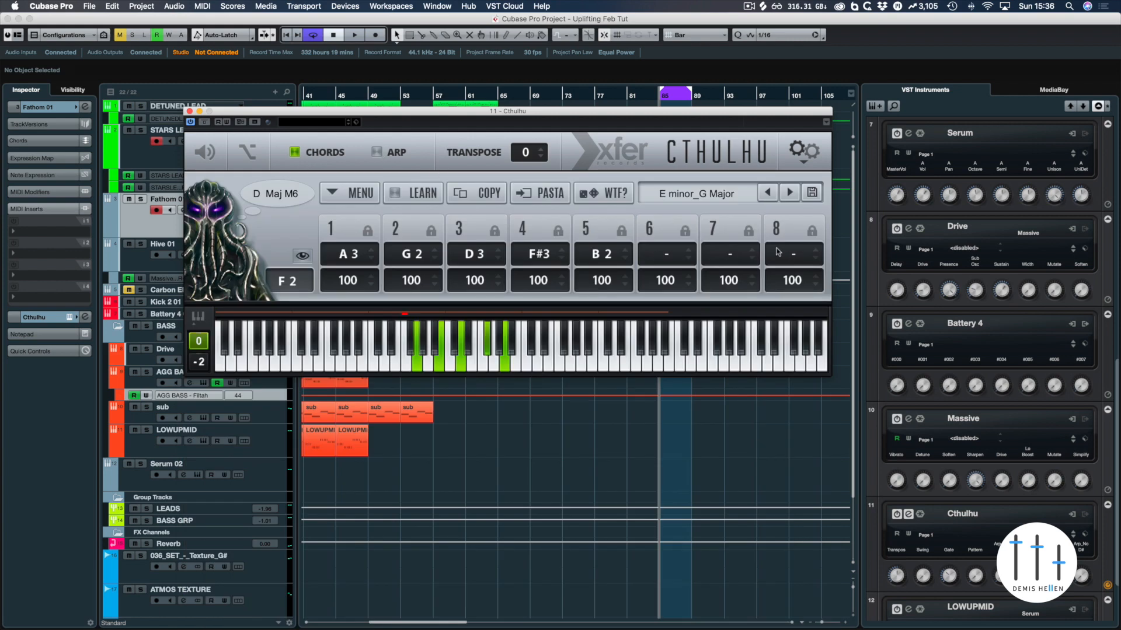
# - Load the A minor_C Major chord preset from the Icon_Diatonic group
pyautogui.click(707, 199)
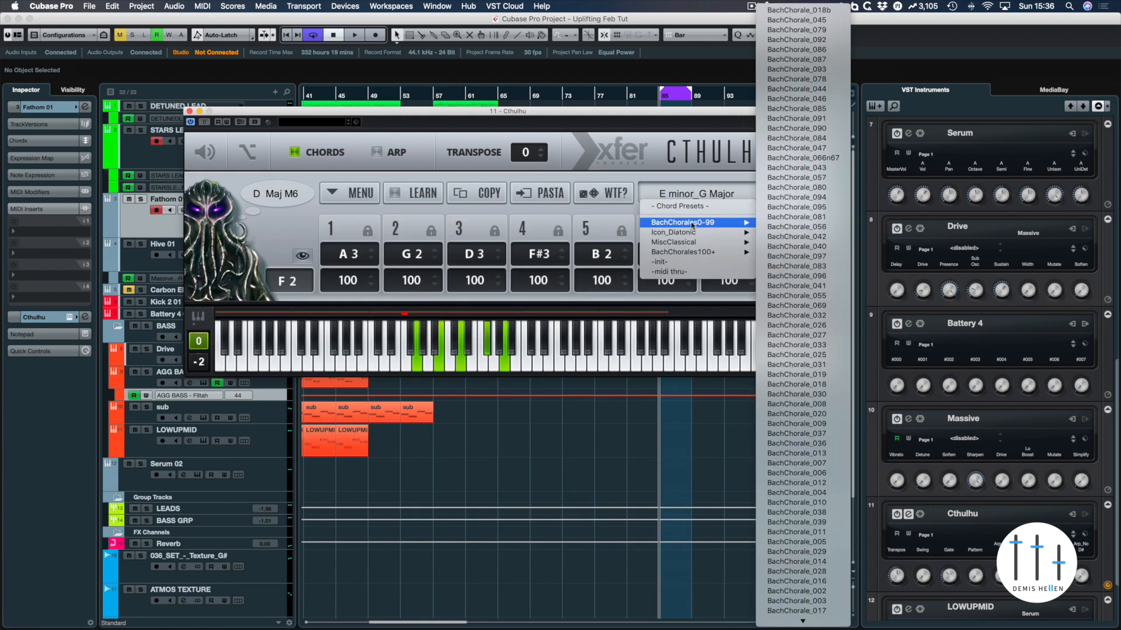
pyautogui.moveTo(707, 233)
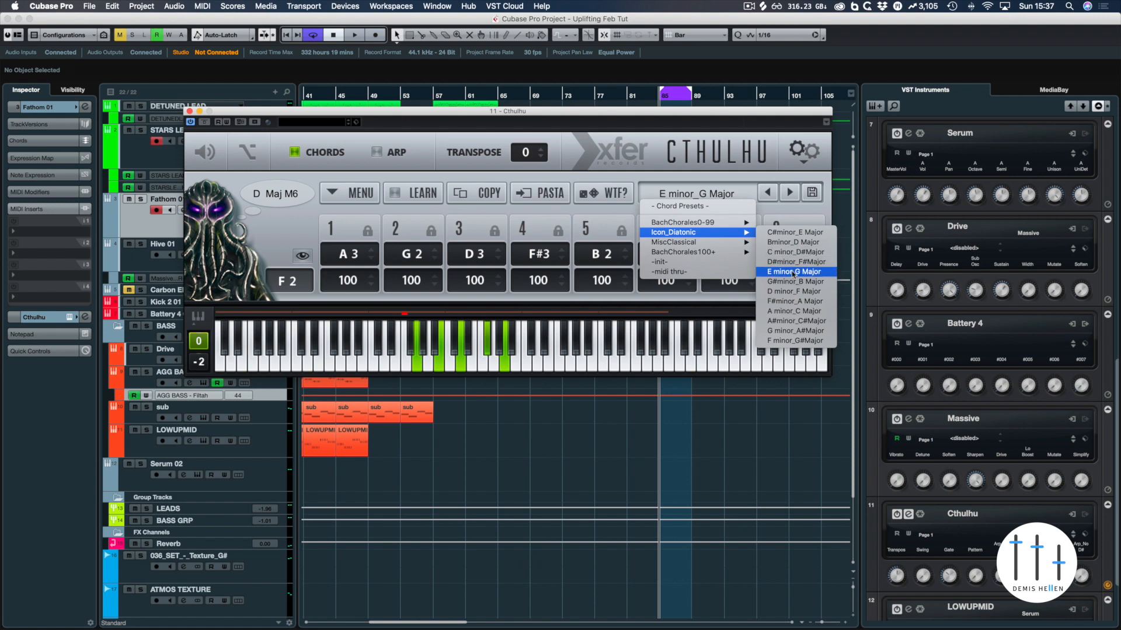
pyautogui.click(800, 313)
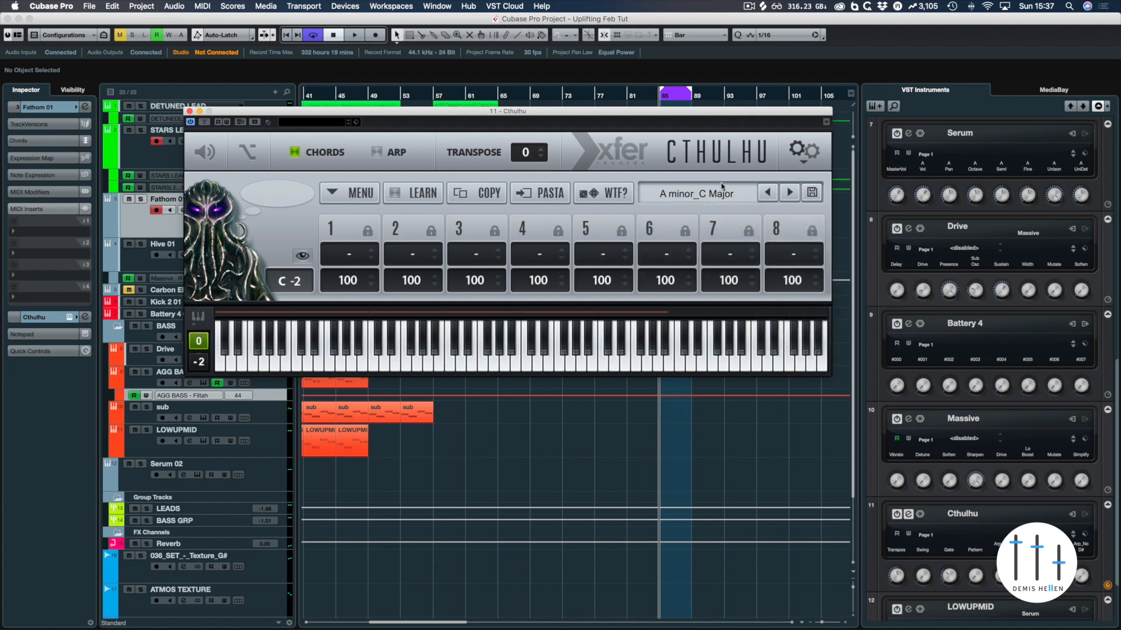
# - Remove the fourth note, D3, from the chord assigned to C3
pyautogui.click(456, 361)
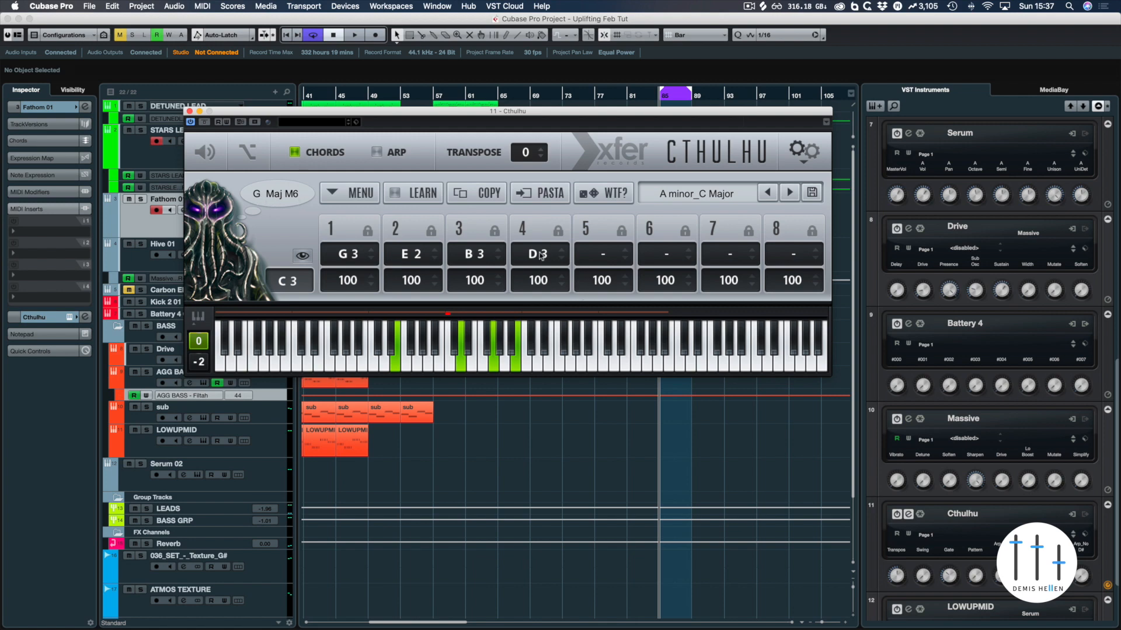
pyautogui.moveTo(540, 252); pyautogui.dragTo(541, 65)
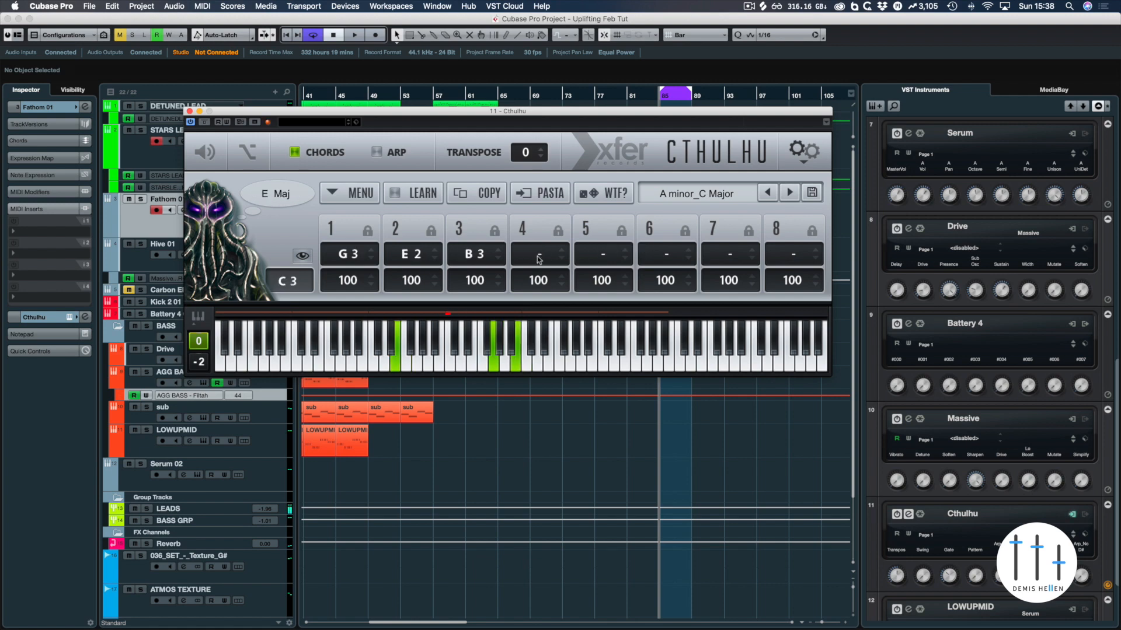
pyautogui.moveTo(538, 256); pyautogui.dragTo(540, 263)
pyautogui.moveTo(538, 260); pyautogui.dragTo(532, 148)
# - Reload the A minor_C Major preset from Icon_Diatonic to discard the chord edit
pyautogui.click(724, 194)
pyautogui.moveTo(706, 238)
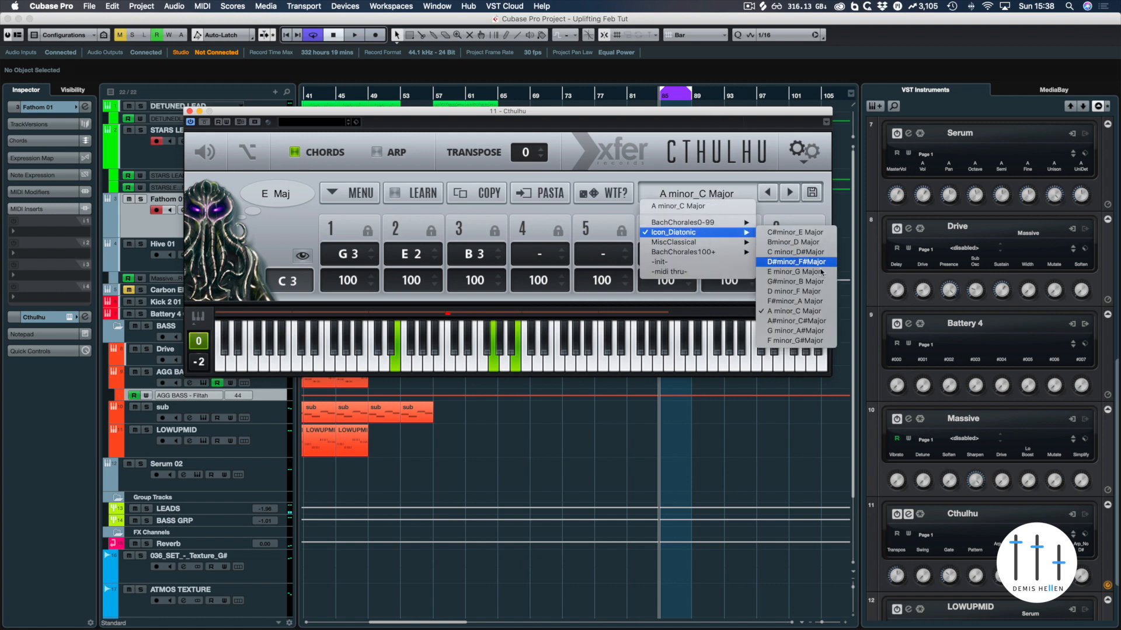
pyautogui.click(797, 311)
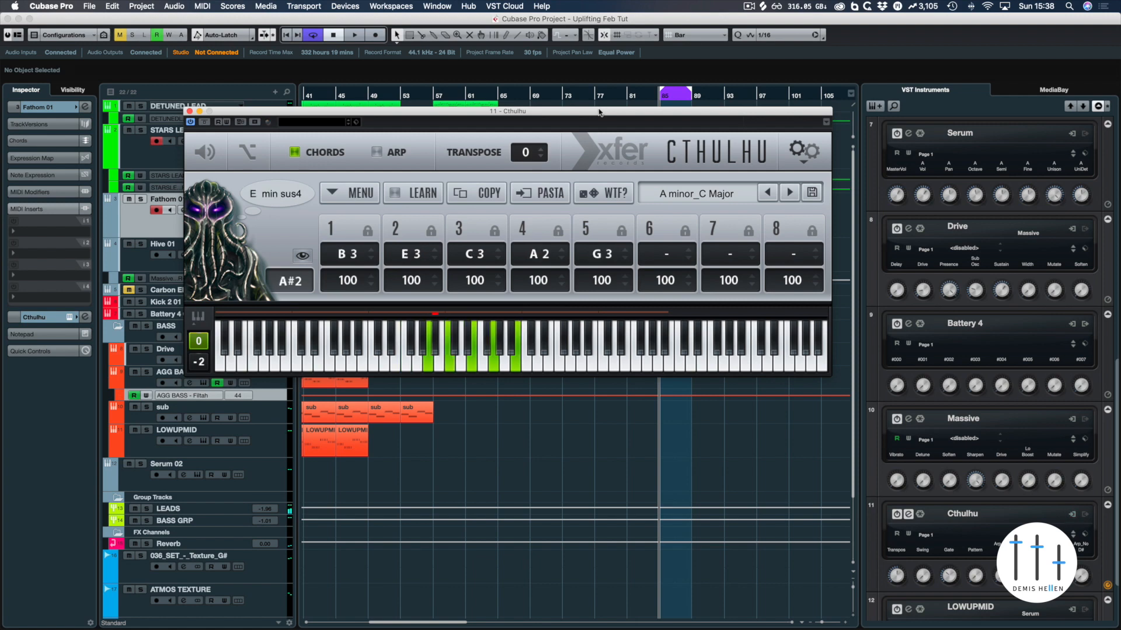
# - Move the Cthulhu window clear of the arrangement's lead tracks and collapse the cycle range to its start at bar 85
pyautogui.moveTo(694, 111); pyautogui.dragTo(536, 355)
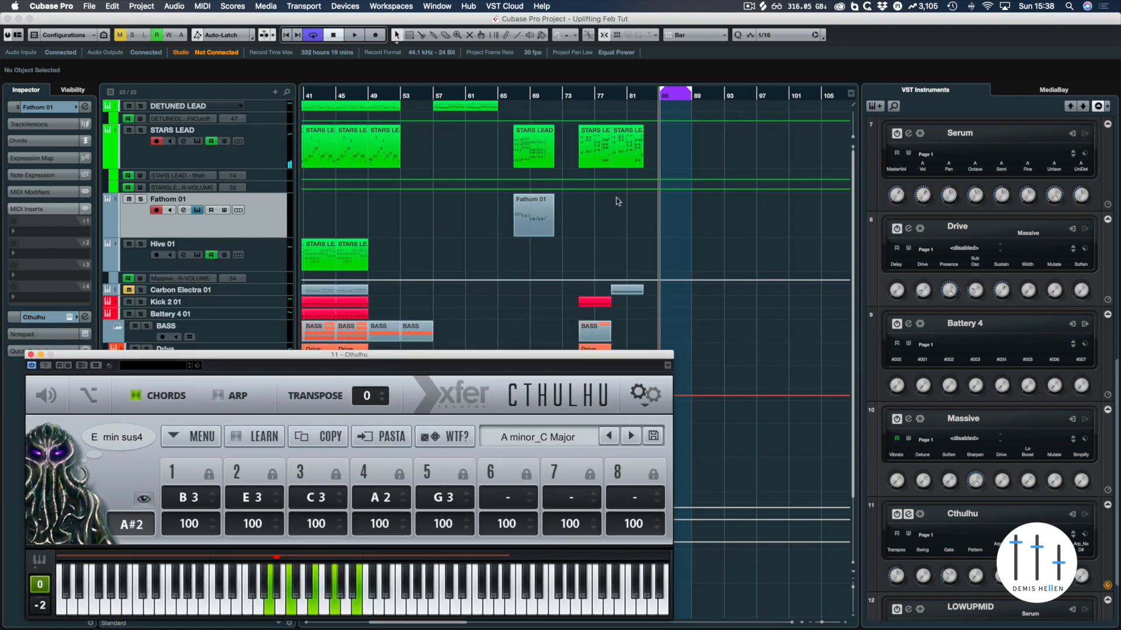
pyautogui.moveTo(691, 91); pyautogui.dragTo(660, 98)
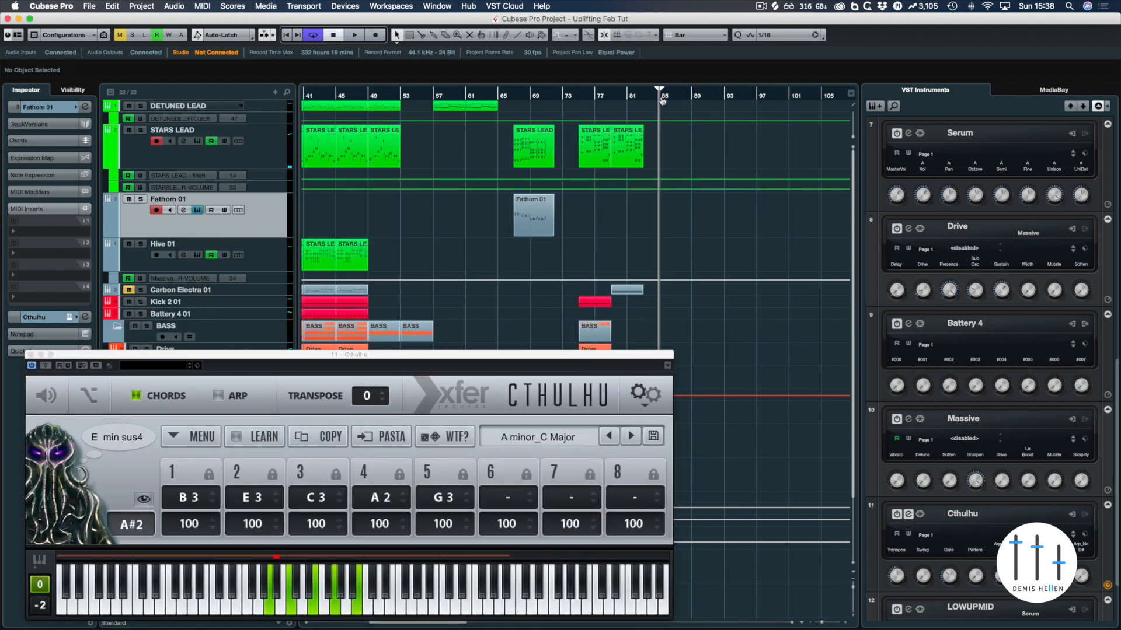
pyautogui.click(379, 36)
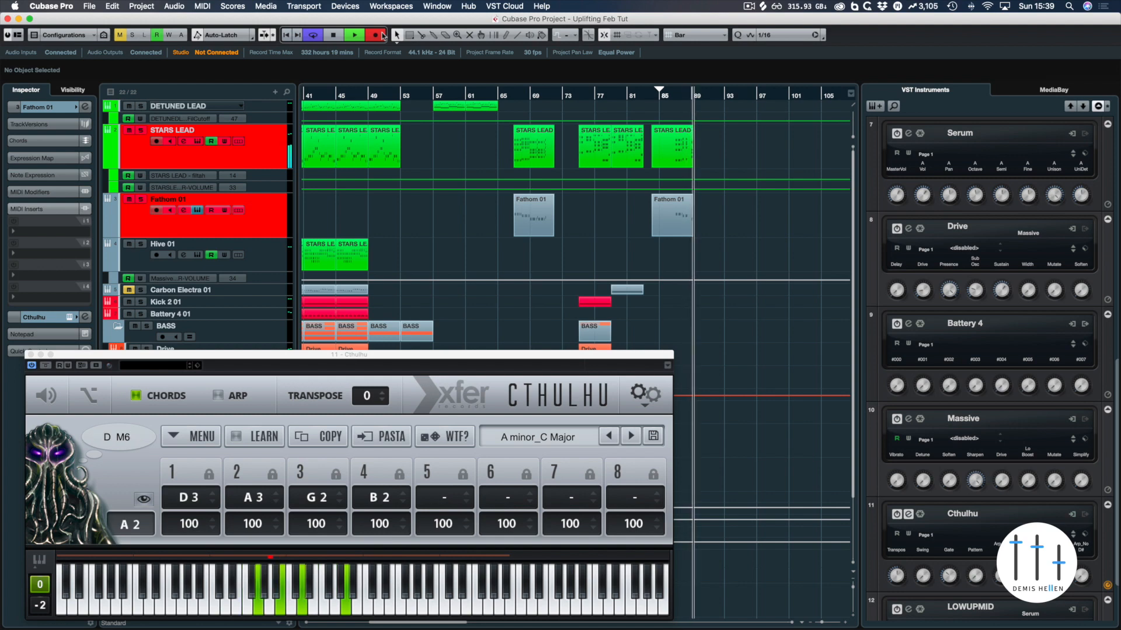
pyautogui.press('space')
pyautogui.press('Delete')
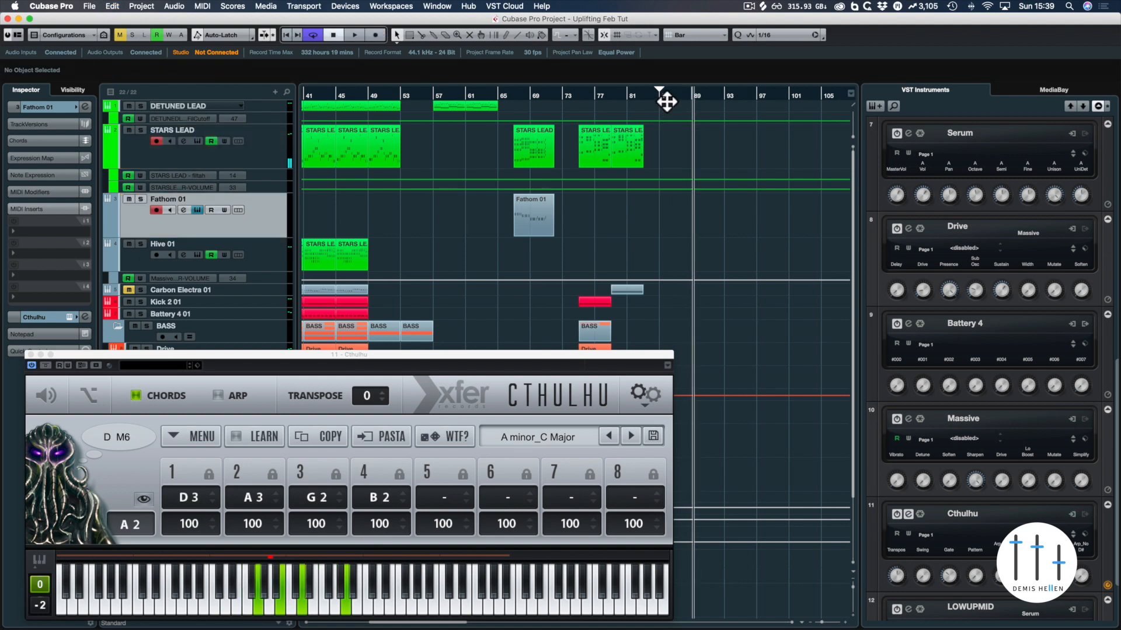
pyautogui.click(666, 101)
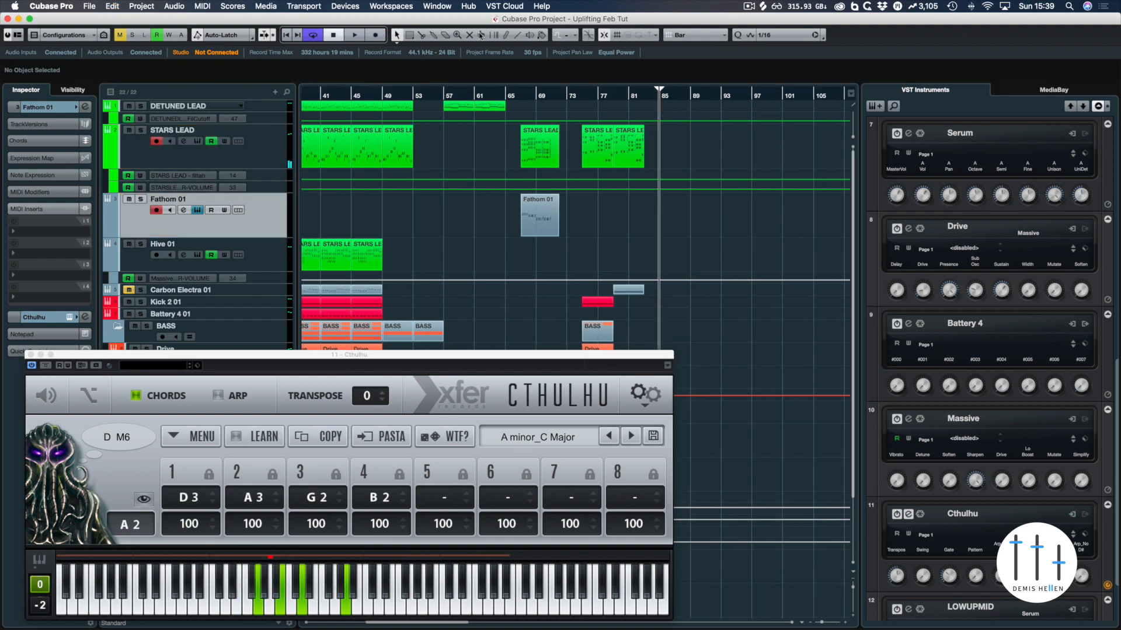
pyautogui.click(378, 35)
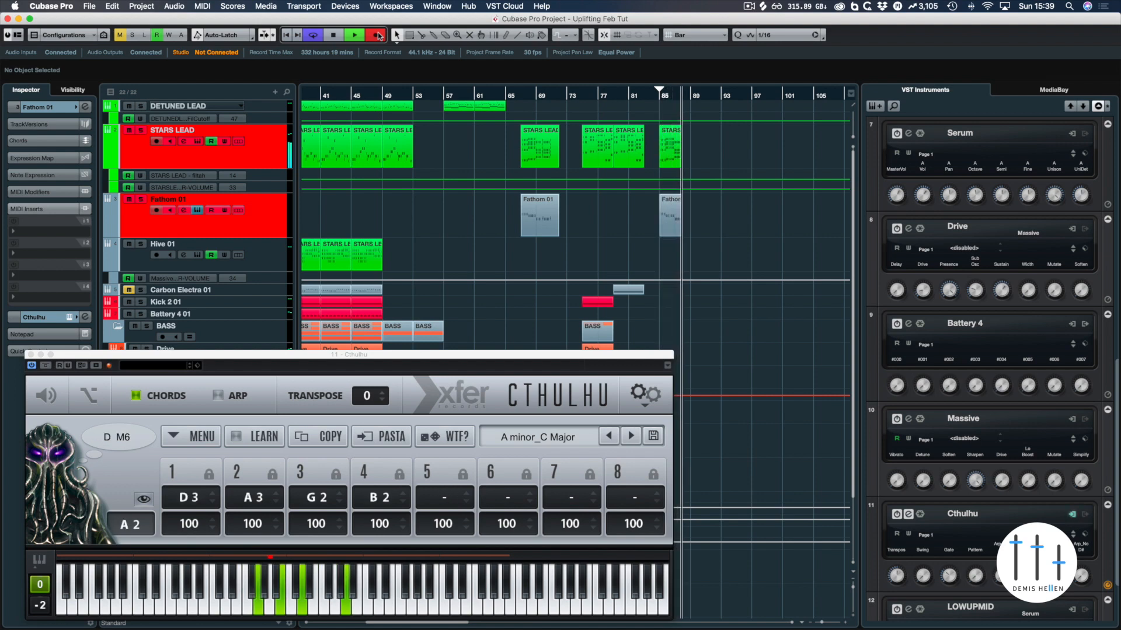
pyautogui.click(377, 35)
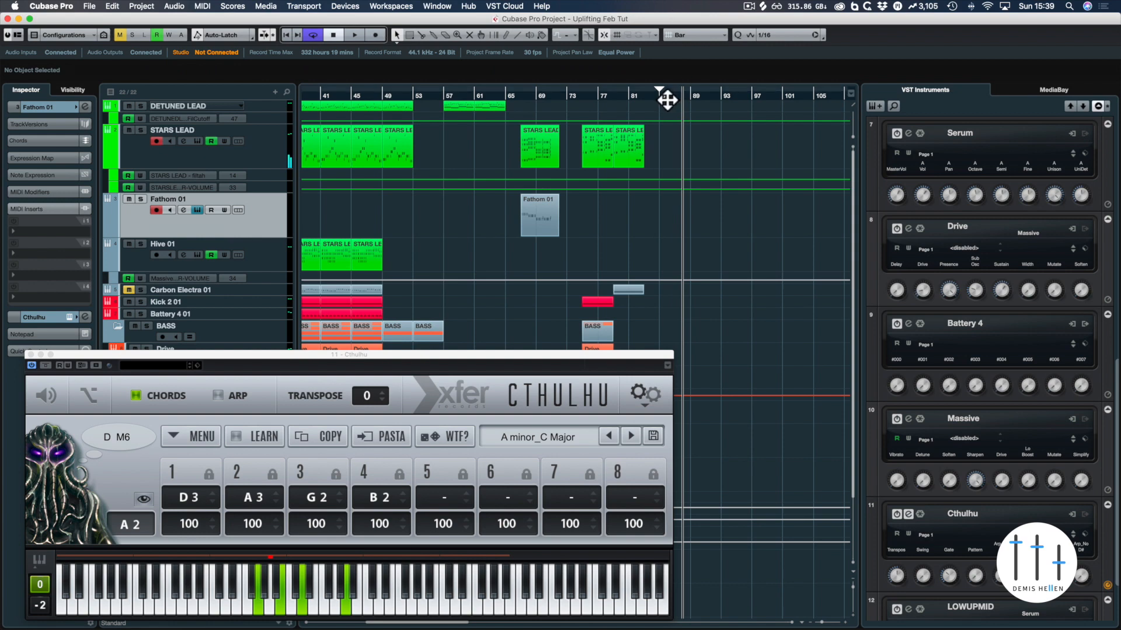
pyautogui.click(667, 94)
pyautogui.press('space')
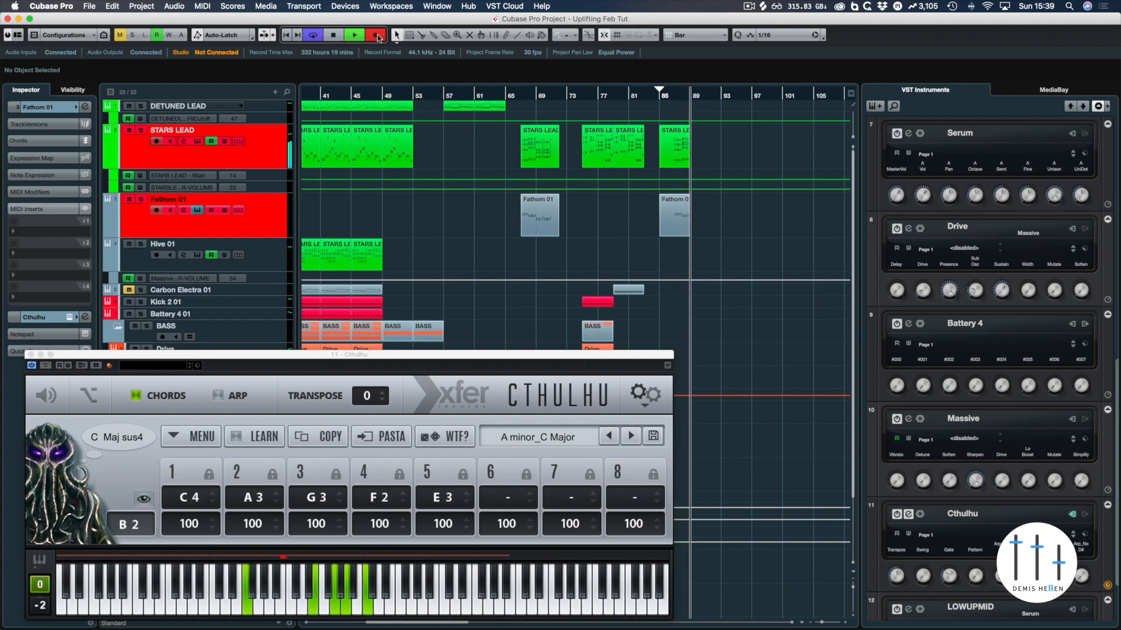
pyautogui.click(378, 36)
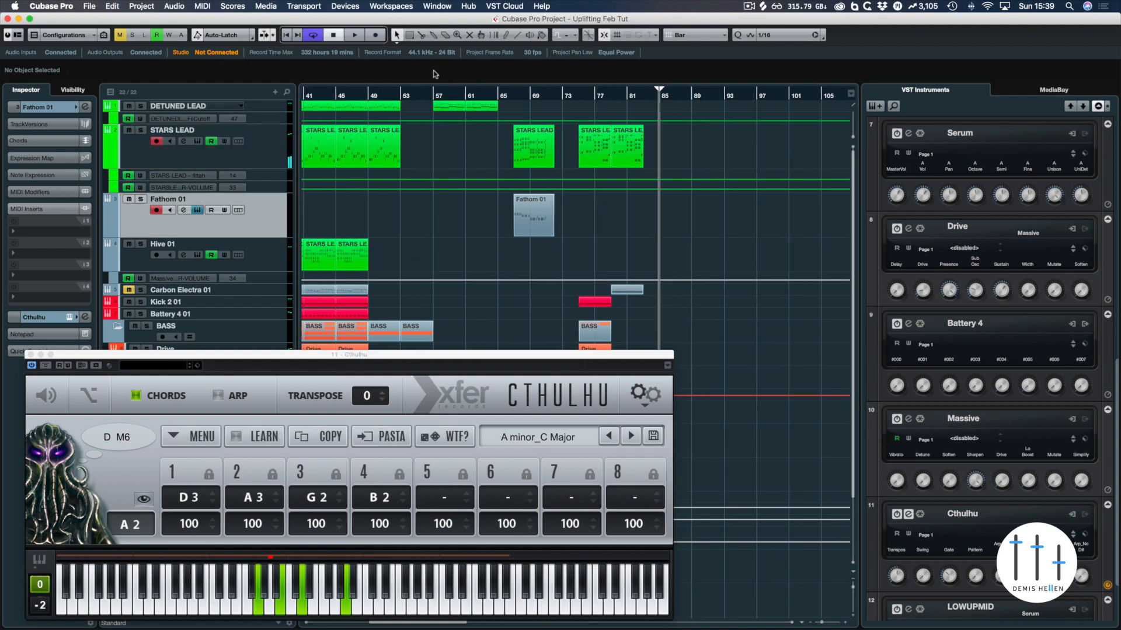
# - Record a chord take from bar 85 onto the STARS LEAD and Fathom 01 tracks
pyautogui.click(378, 36)
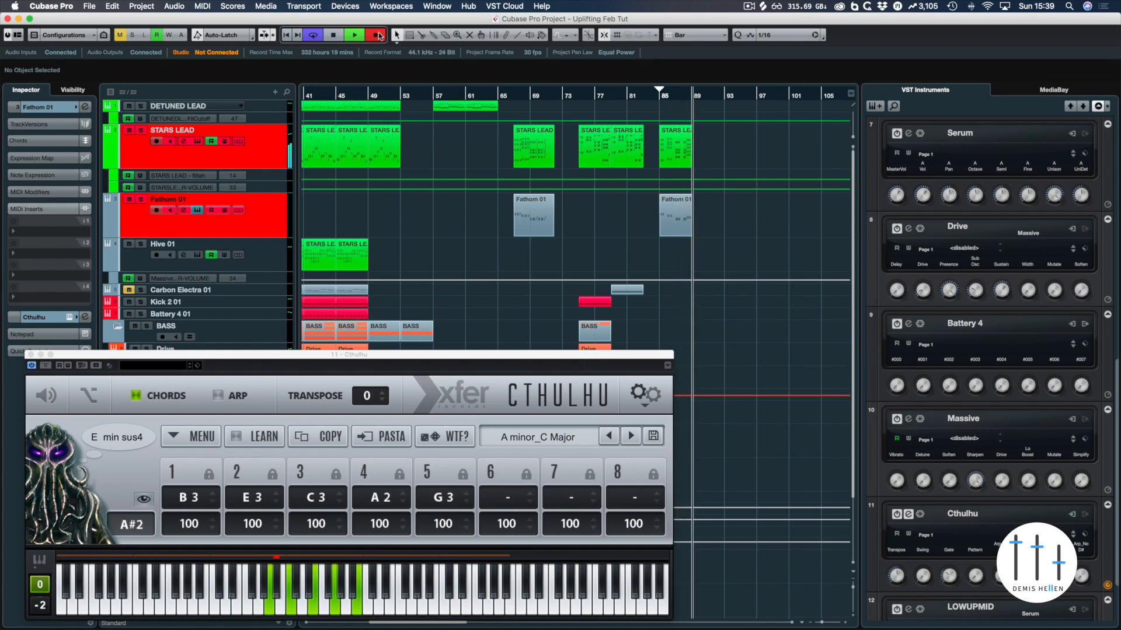
pyautogui.click(379, 35)
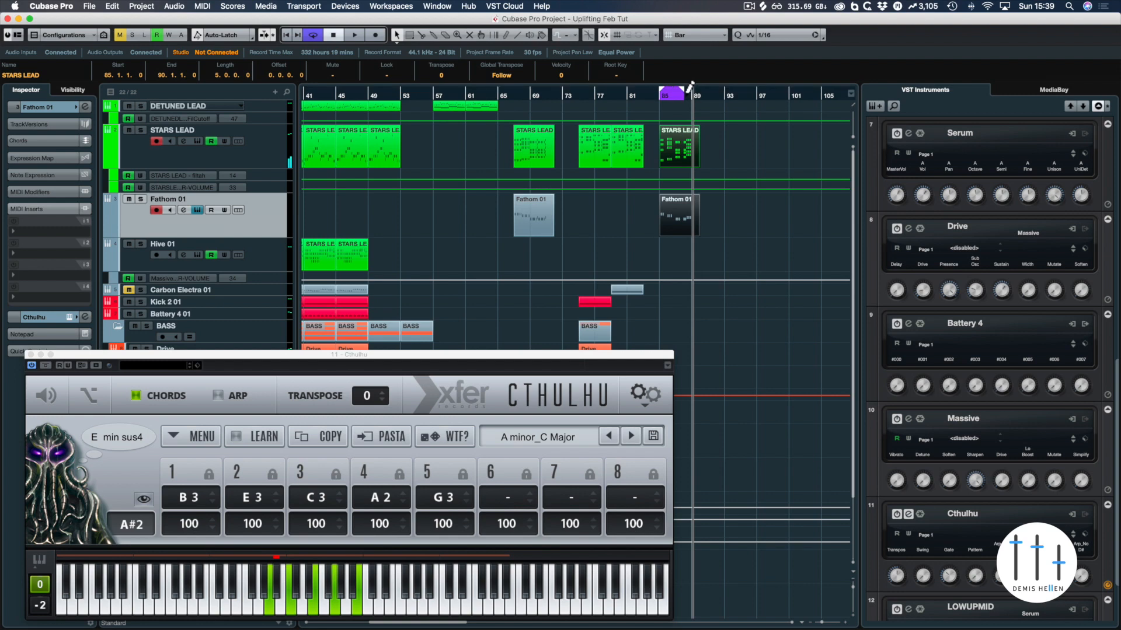
# - Quantize all notes of the newly recorded STARS LEAD part to 1/16 in the Key Editor
pyautogui.click(677, 163)
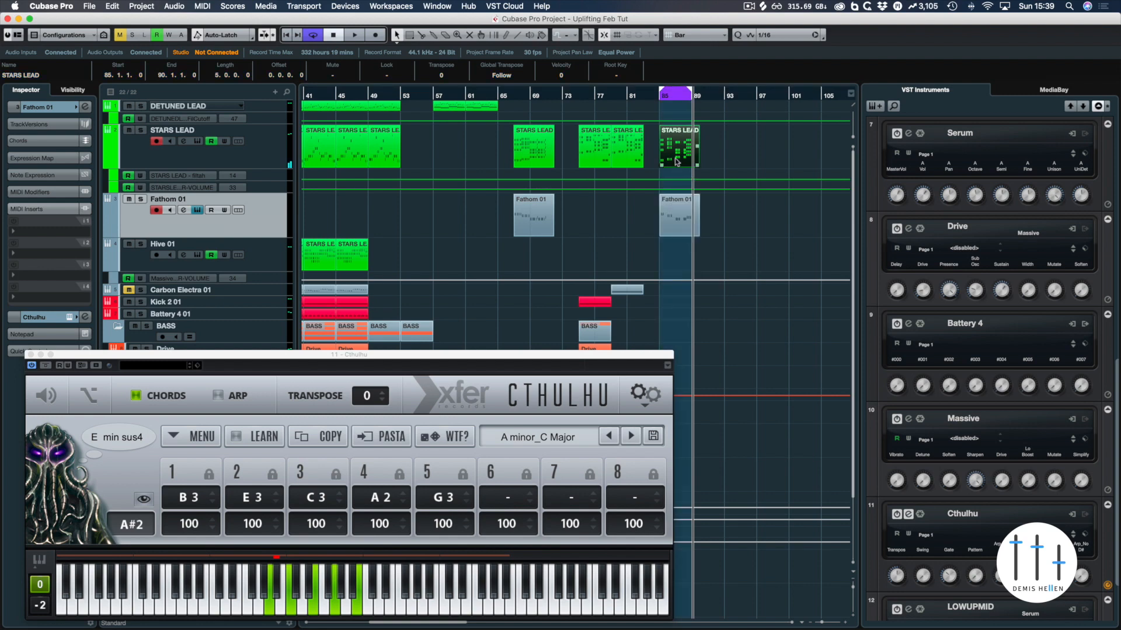
pyautogui.doubleClick(677, 163)
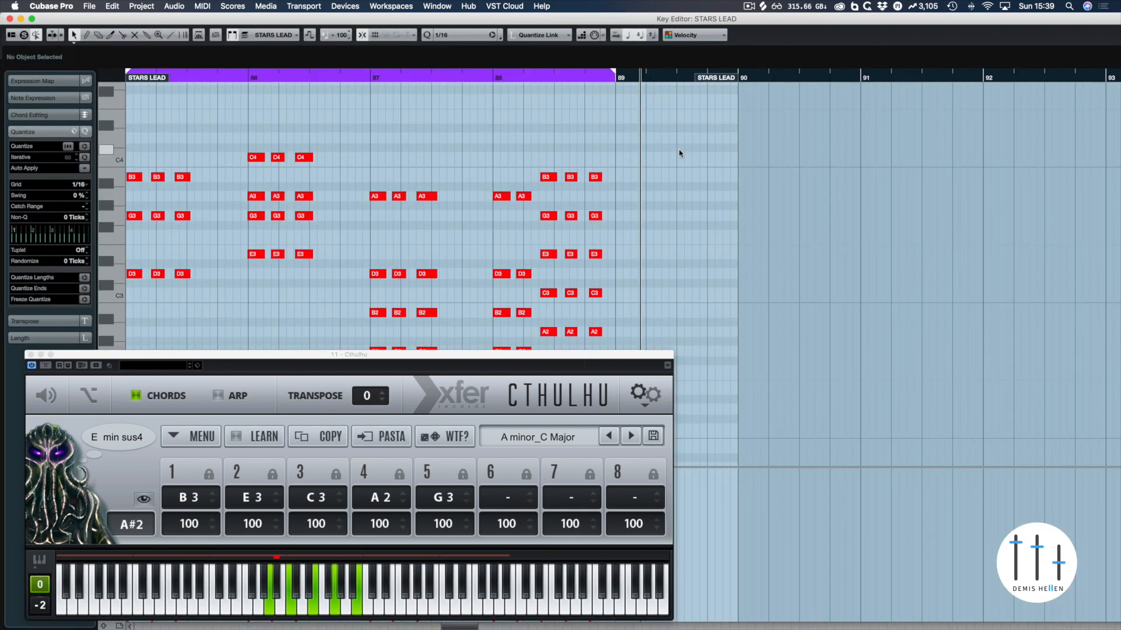
pyautogui.press('super+a')
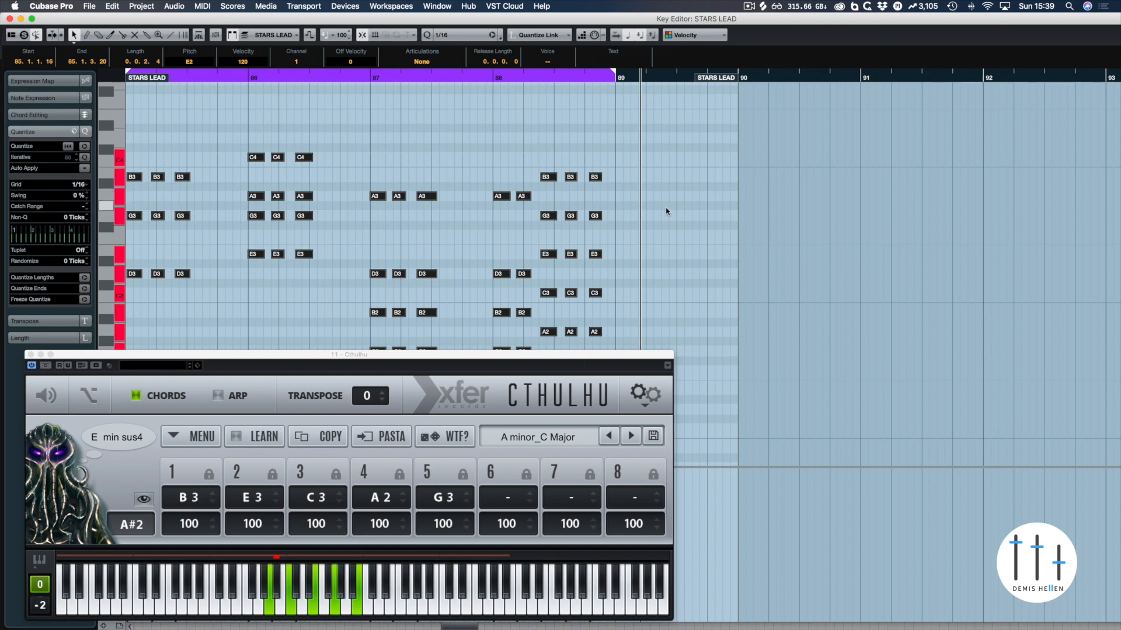
pyautogui.press('q')
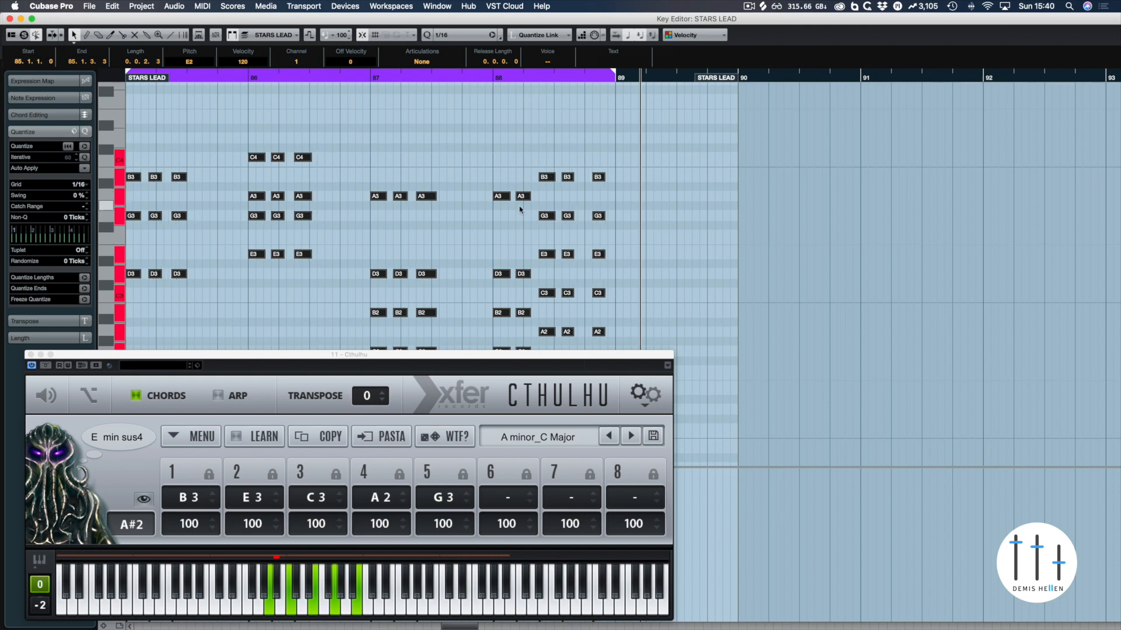
pyautogui.press('Return')
# - Close the Cthulhu window and examine the chord notes of the STARS LEAD part at bar 85
pyautogui.click(680, 220)
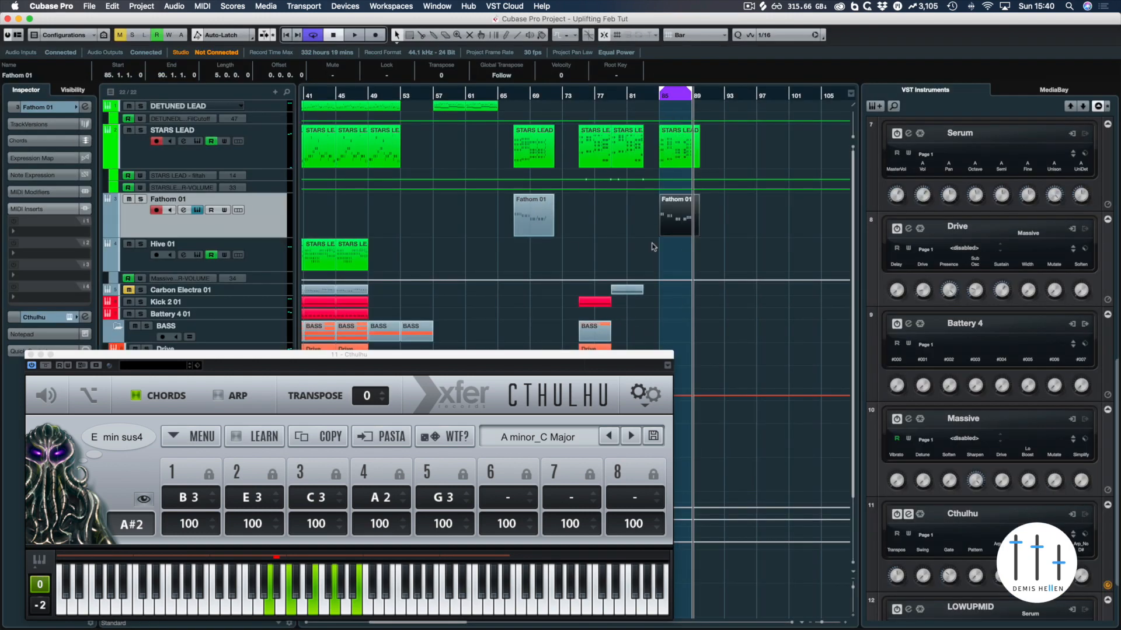
pyautogui.click(32, 354)
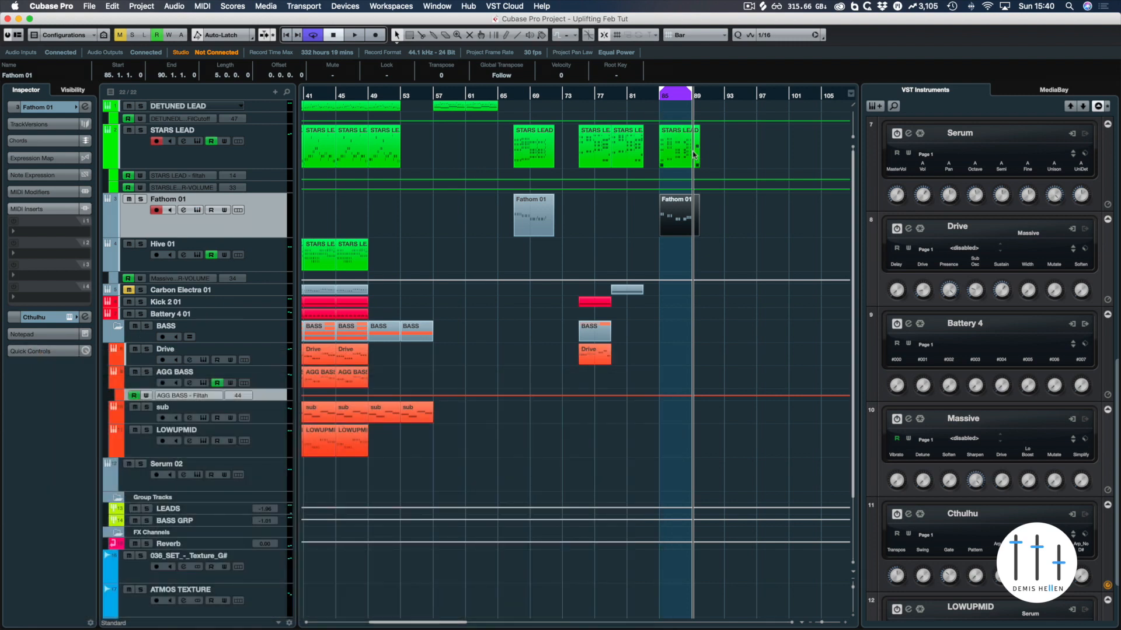
pyautogui.click(686, 147)
pyautogui.press('Return')
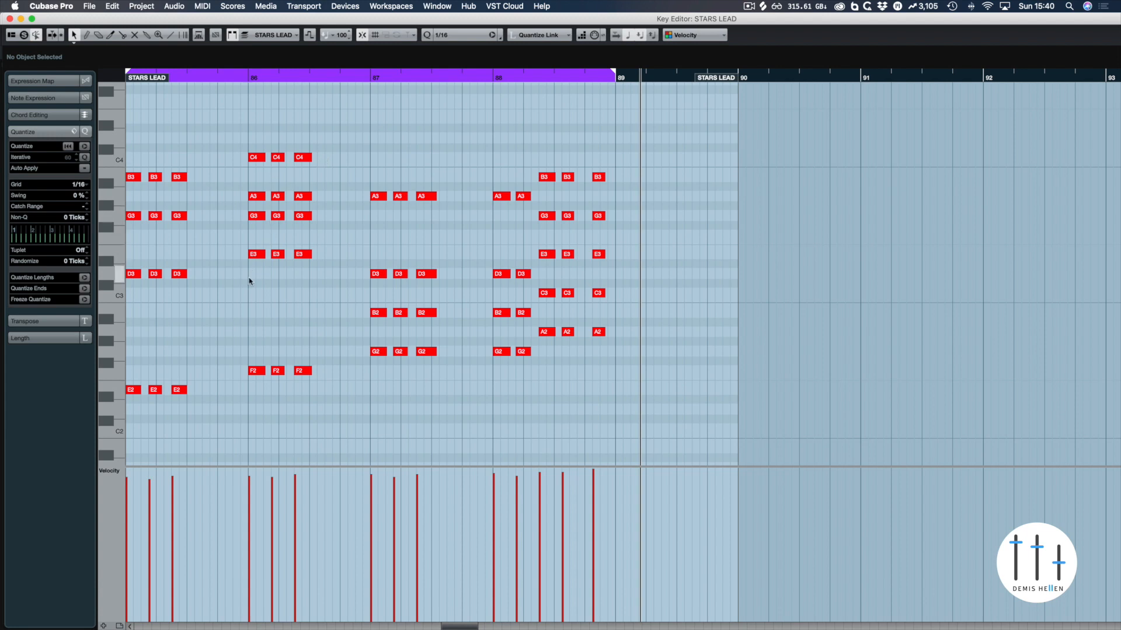
pyautogui.press('Return')
# - Examine the single trigger notes of the recorded Fathom 01 part in the Key Editor
pyautogui.click(687, 212)
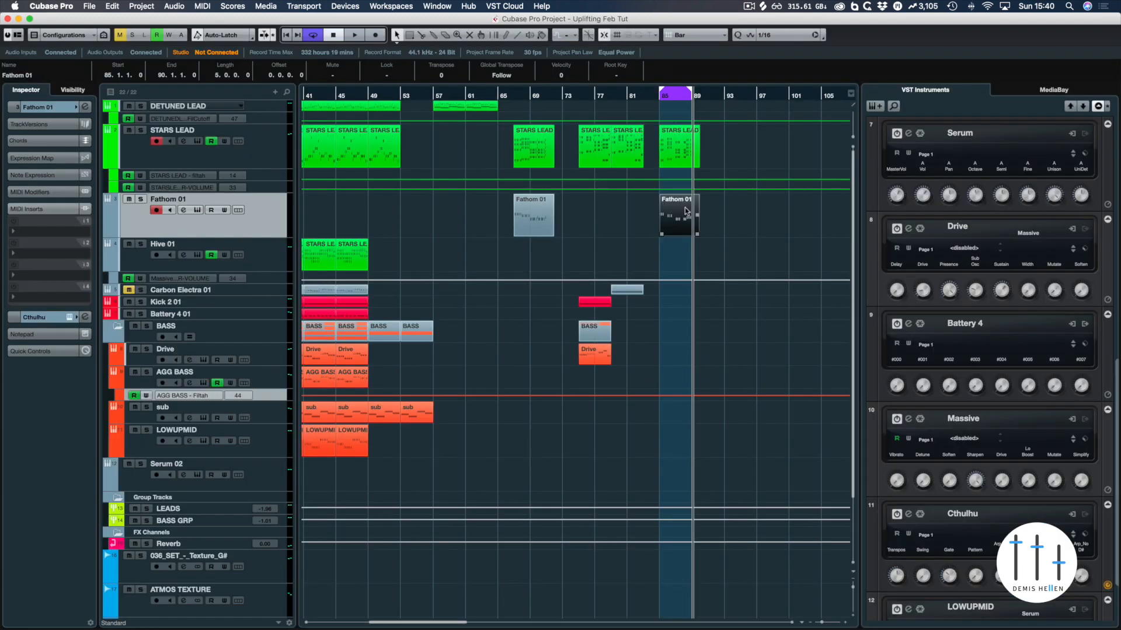
pyautogui.hscroll(-2, 686, 211)
pyautogui.press('Return')
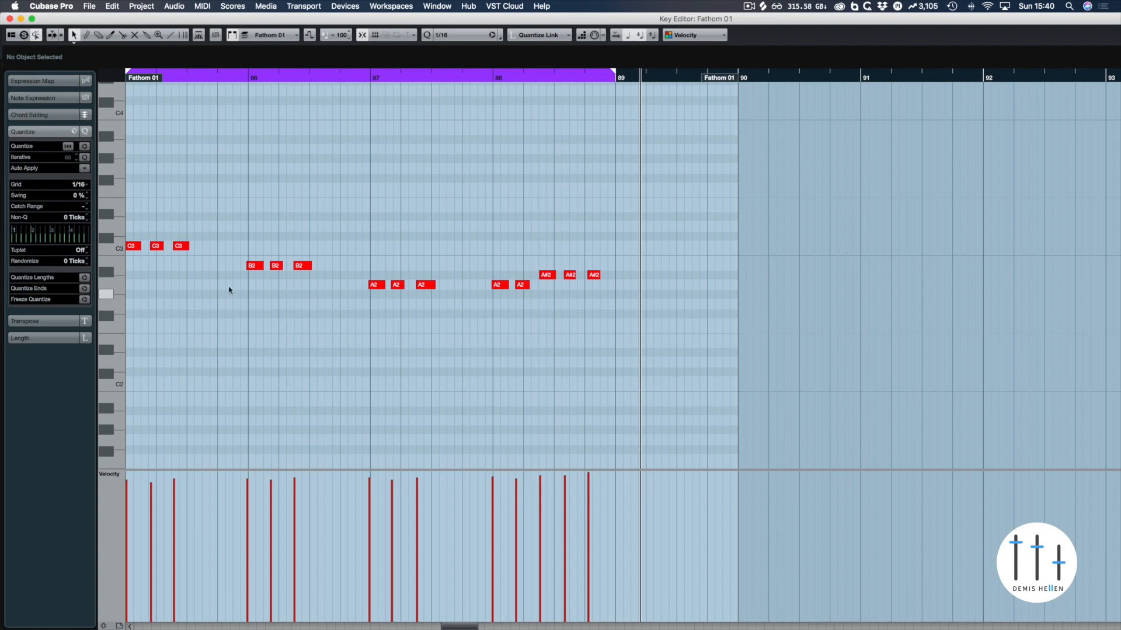
pyautogui.press('Return')
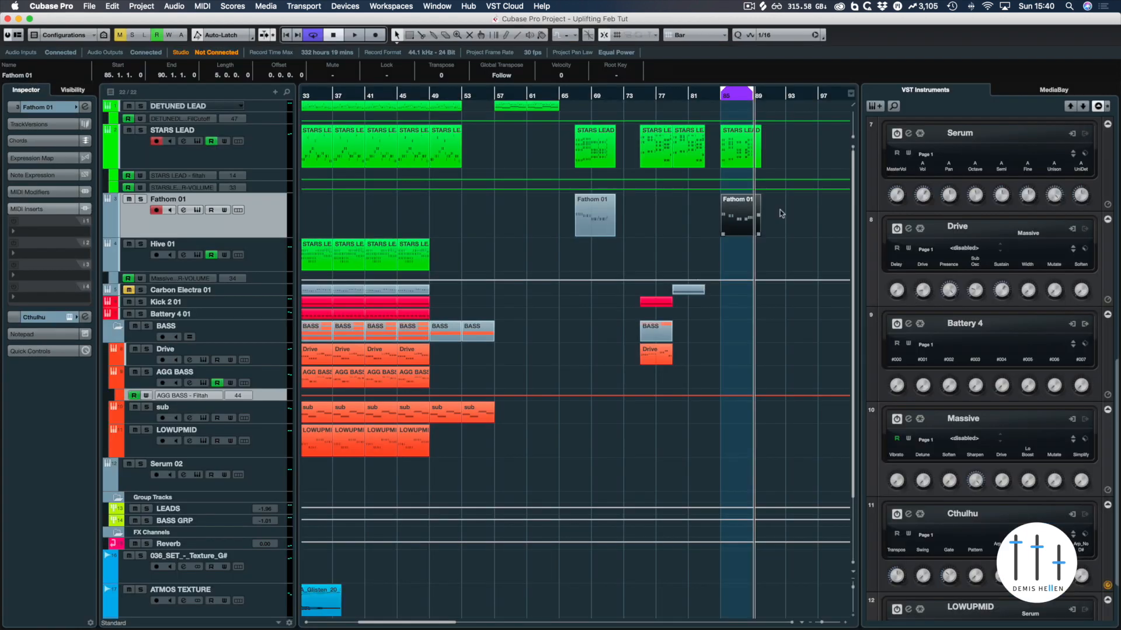
# - Play the loop with the STARS LEAD part at bar 85 deleted, and undo the deletion
pyautogui.click(736, 157)
pyautogui.press('Delete')
pyautogui.press('KP_1')
pyautogui.press('space')
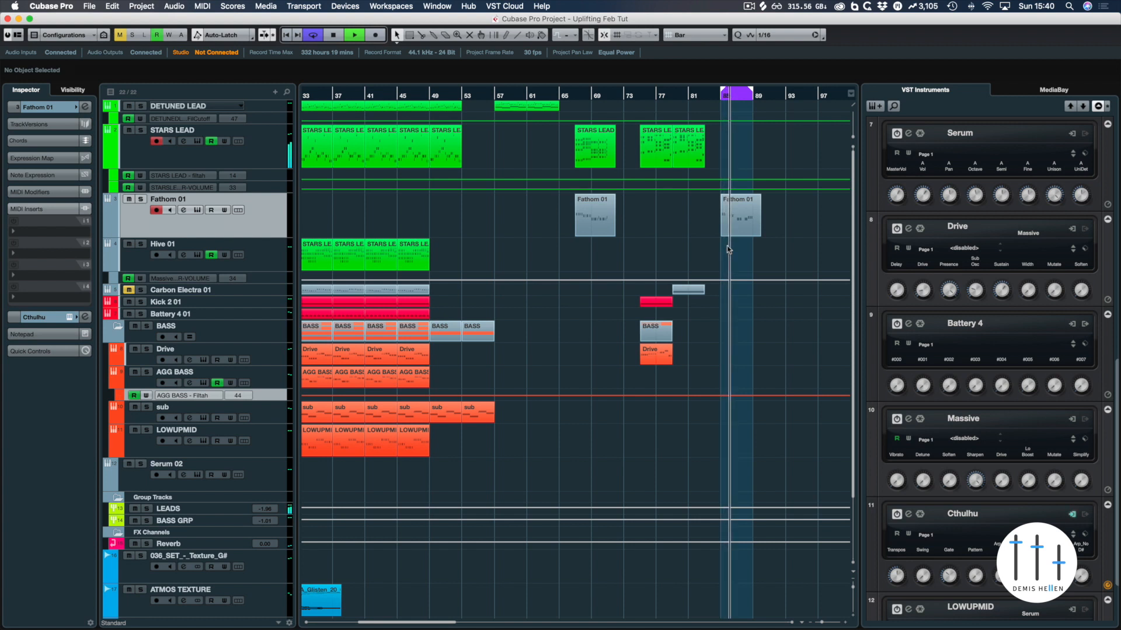
pyautogui.press('space')
pyautogui.press('super+z')
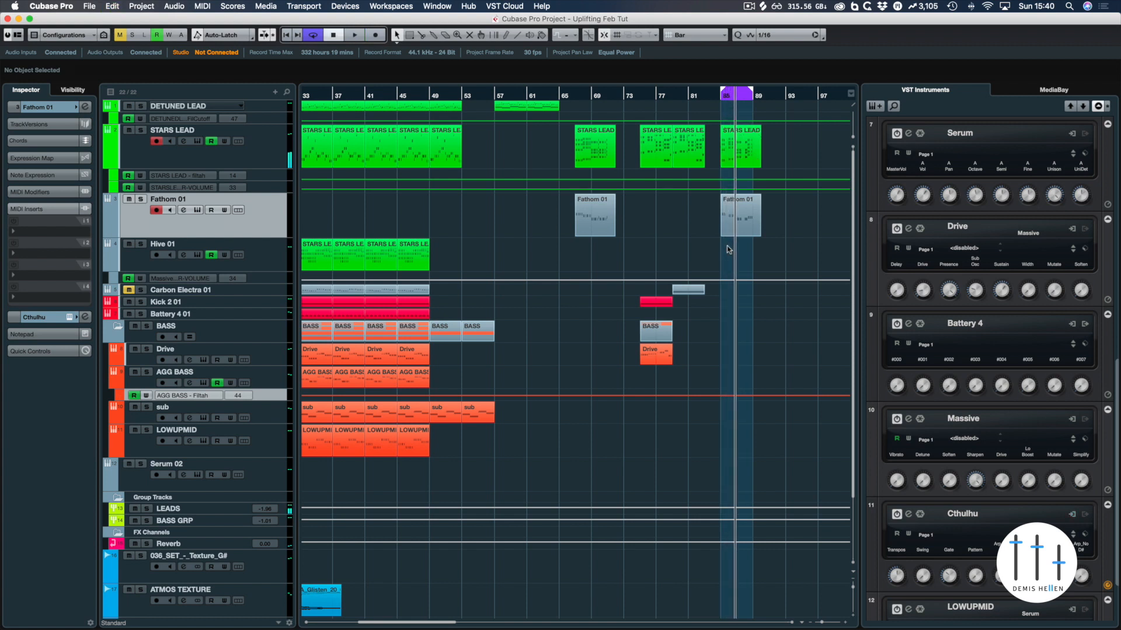
# - Play the loop with the Fathom 01 part at bar 85 deleted, and undo the deletion
pyautogui.click(736, 225)
pyautogui.press('Delete')
pyautogui.press('space')
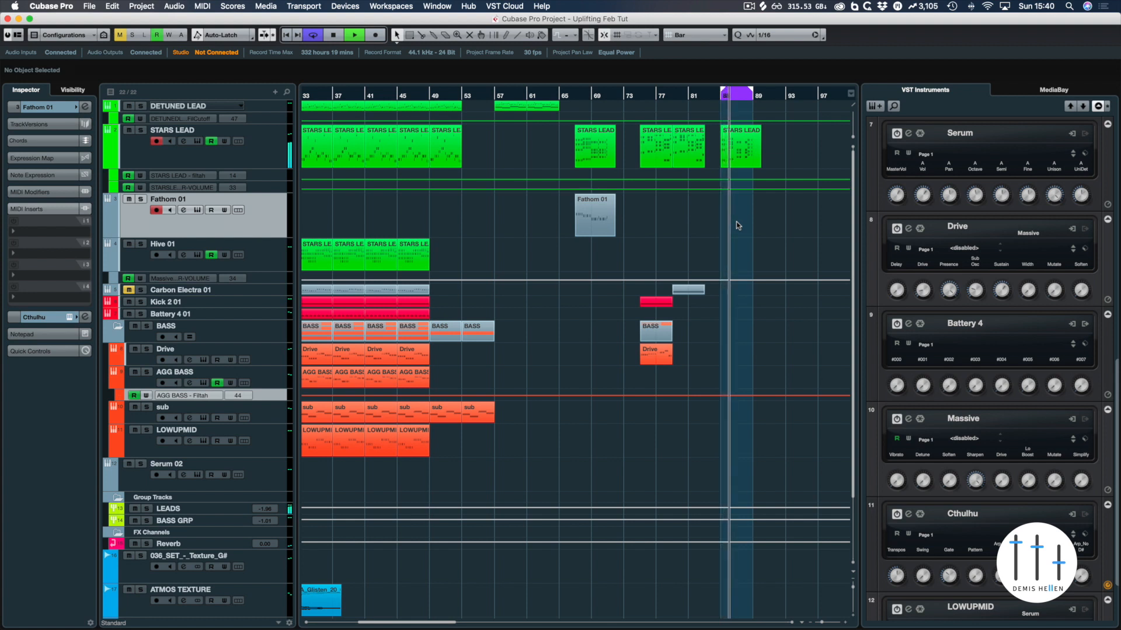
pyautogui.press('space')
pyautogui.press('super+z')
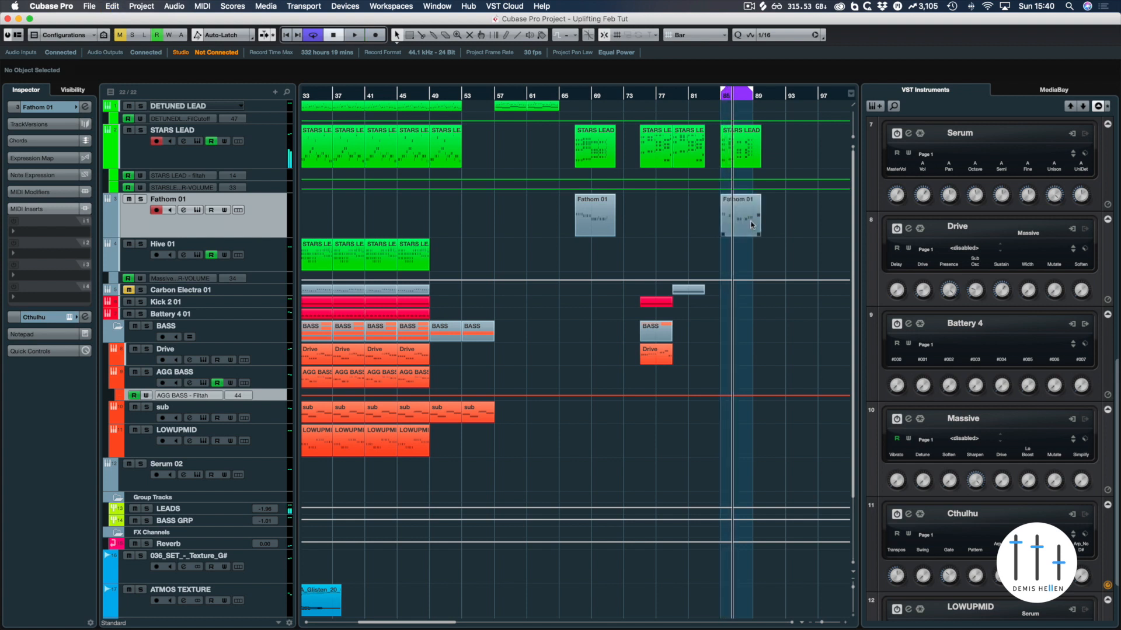
pyautogui.press('space')
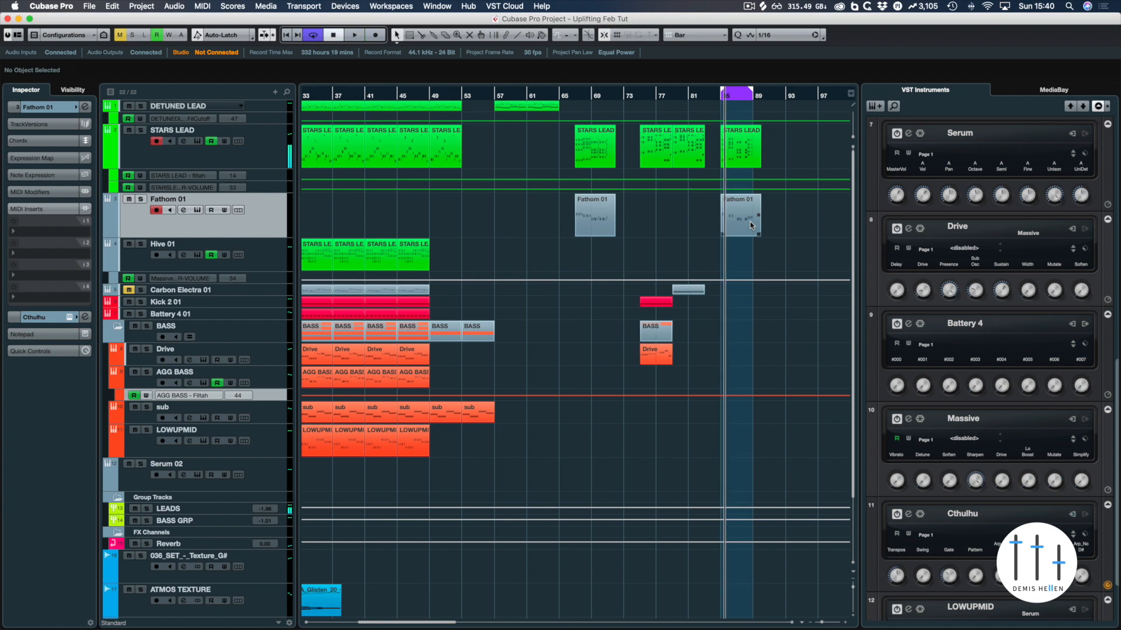
# - Add copies of each chord's lowest note one octave lower in the STARS LEAD part at bar 85
pyautogui.click(736, 139)
pyautogui.doubleClick(736, 140)
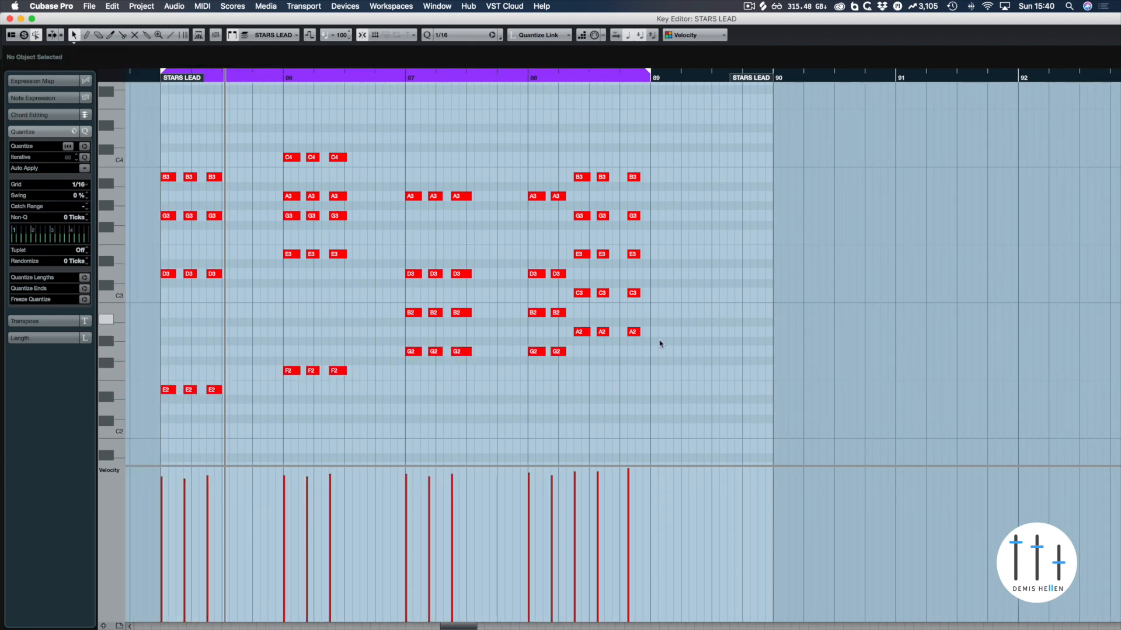
pyautogui.moveTo(679, 324); pyautogui.dragTo(111, 426)
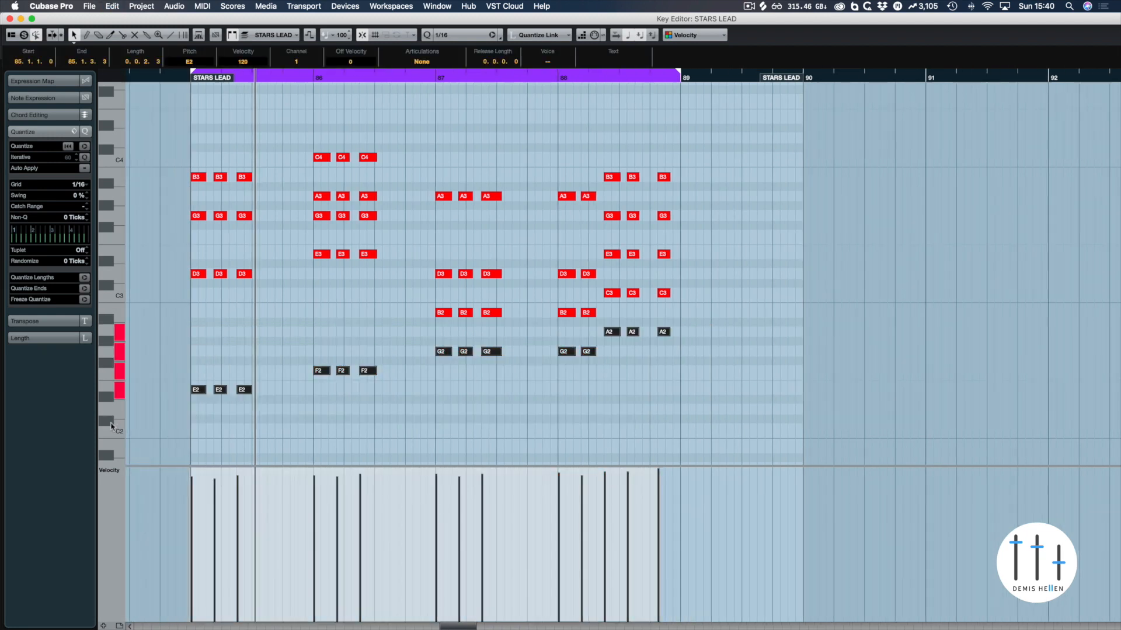
pyautogui.hotkey('shift', 'Down')
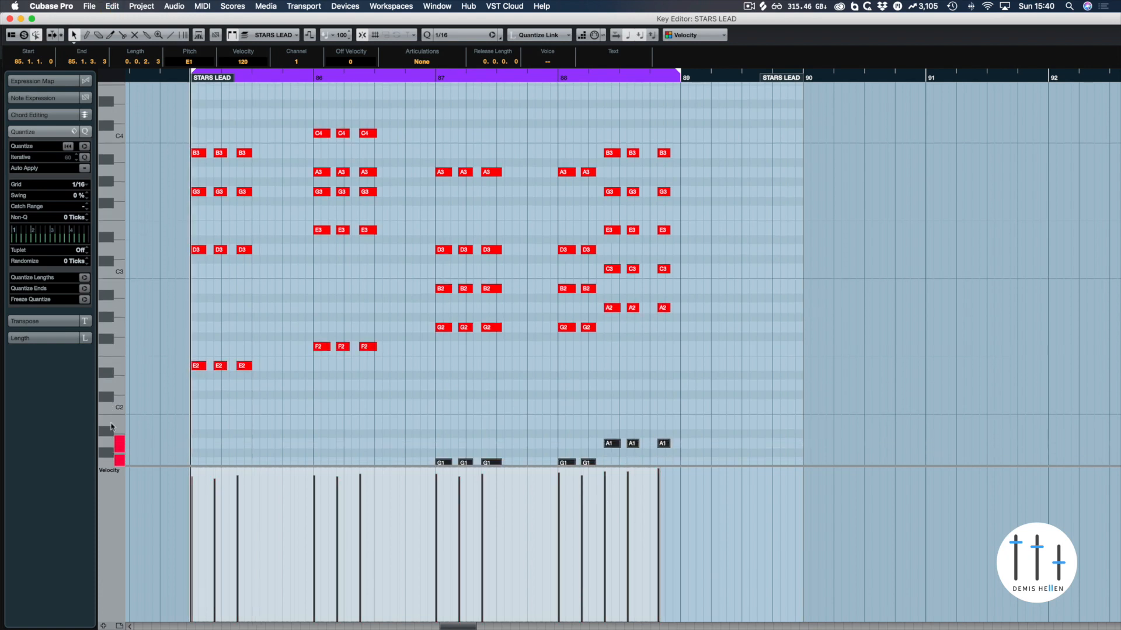
pyautogui.scroll(-2, 111, 427)
pyautogui.press('Return')
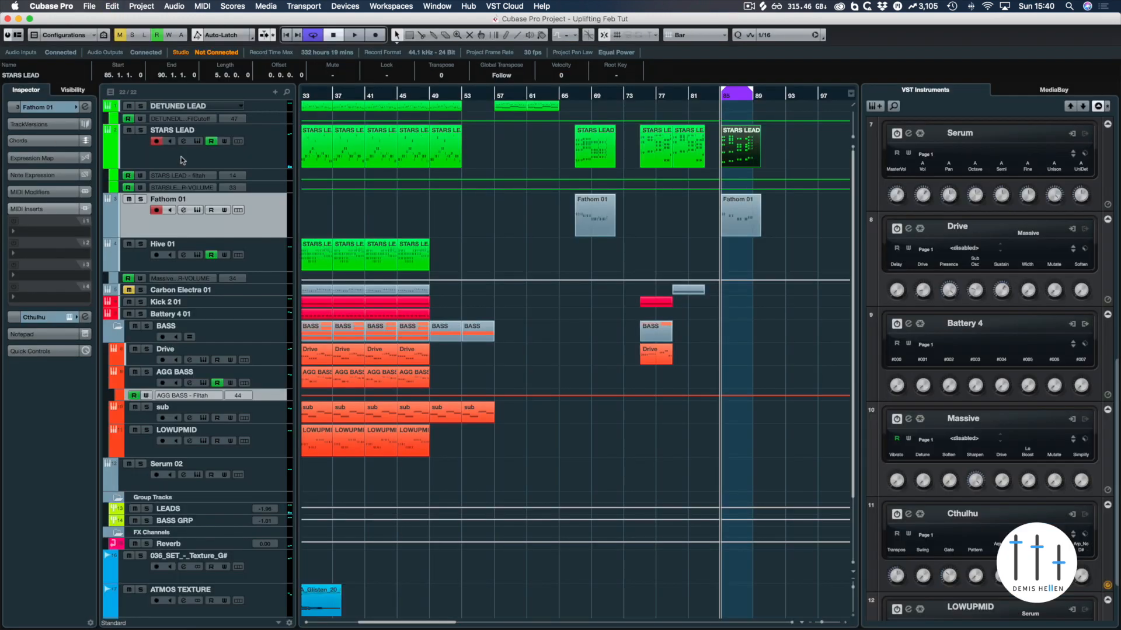
# - Solo the STARS LEAD track and transpose all notes of its bar 85 part up one octave during playback
pyautogui.click(140, 130)
pyautogui.press('space')
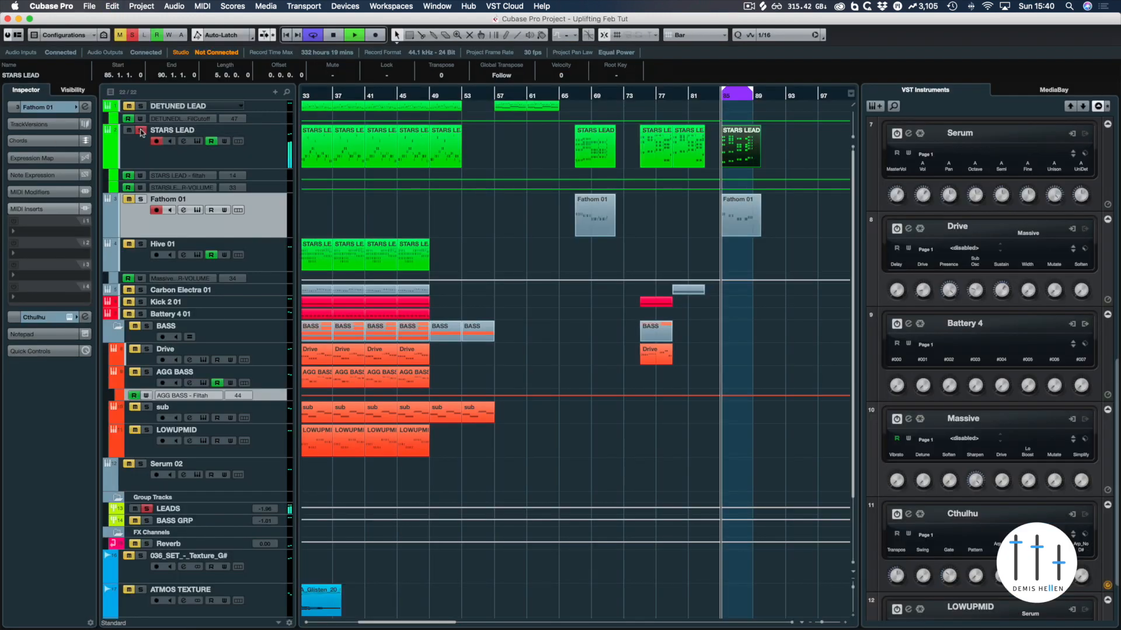
pyautogui.doubleClick(746, 149)
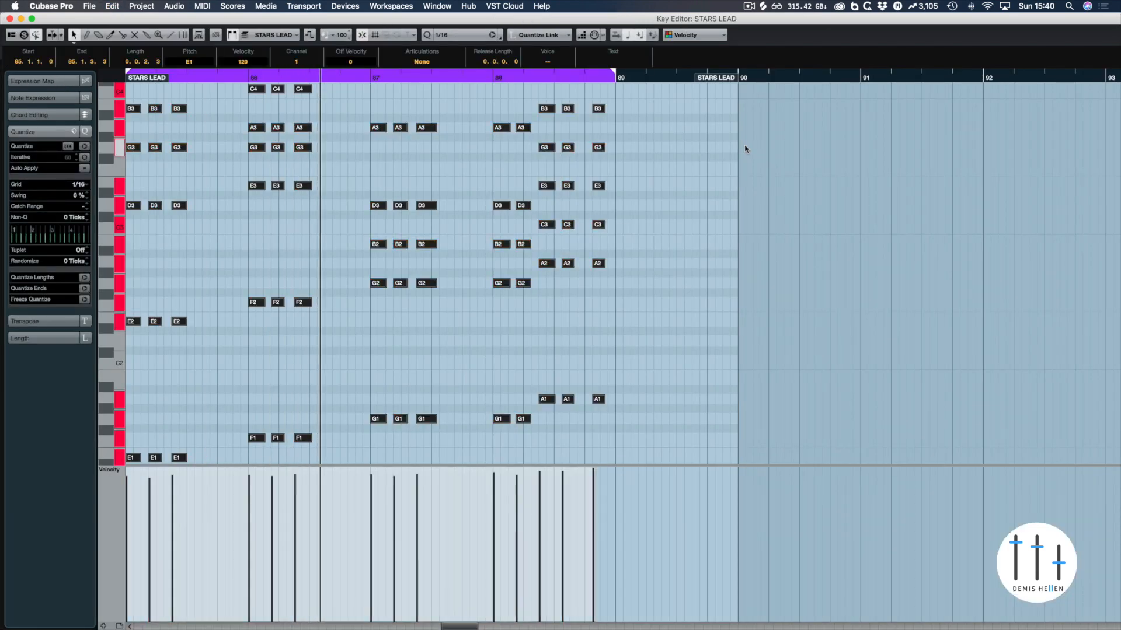
pyautogui.hotkey('shift', 'Up')
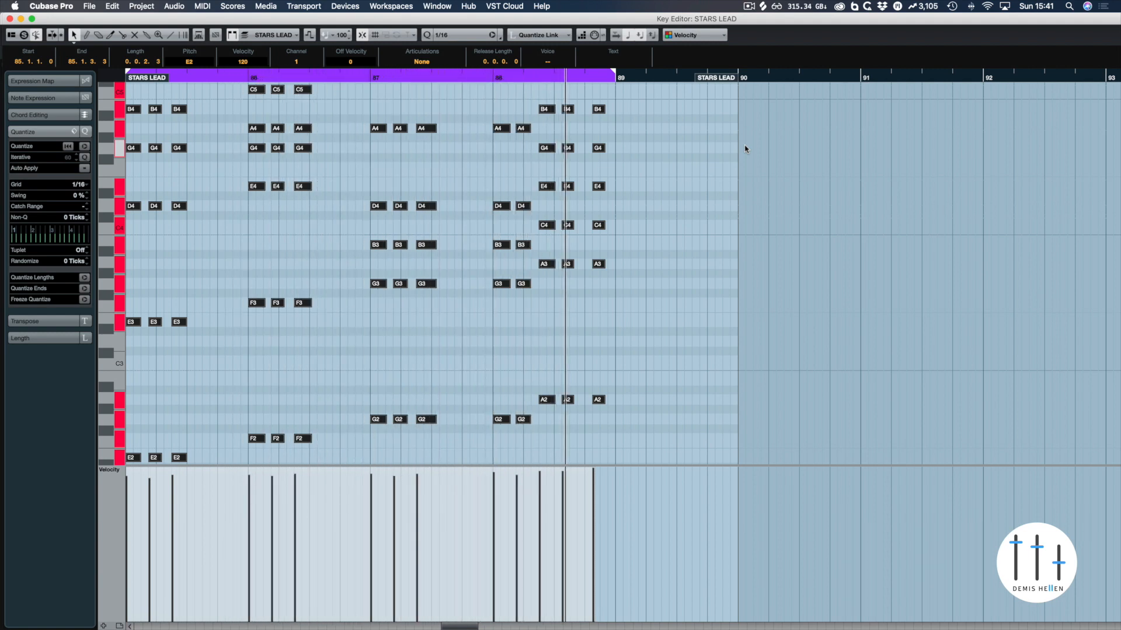
pyautogui.press('space')
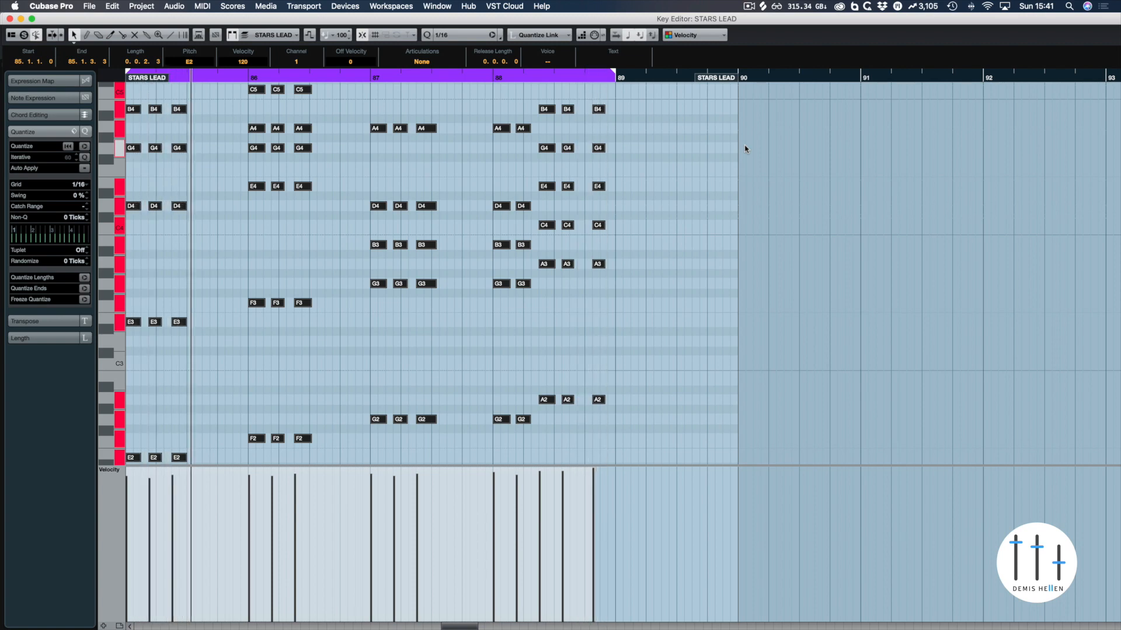
pyautogui.press('Return')
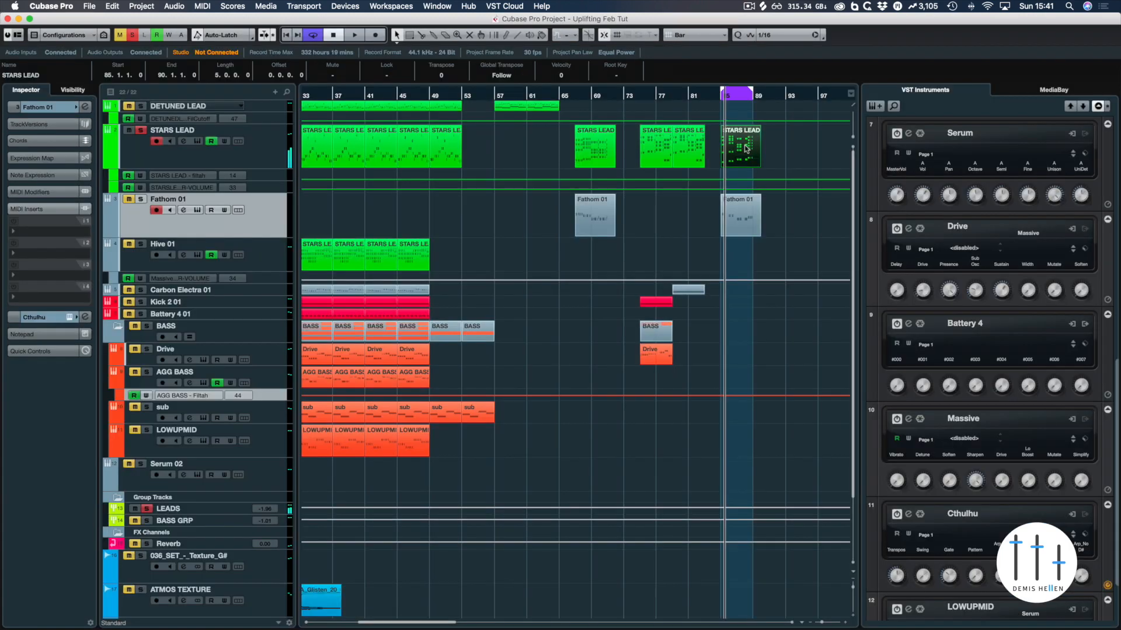
# - Solo the Fathom 01 track and move the loop range to bars 93 to 97
pyautogui.click(794, 102)
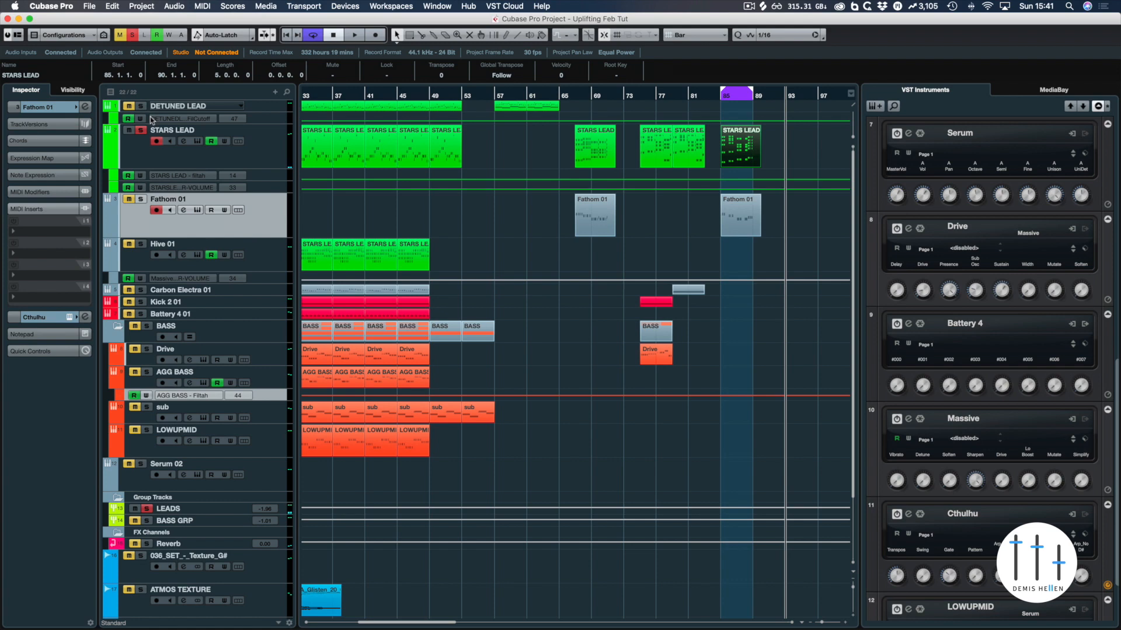
pyautogui.press('super+Tab')
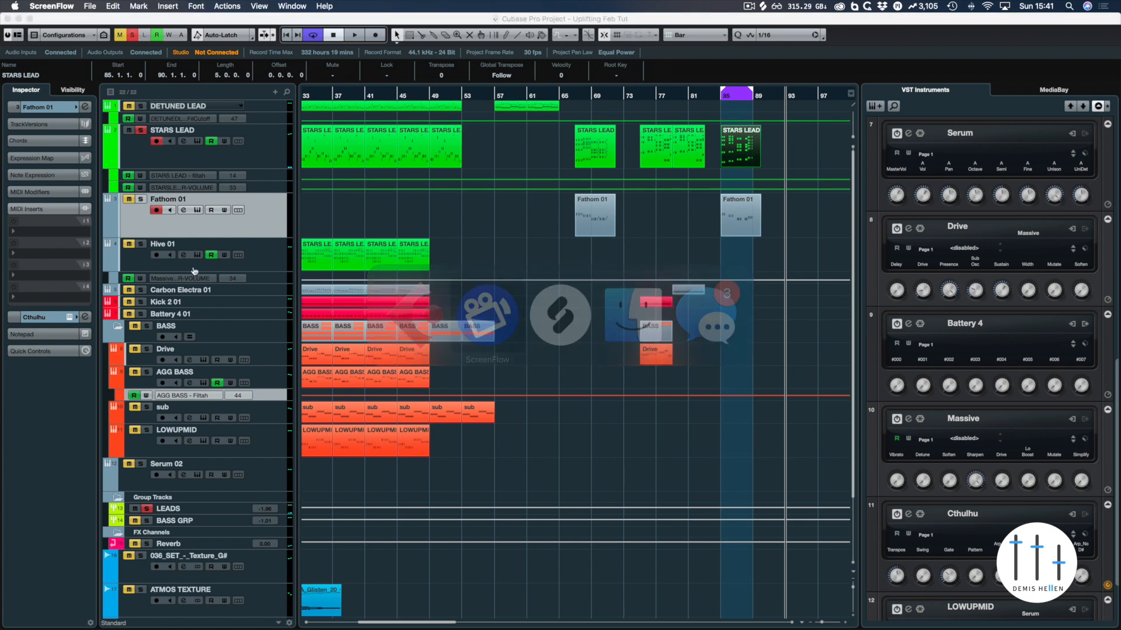
pyautogui.click(192, 209)
pyautogui.click(275, 215)
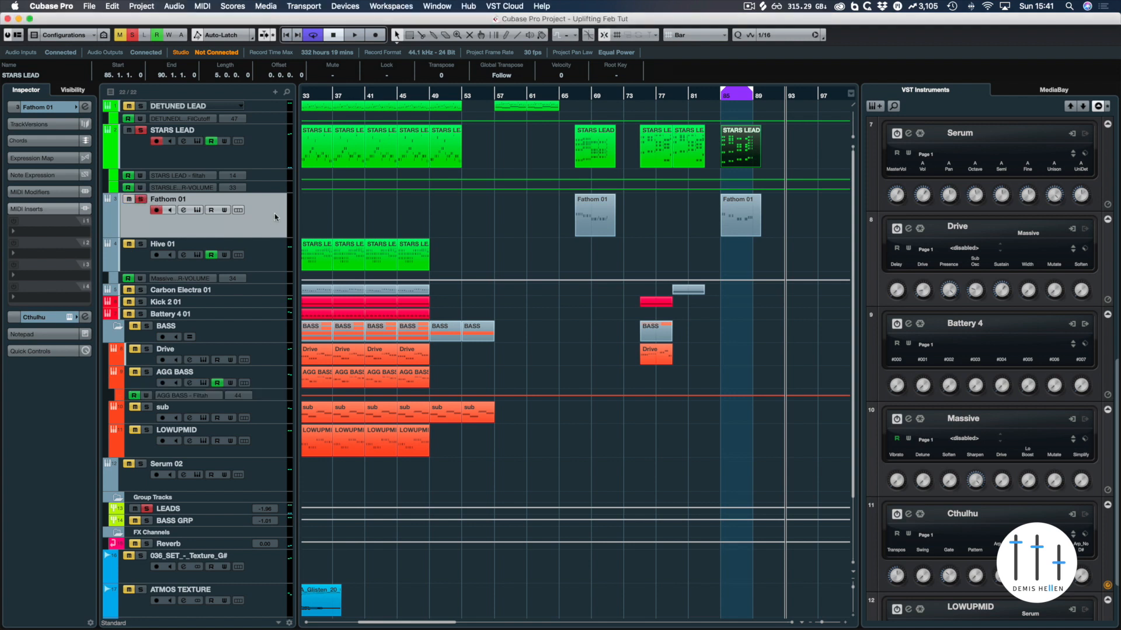
pyautogui.press('KP_1')
pyautogui.click(795, 88)
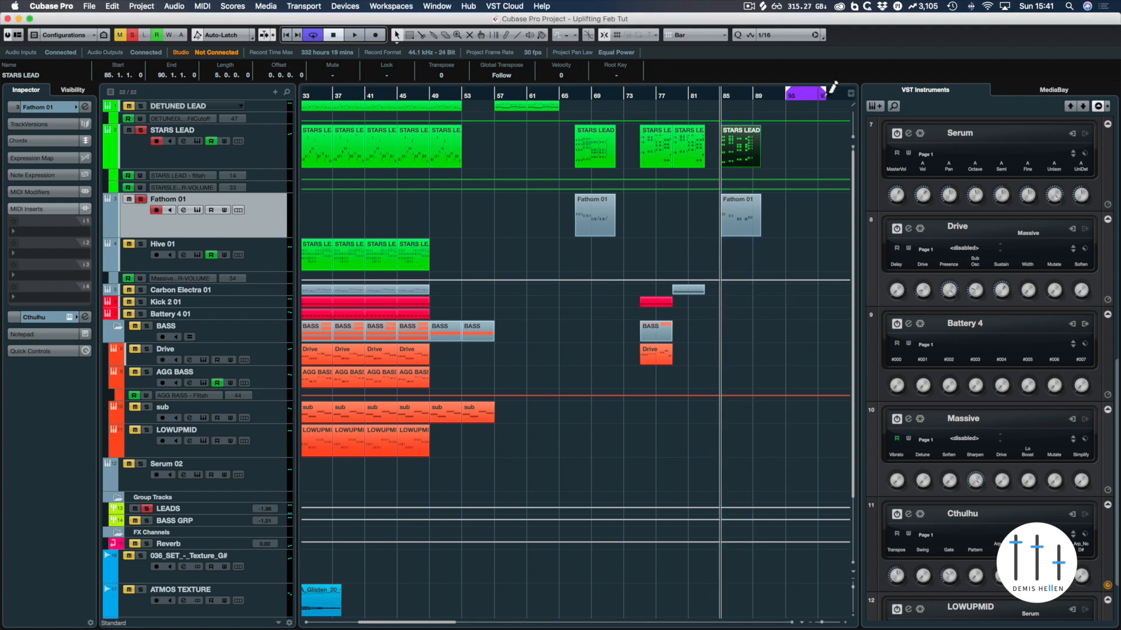
# - Open Cthulhu with the A minor_C Major preset and record a chord take from bar 93 to 97
pyautogui.click(69, 317)
pyautogui.moveTo(390, 359); pyautogui.dragTo(604, 140)
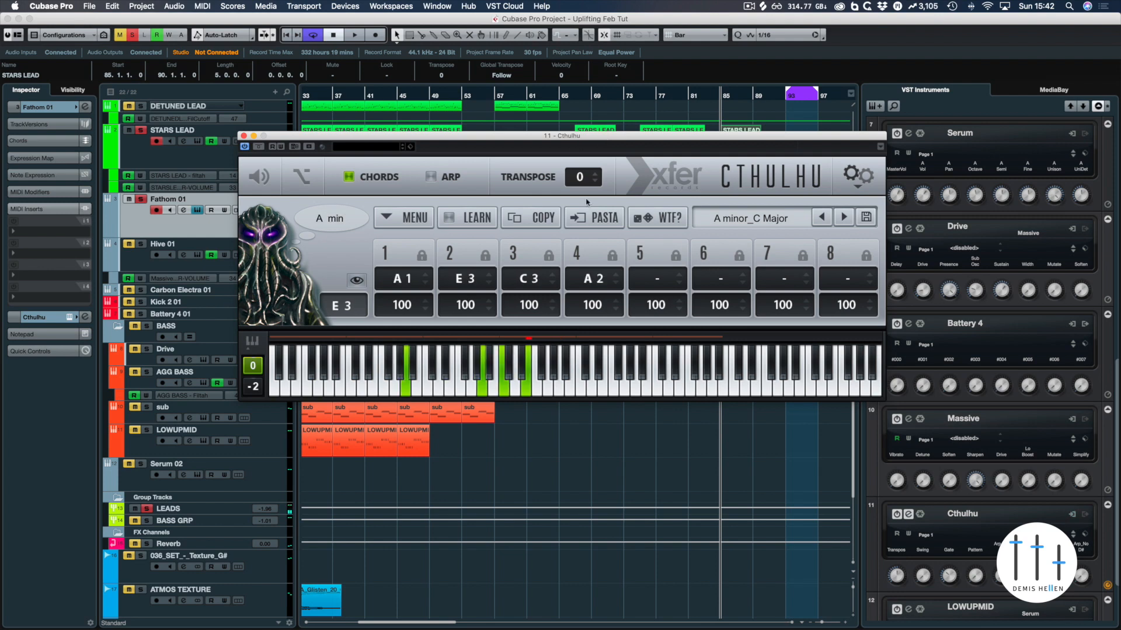
pyautogui.click(376, 35)
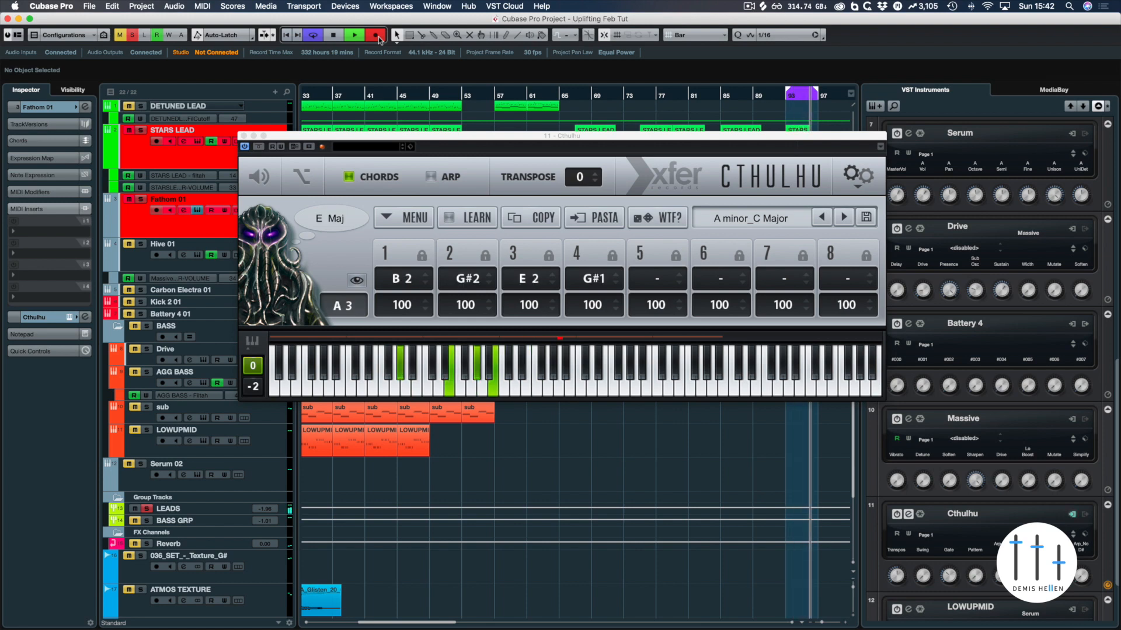
pyautogui.press('space')
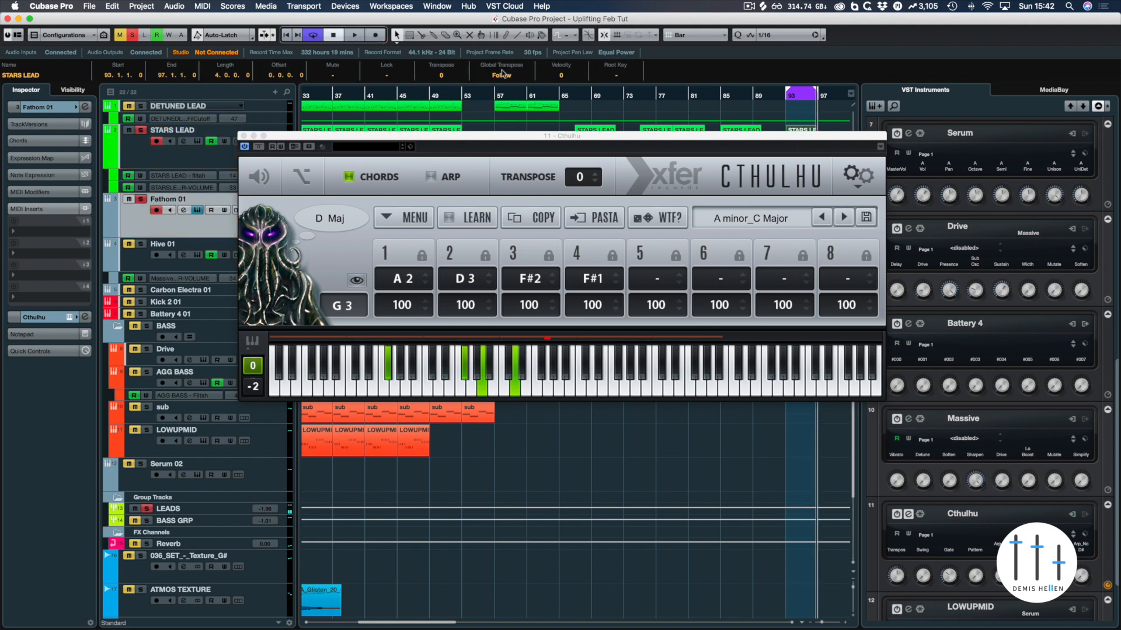
# - Close the Cthulhu window and delete the Fathom 01 part at bar 93, keeping the STARS LEAD part
pyautogui.click(244, 136)
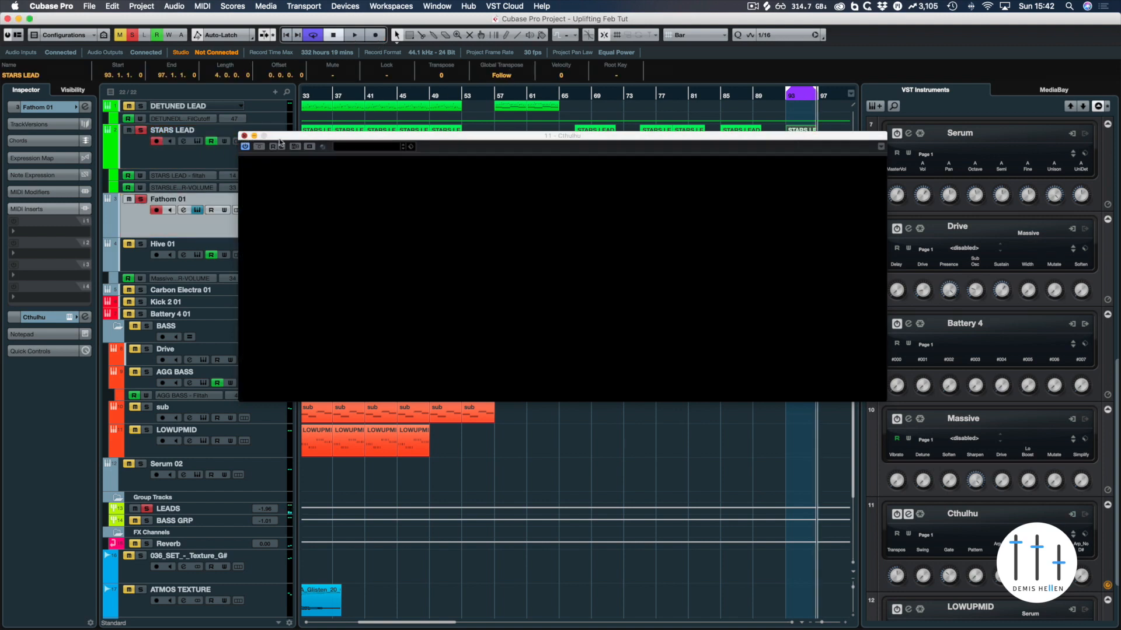
pyautogui.click(800, 220)
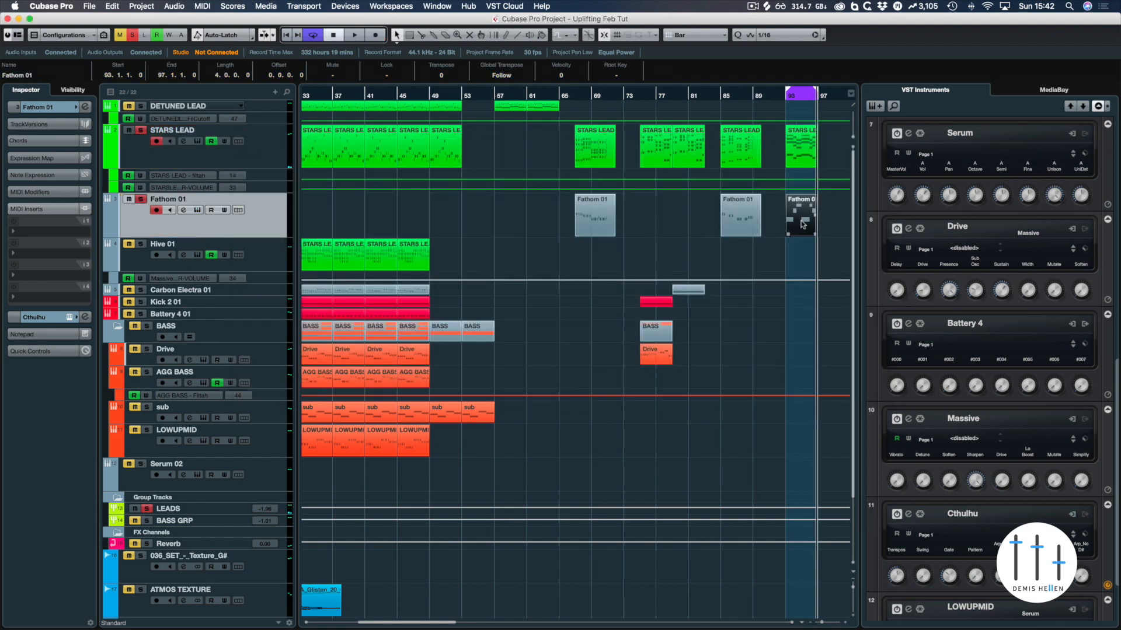
pyautogui.press('Delete')
pyautogui.click(797, 151)
pyautogui.press('Delete')
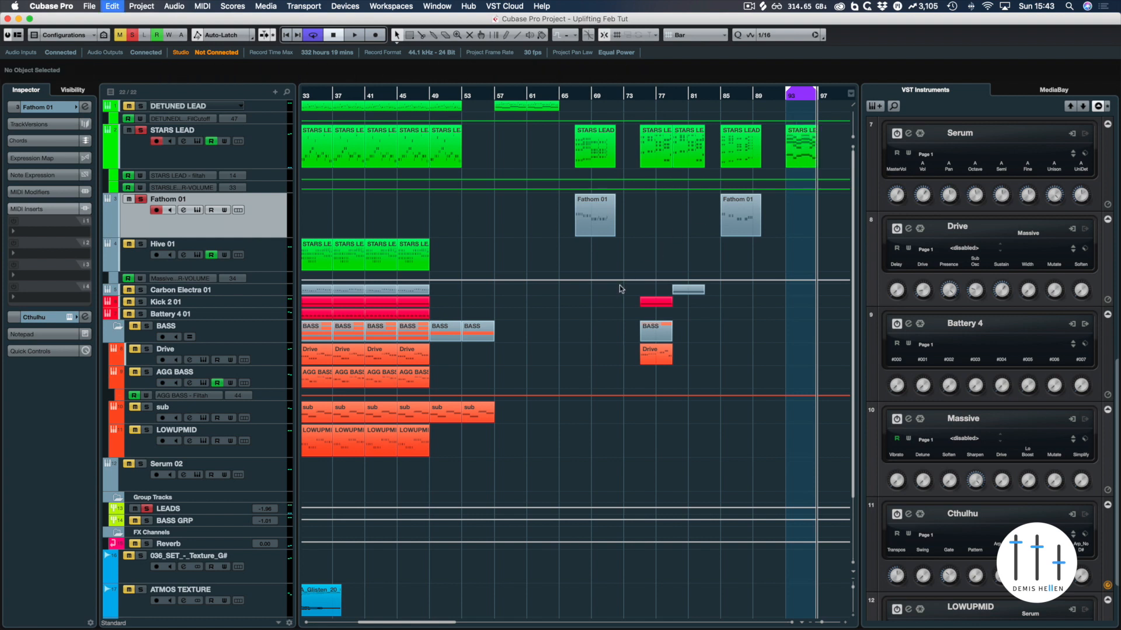
# - Quantize all notes of the STARS LEAD part at bar 93 to 1/16 in the Key Editor
pyautogui.click(792, 167)
pyautogui.press('Return')
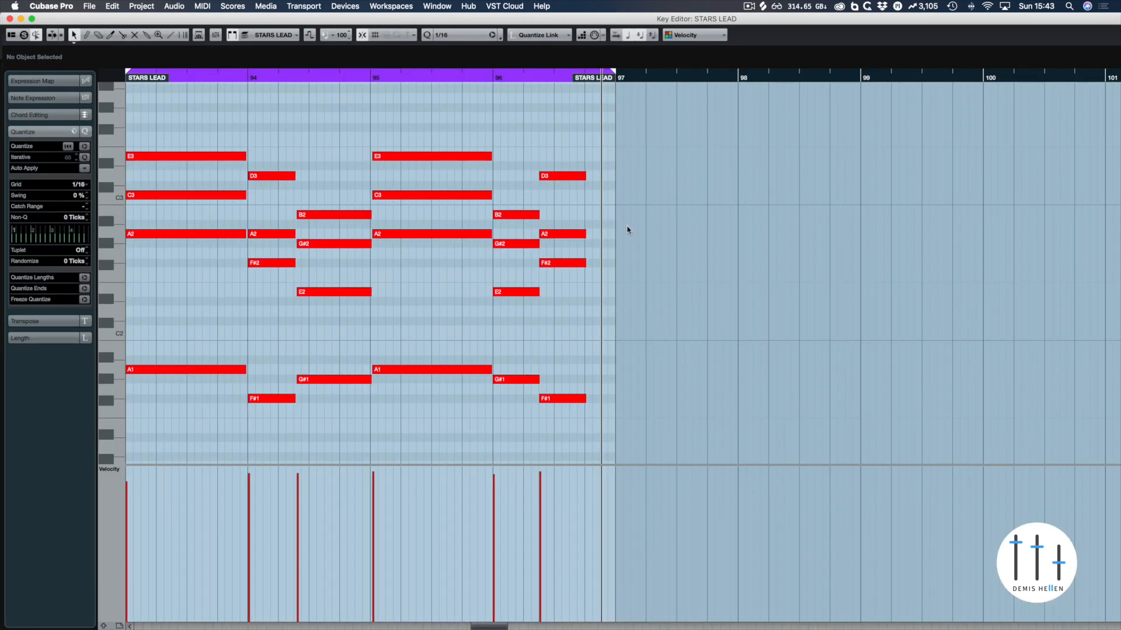
pyautogui.moveTo(194, 122); pyautogui.dragTo(568, 452)
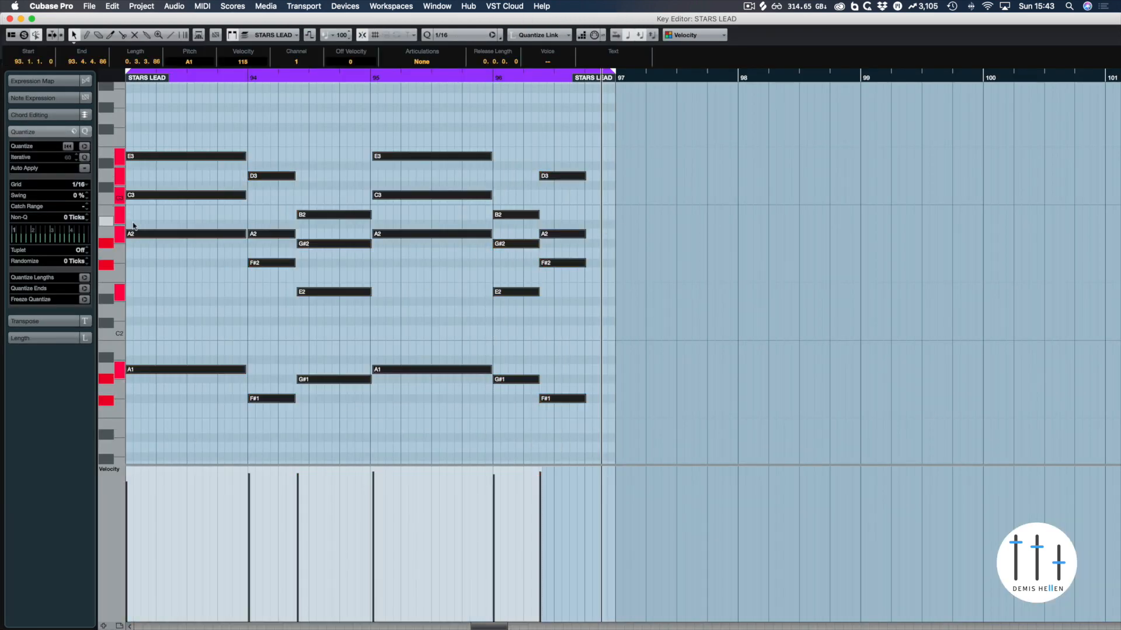
pyautogui.press('q')
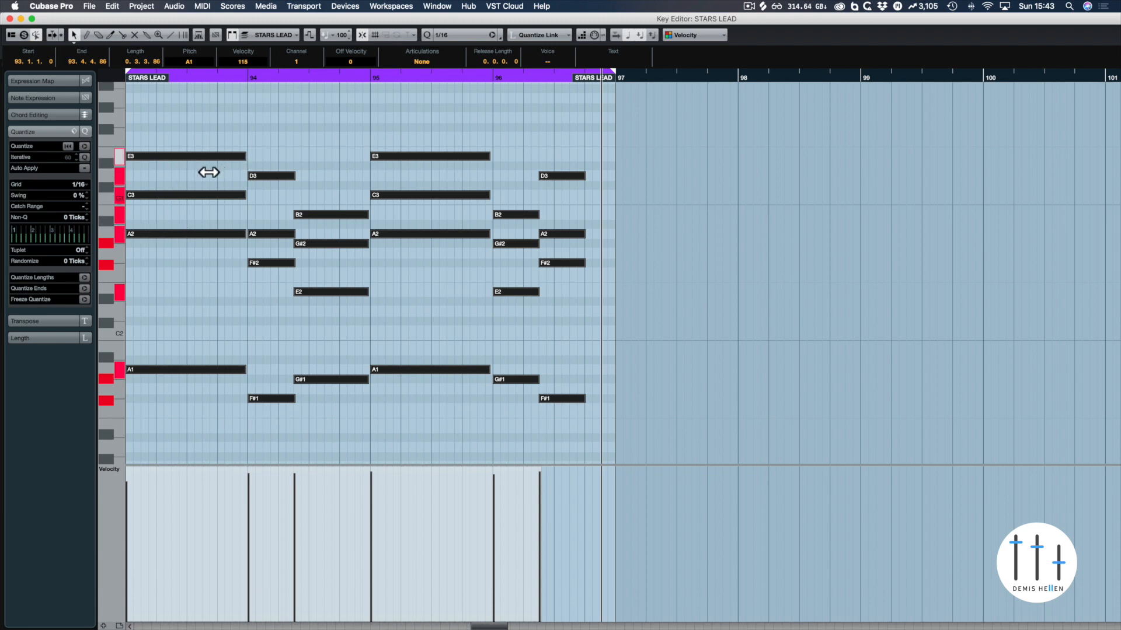
# - Shorten all chord notes of the STARS LEAD part at bar 93 to a length of 0.0.1.0
pyautogui.moveTo(208, 173); pyautogui.dragTo(206, 166)
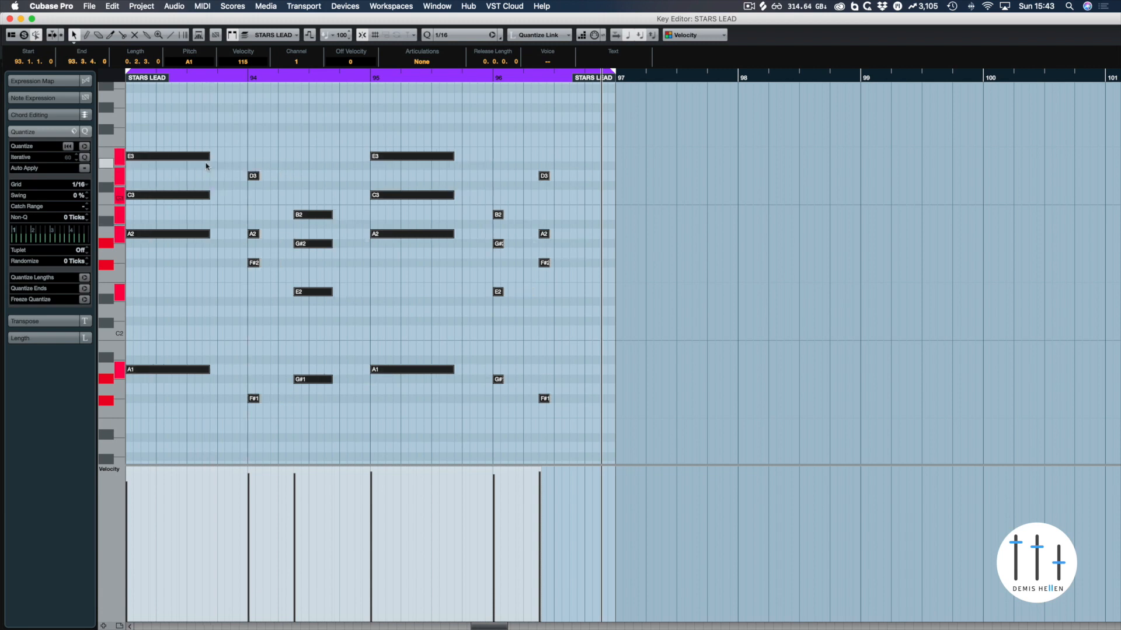
pyautogui.moveTo(182, 130); pyautogui.dragTo(204, 408)
pyautogui.moveTo(423, 438); pyautogui.dragTo(437, 140)
pyautogui.click(457, 375)
pyautogui.click(435, 154)
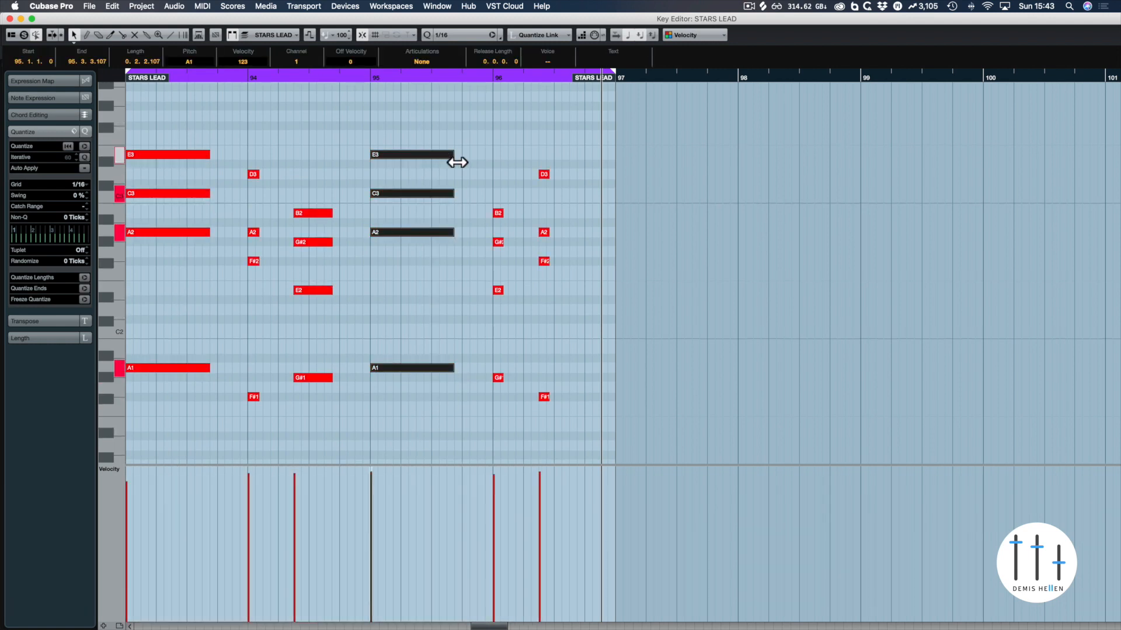
pyautogui.moveTo(191, 416); pyautogui.dragTo(184, 143)
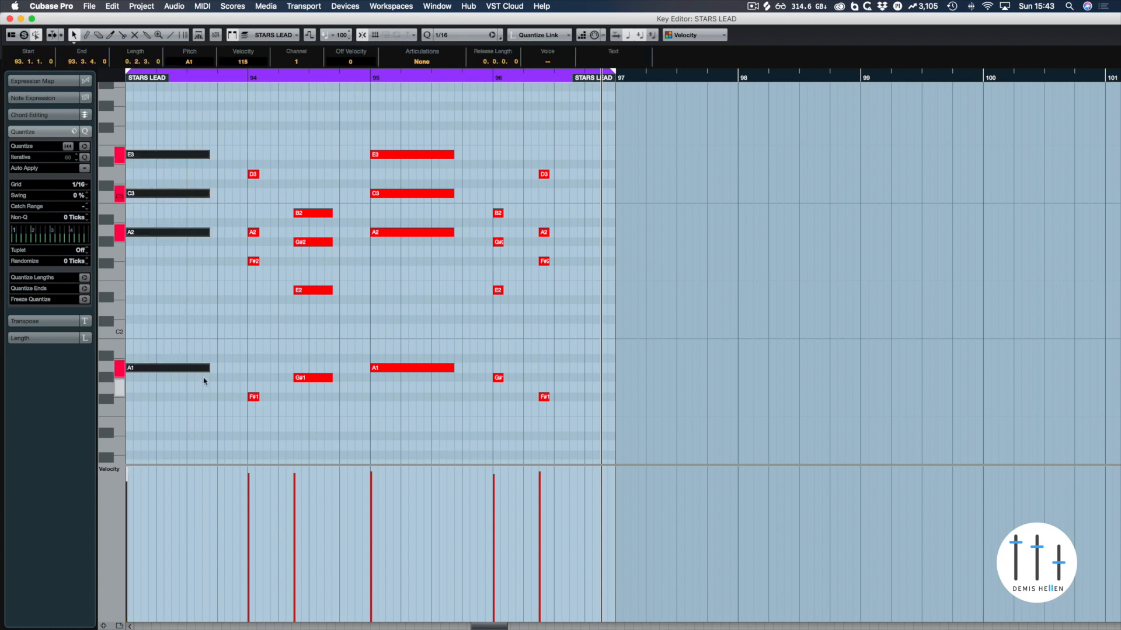
pyautogui.moveTo(145, 376); pyautogui.dragTo(140, 376)
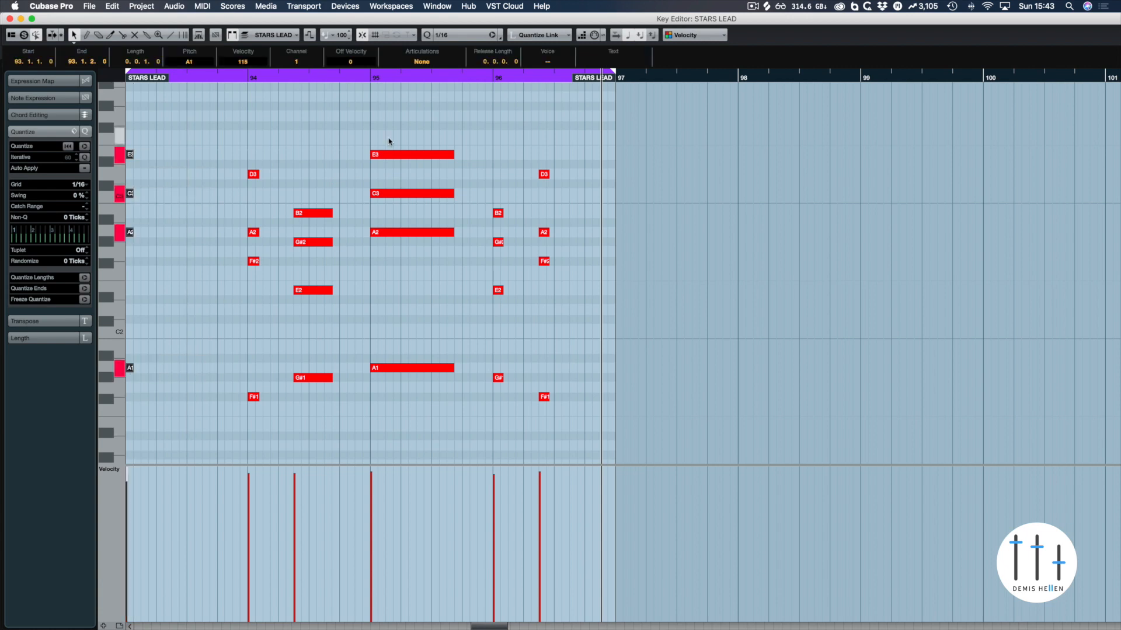
pyautogui.moveTo(389, 141); pyautogui.dragTo(383, 375)
pyautogui.moveTo(319, 192); pyautogui.dragTo(306, 389)
# - Lengthen all notes of the part together to 0.0.2.0
pyautogui.press('super+a')
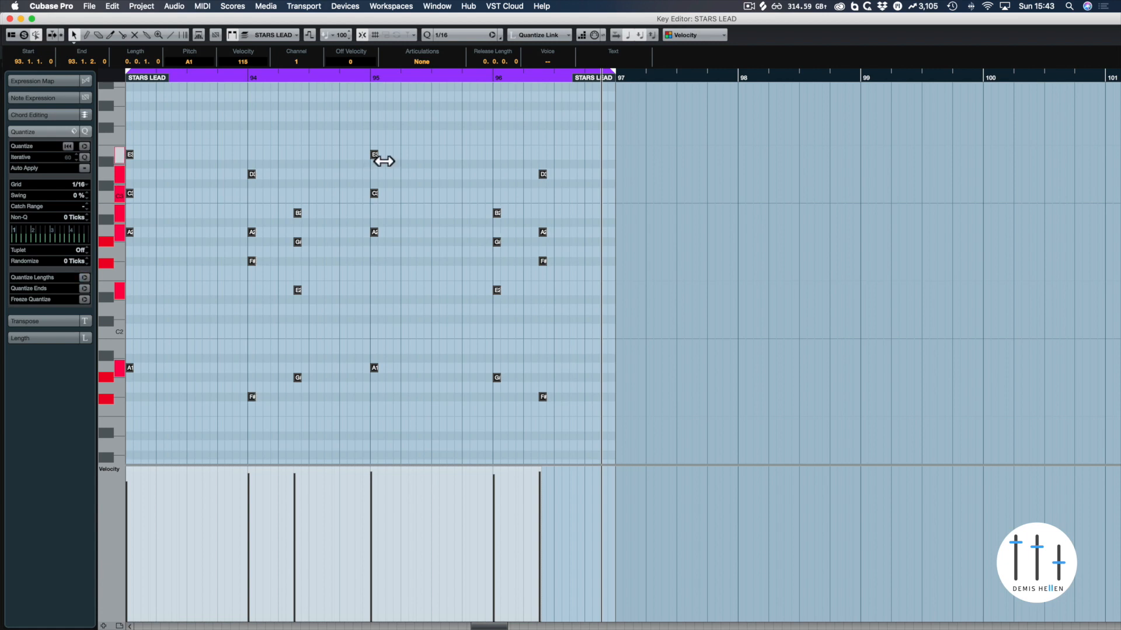
pyautogui.moveTo(390, 160); pyautogui.dragTo(397, 160)
pyautogui.click(385, 117)
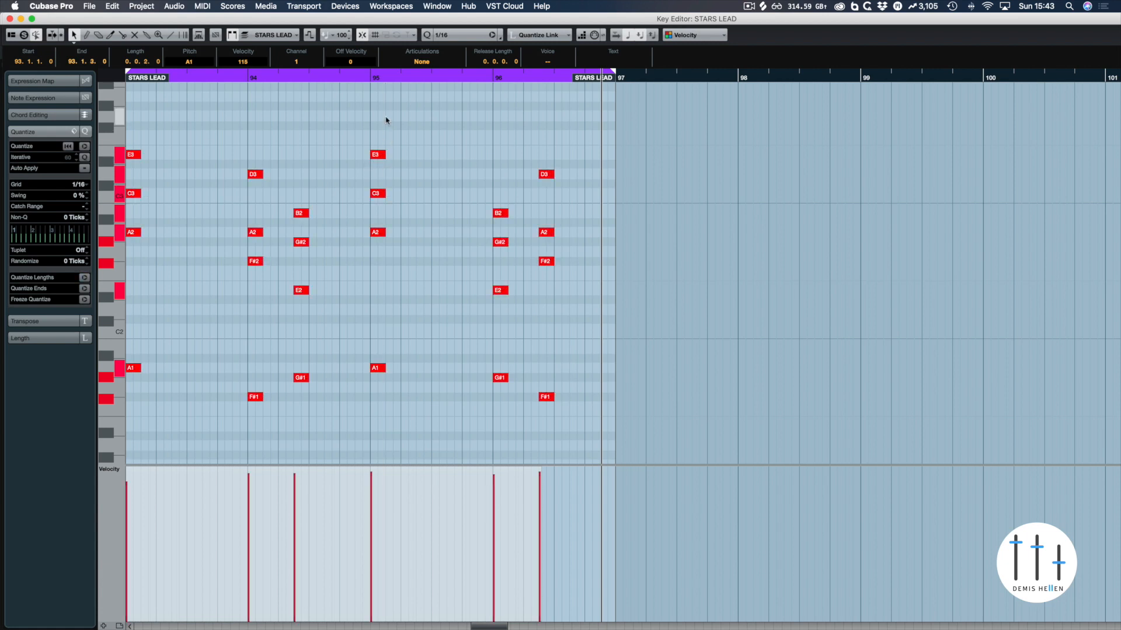
# - Delete the chords in bars 95 and 96, keeping those in bars 93 and 94
pyautogui.moveTo(366, 108); pyautogui.dragTo(578, 403)
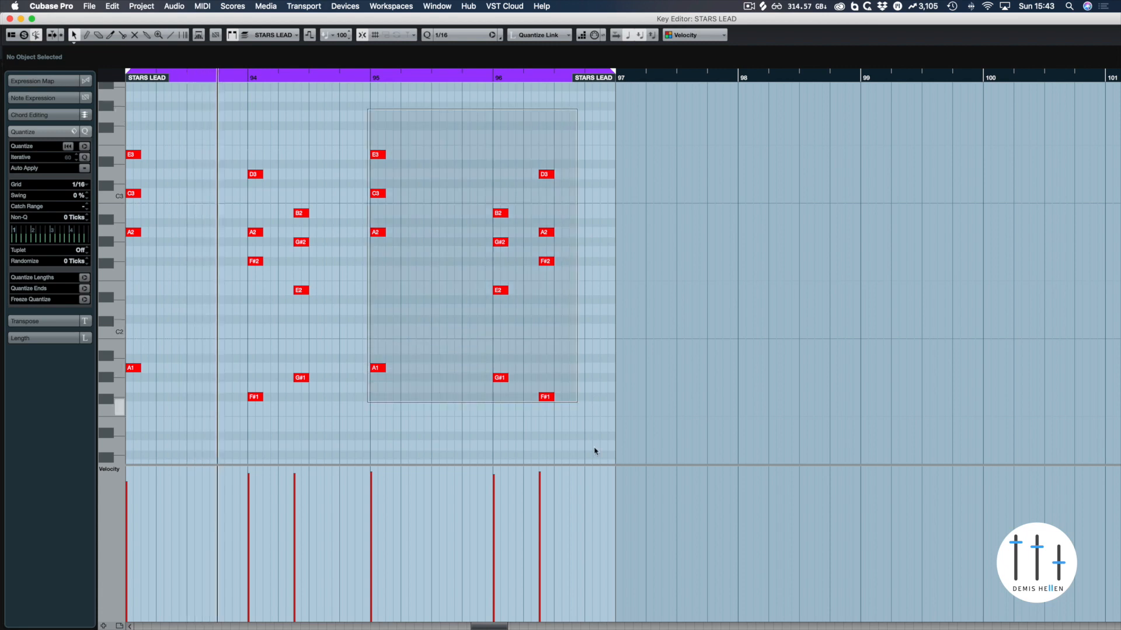
pyautogui.press('Delete')
pyautogui.scroll(-1, 470, 280)
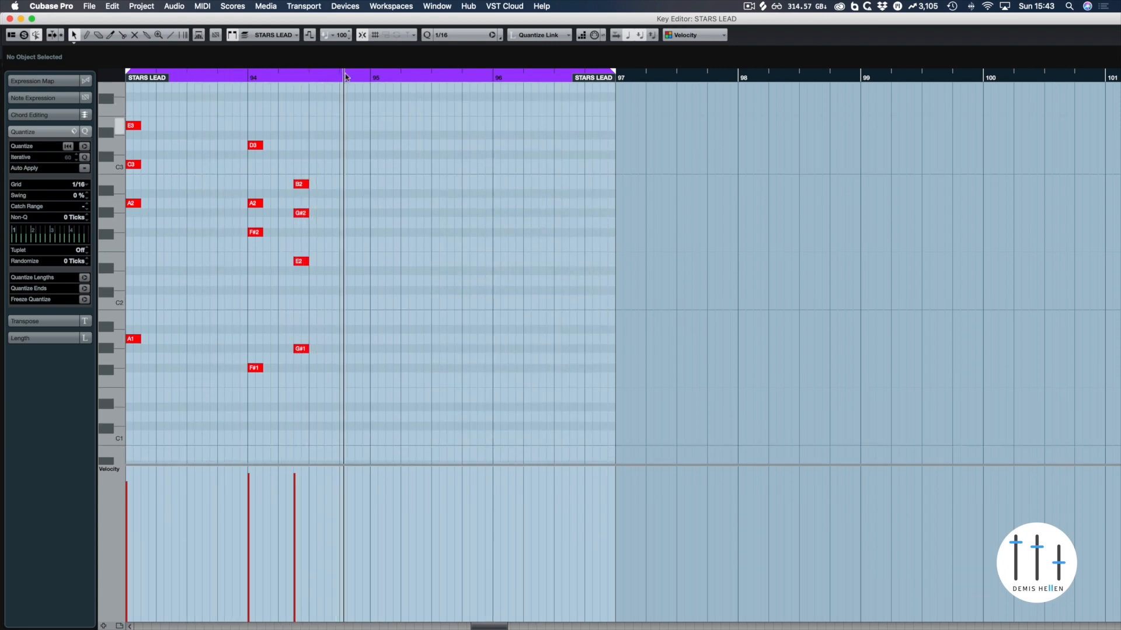
# - Space the chords one bar apart, with the F#1 chord starting at bar 94 and the G#1 chord at bar 95
pyautogui.scroll(2, 337, 234)
pyautogui.moveTo(352, 184); pyautogui.dragTo(378, 437)
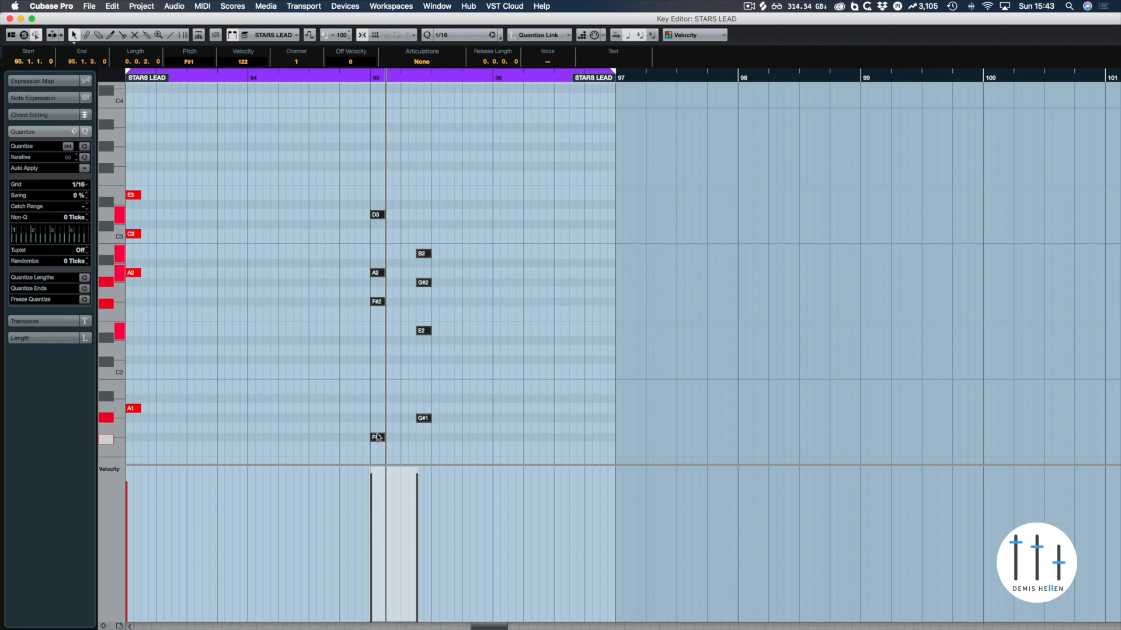
pyautogui.moveTo(424, 216); pyautogui.dragTo(424, 448)
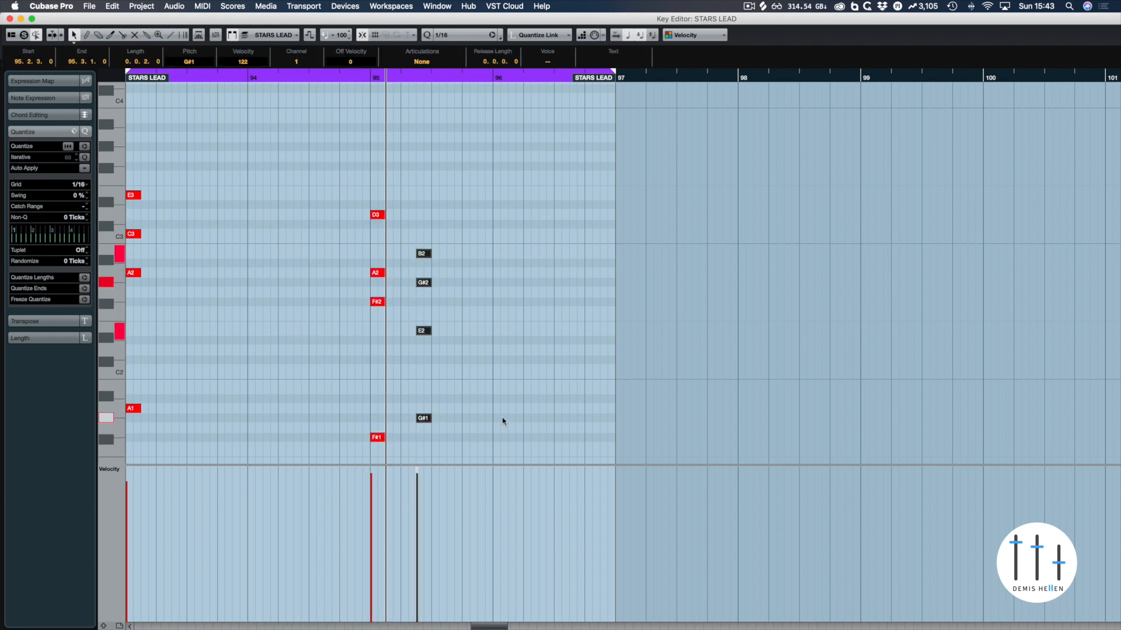
pyautogui.moveTo(498, 420); pyautogui.dragTo(500, 421)
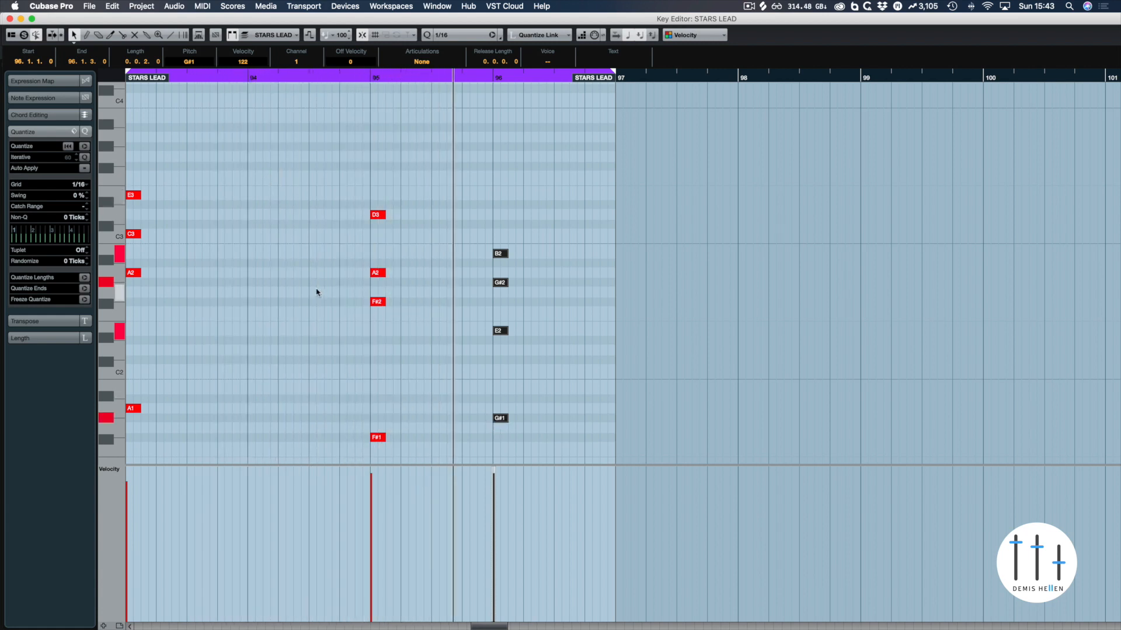
pyautogui.moveTo(526, 177); pyautogui.dragTo(378, 441)
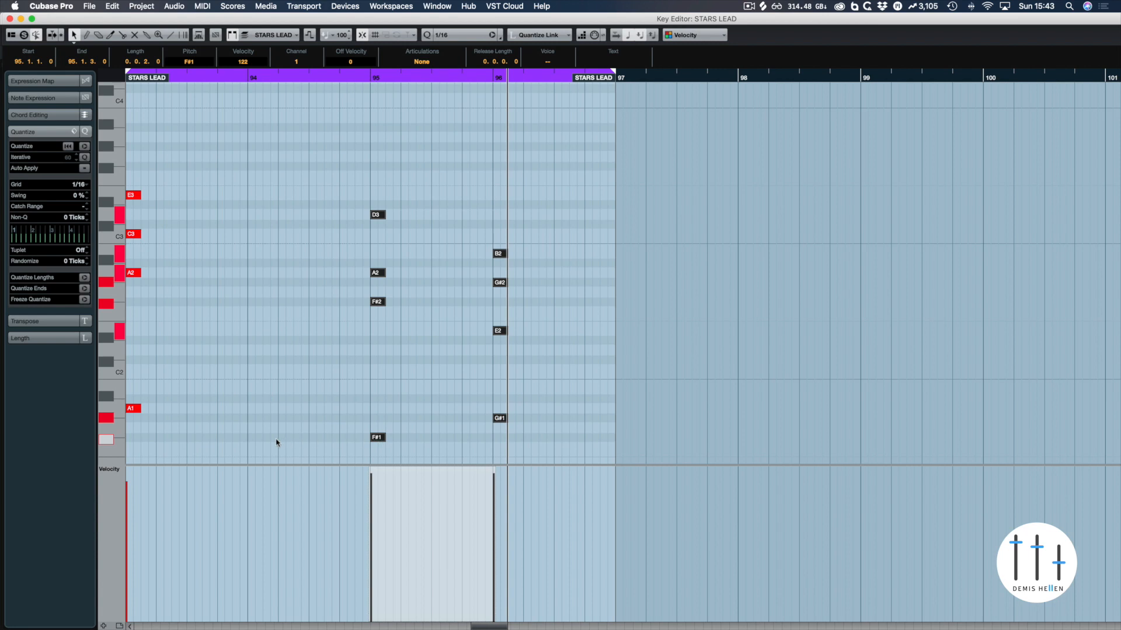
pyautogui.moveTo(276, 439); pyautogui.dragTo(258, 440)
# - Repeat the three chords in the same six-hit syncopated rhythm across bars 93, 94 and 95
pyautogui.moveTo(431, 144); pyautogui.dragTo(130, 455)
pyautogui.moveTo(158, 416); pyautogui.dragTo(241, 410)
pyautogui.click(252, 363)
pyautogui.press('KP_1')
pyautogui.press('space')
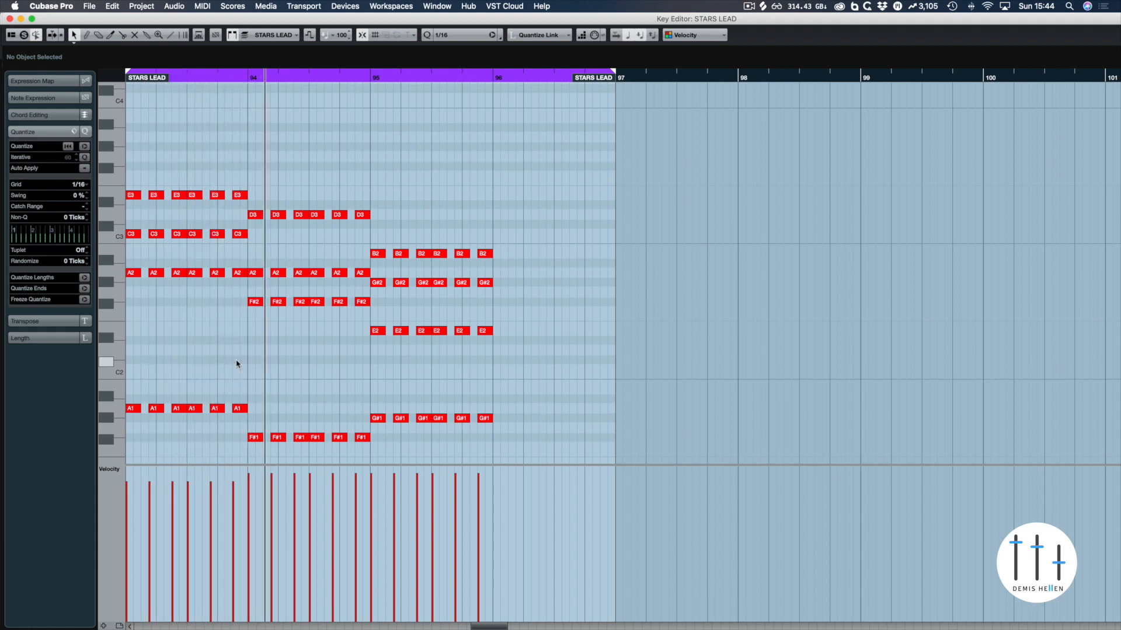
# - Duplicate the repeated G#1 chords of bar 95 into bar 96
pyautogui.moveTo(551, 220); pyautogui.dragTo(381, 434)
pyautogui.press('super+d')
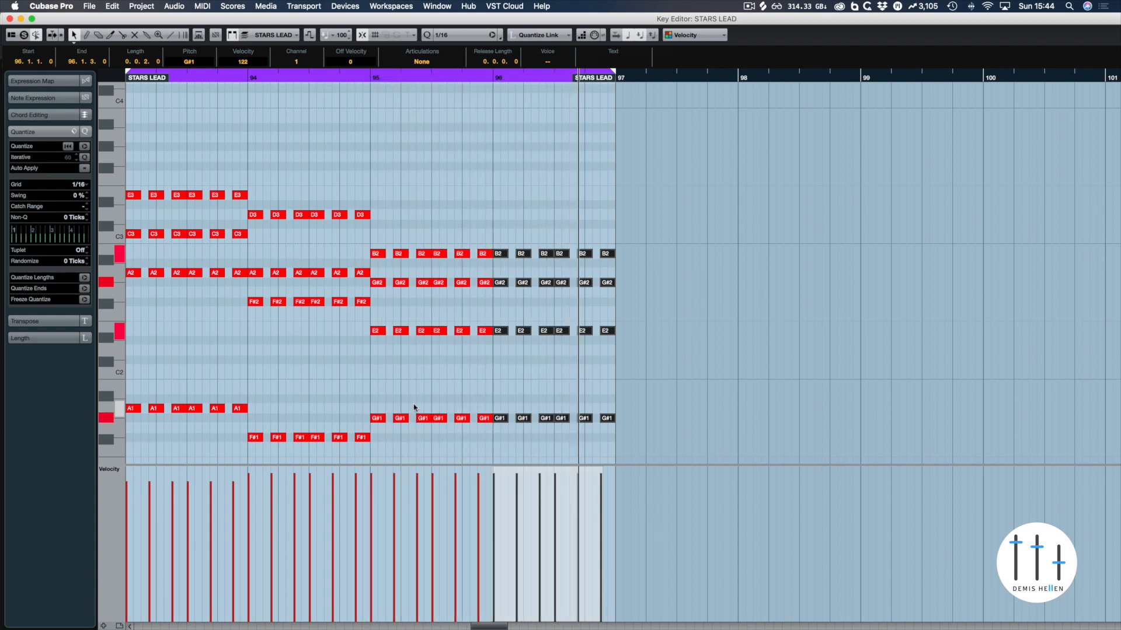
pyautogui.click(431, 203)
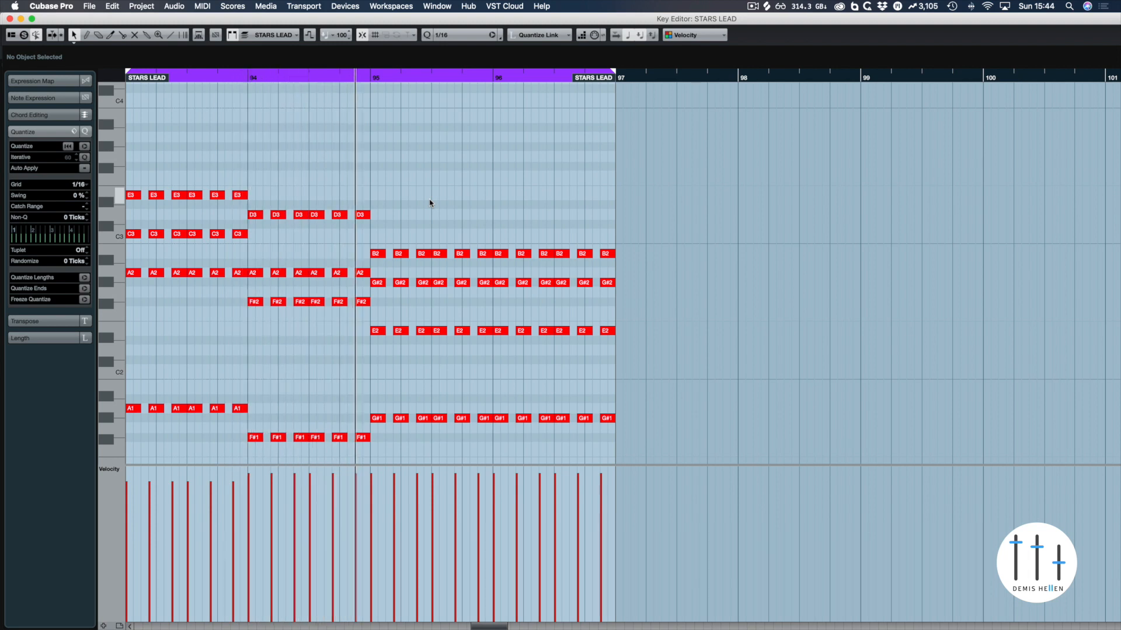
# - Duplicate the STARS LEAD part to bar 97 and open the looped copy in the Key Editor
pyautogui.press('Return')
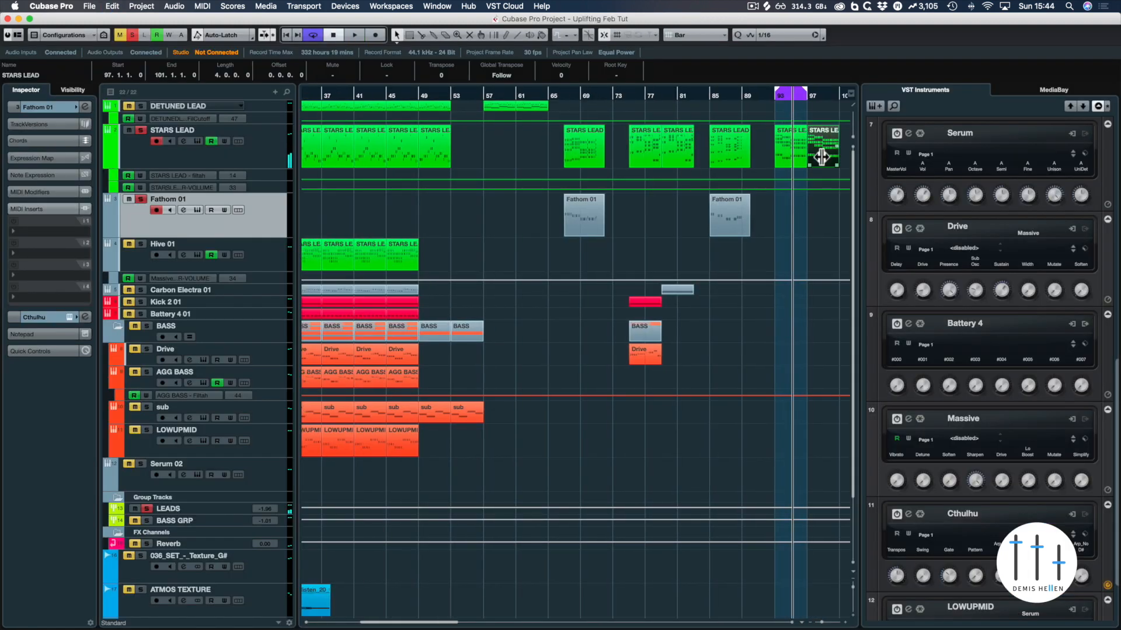
pyautogui.press('p')
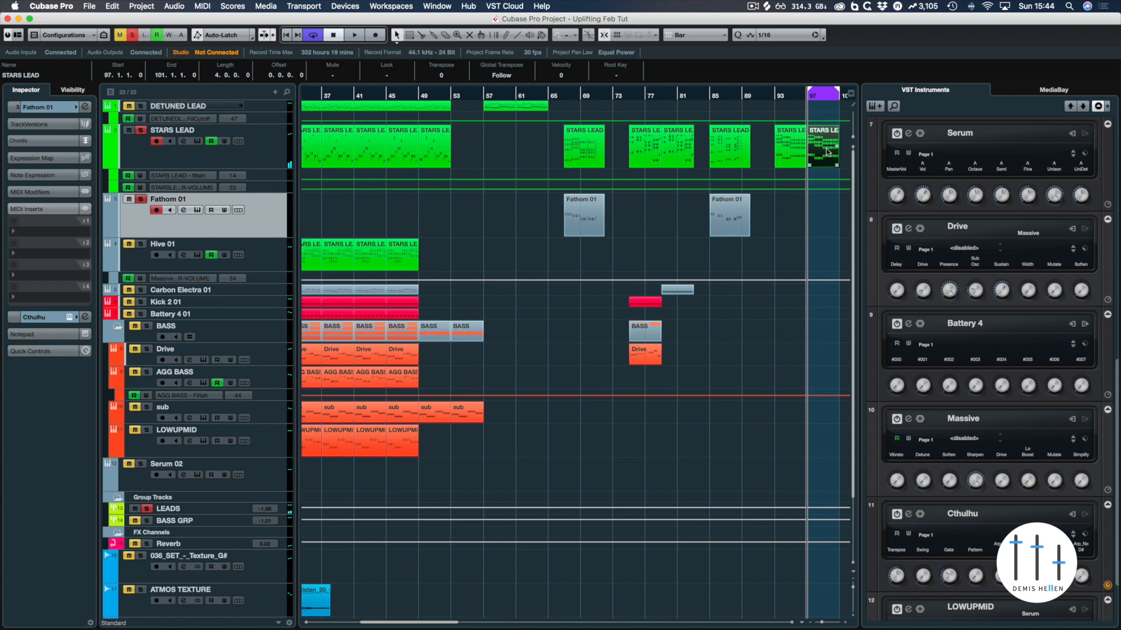
pyautogui.press('Return')
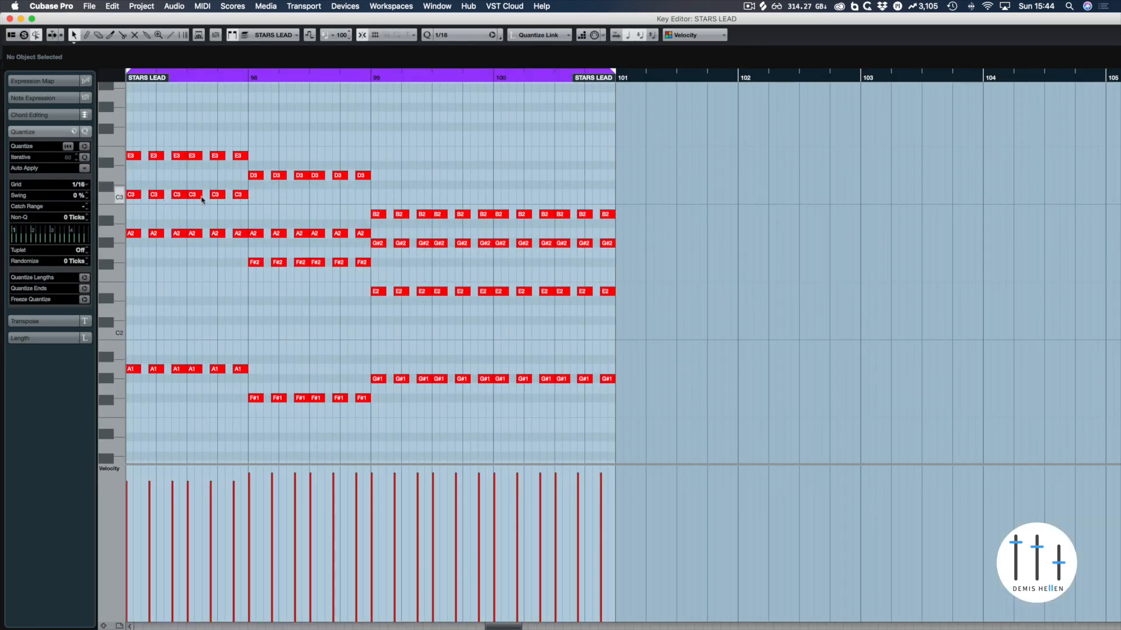
# - Transpose the C3 notes in bar 97, A2 in bar 98 and G#2 in bars 99 and 100 up one octave
pyautogui.moveTo(266, 206); pyautogui.dragTo(126, 189)
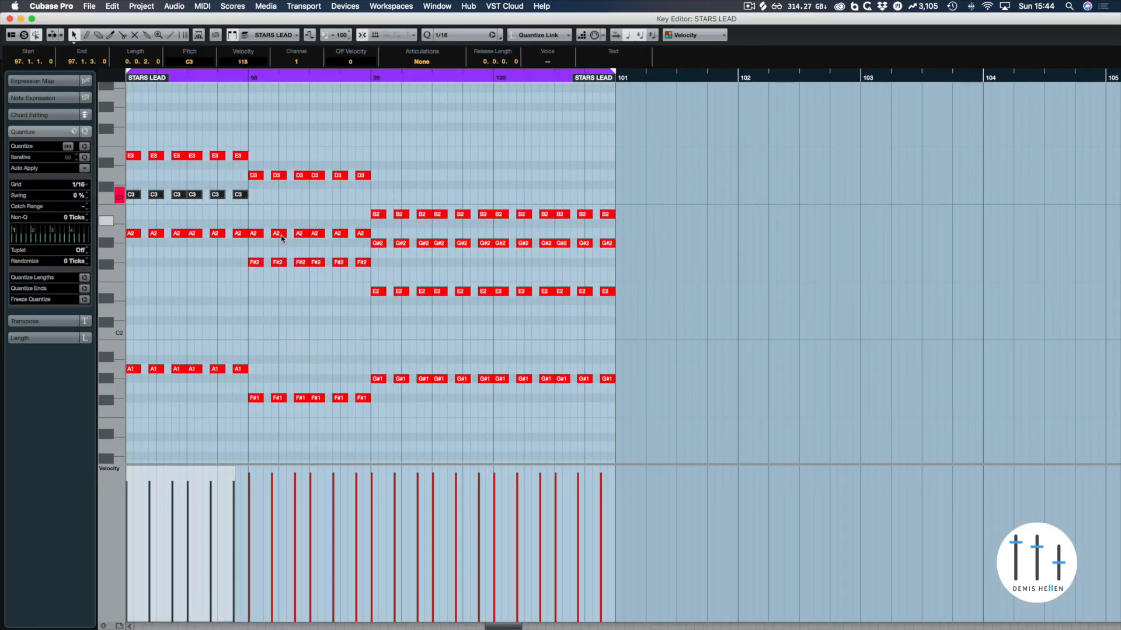
pyautogui.moveTo(272, 246); pyautogui.dragTo(257, 240)
pyautogui.moveTo(377, 234); pyautogui.dragTo(653, 264)
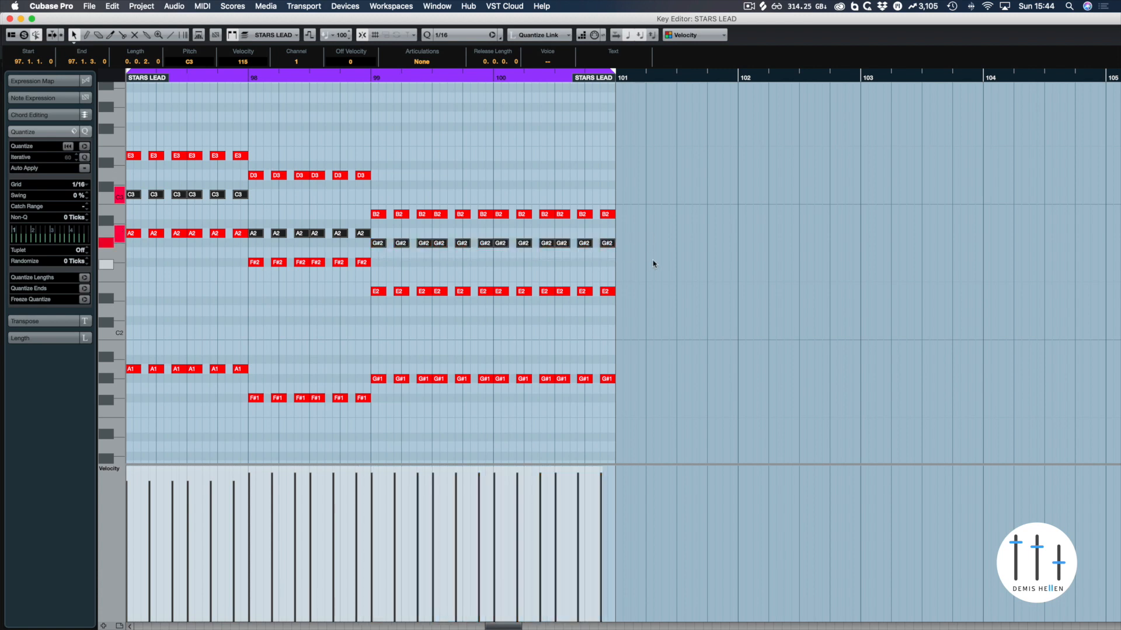
pyautogui.hotkey('shift', 'Up')
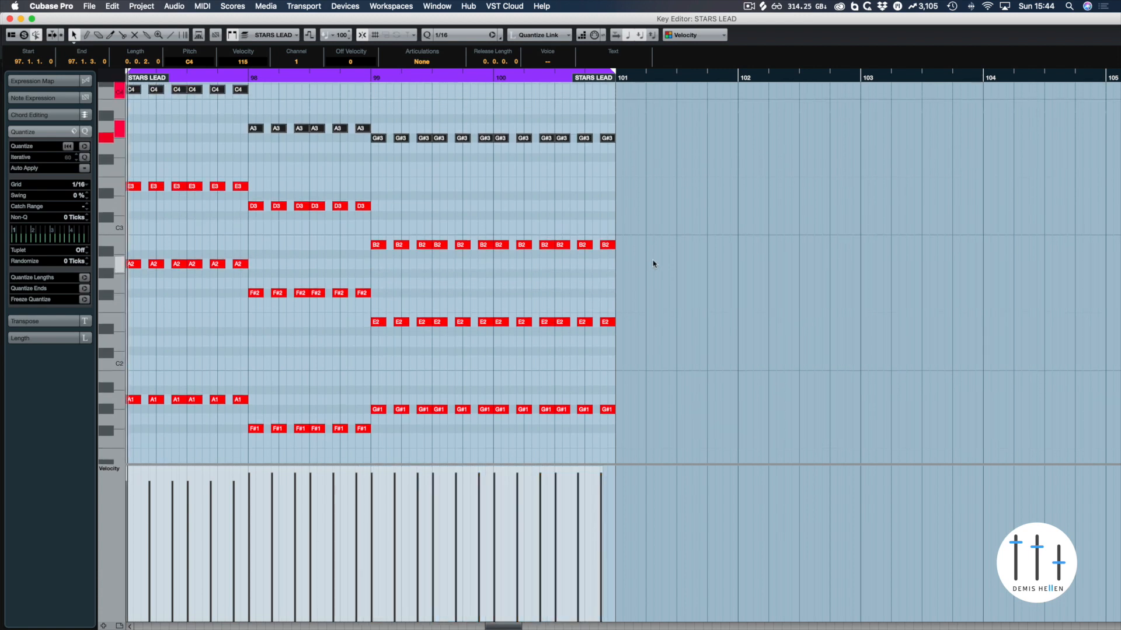
pyautogui.press('space')
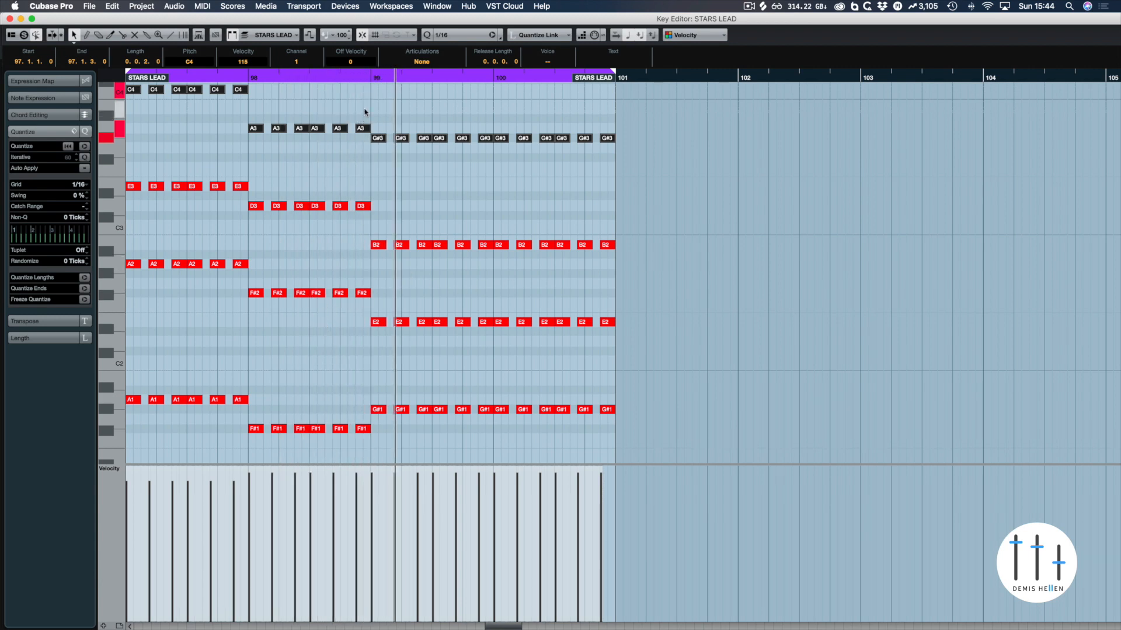
pyautogui.moveTo(366, 112); pyautogui.dragTo(367, 68)
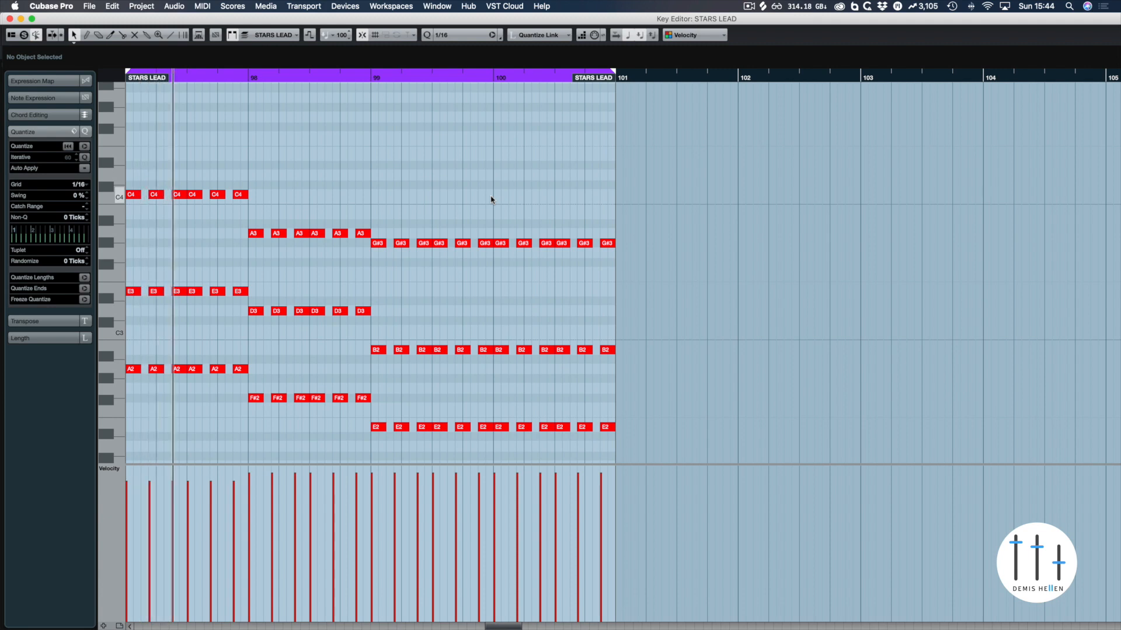
# - Duplicate the edited STARS LEAD part to bar 101 and open the looped copy in the Key Editor
pyautogui.press('Return')
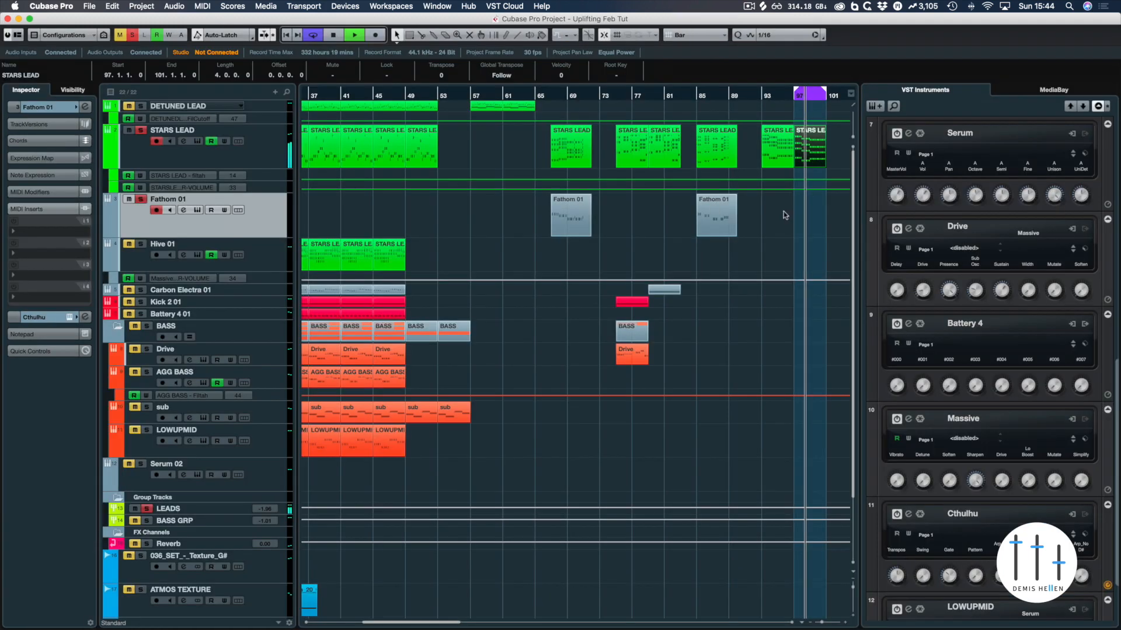
pyautogui.press('super+d')
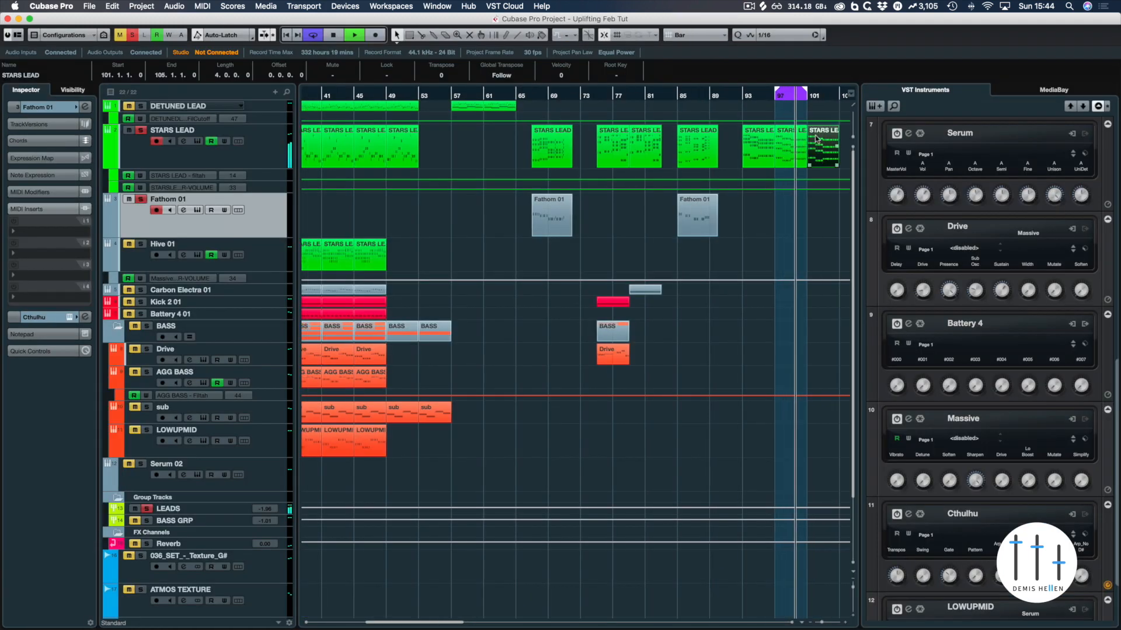
pyautogui.press('p')
pyautogui.press('Return')
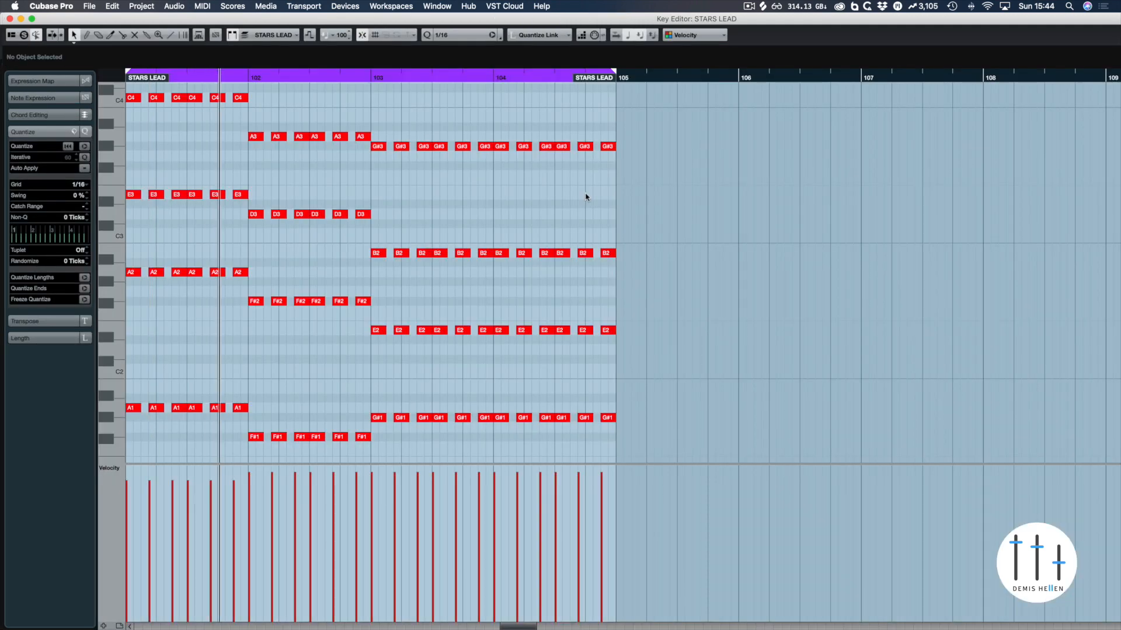
# - Raise the top G#3 notes in bars 103 and 104 to E4
pyautogui.moveTo(665, 134); pyautogui.dragTo(378, 161)
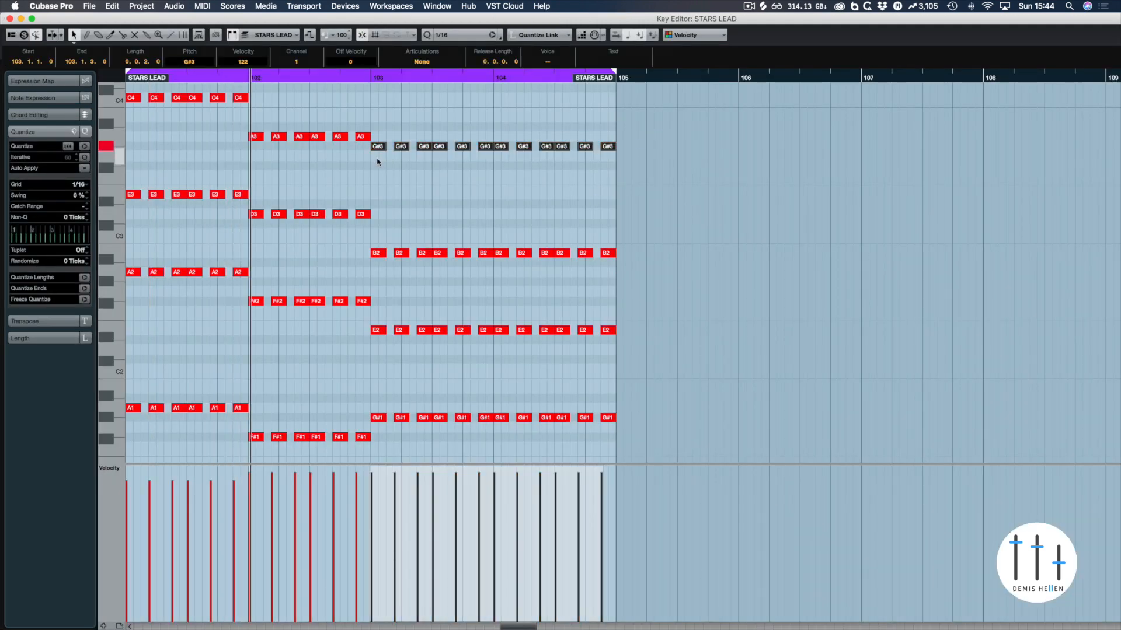
pyautogui.click(743, 140)
pyautogui.scroll(4, 743, 141)
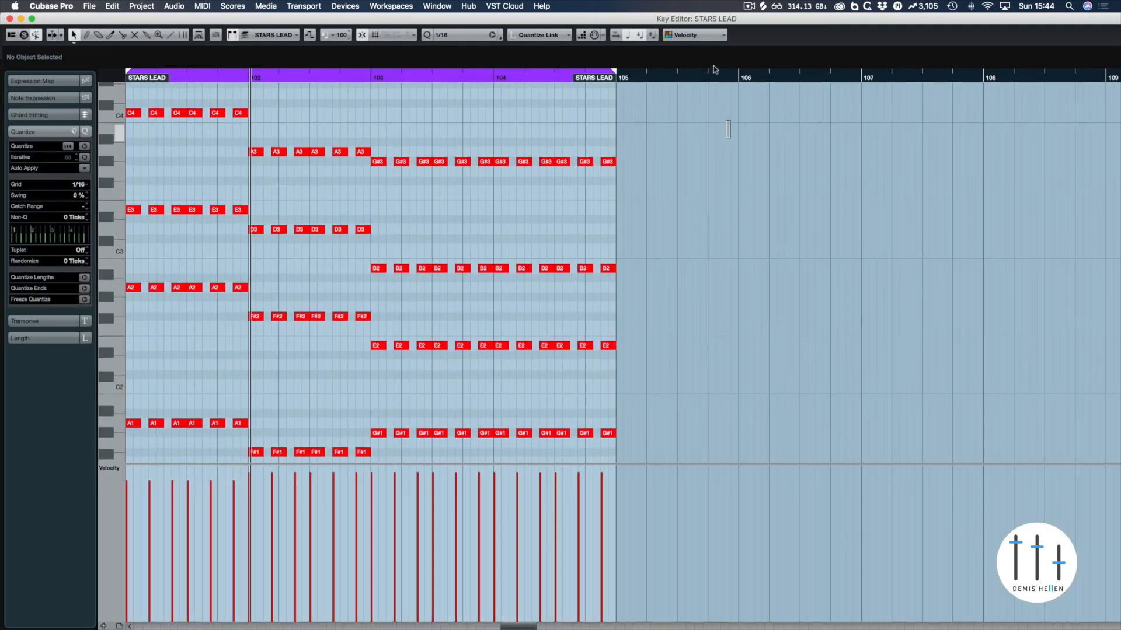
pyautogui.moveTo(690, 231); pyautogui.dragTo(377, 256)
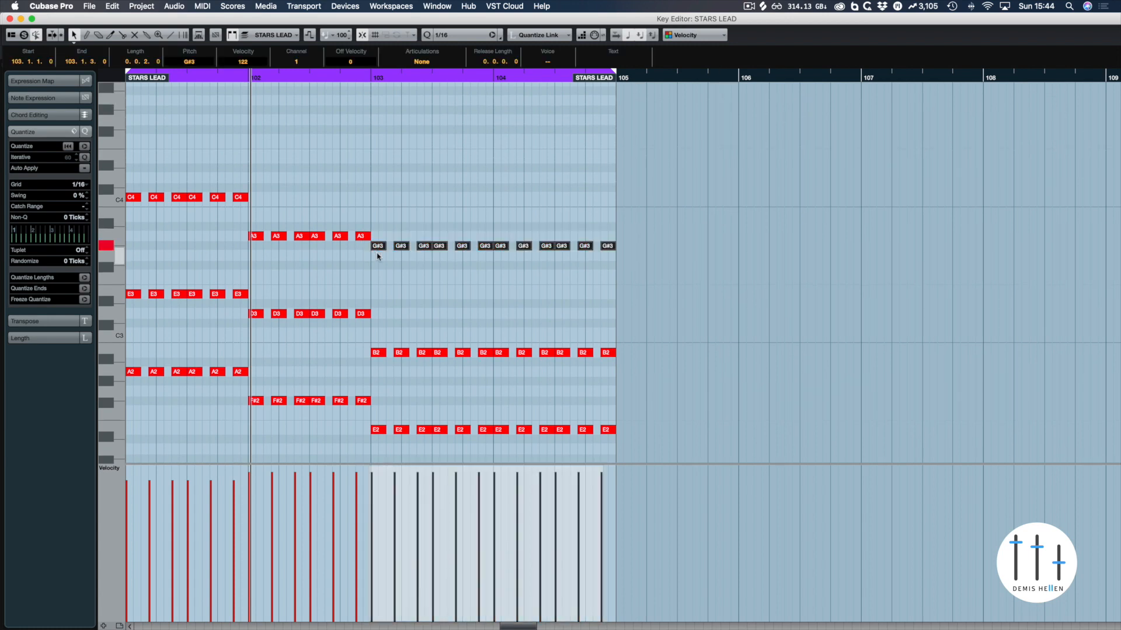
pyautogui.press('Up')
pyautogui.press('Up')
pyautogui.press('Up')
pyautogui.press('Up')
pyautogui.press('Up')
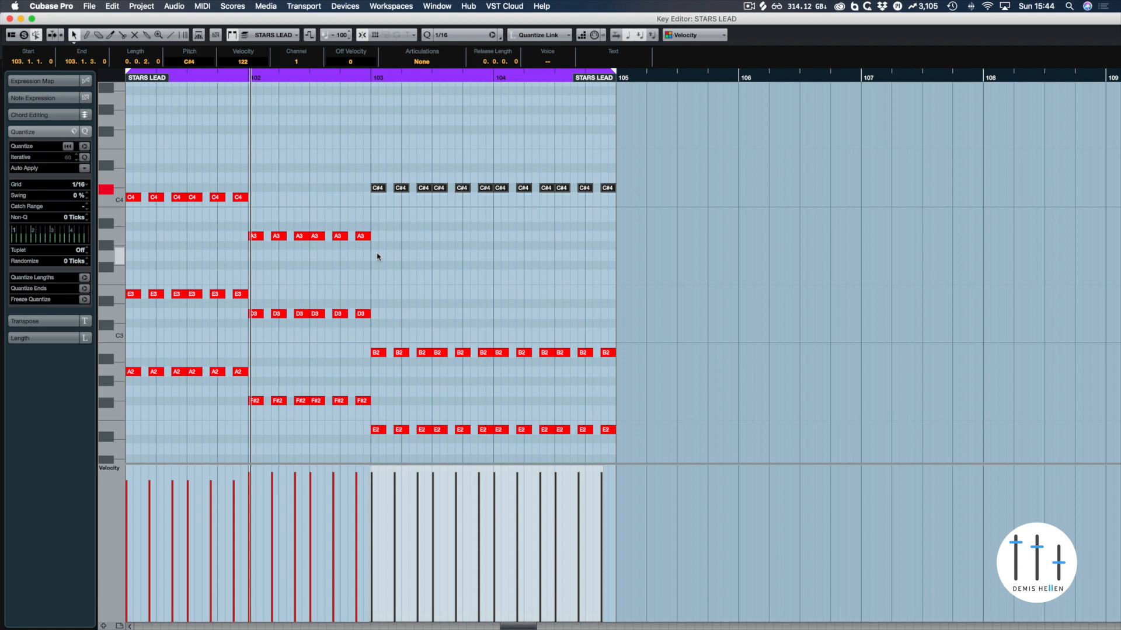
pyautogui.press('Up')
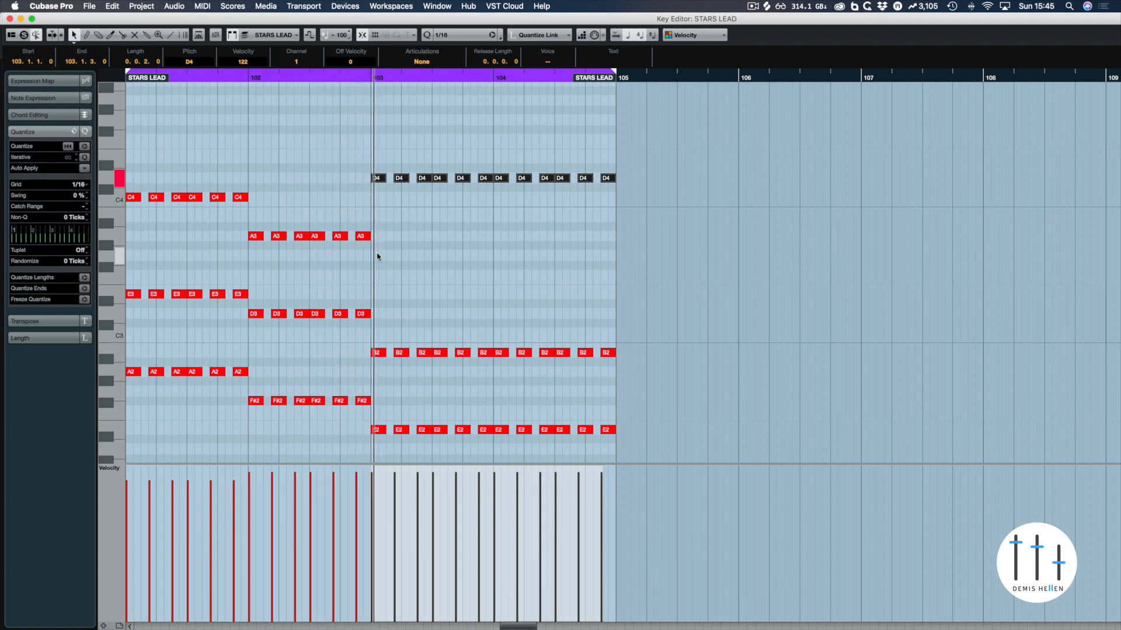
pyautogui.press('Up')
pyautogui.press('Up')
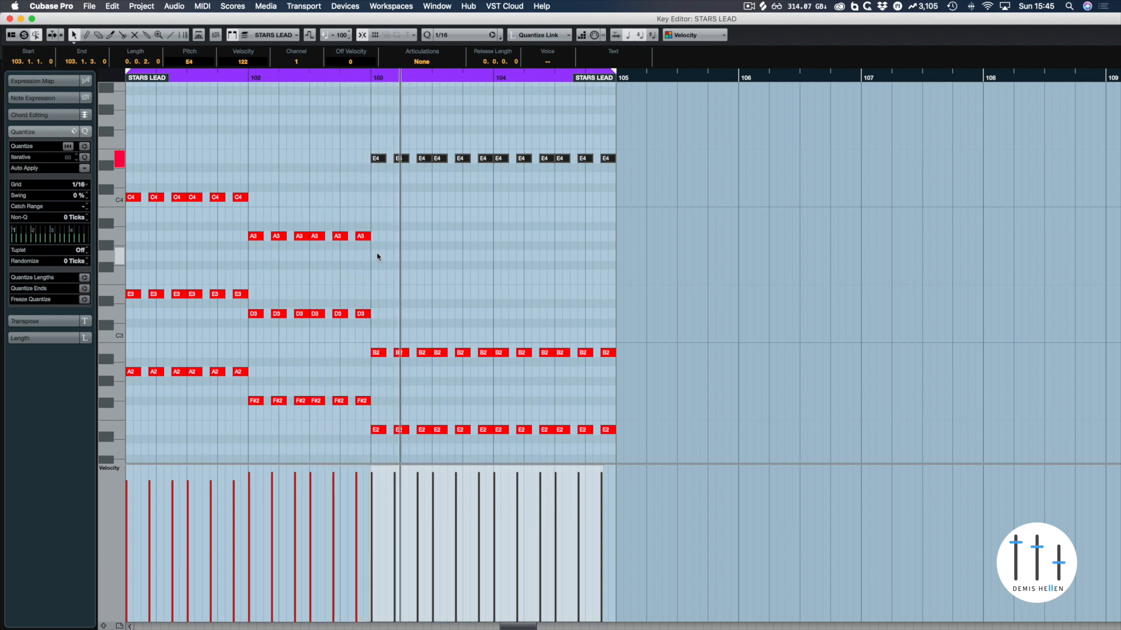
# - Lower the top notes in bar 104 to D4
pyautogui.moveTo(639, 135); pyautogui.dragTo(501, 170)
pyautogui.press('Down')
pyautogui.press('Down')
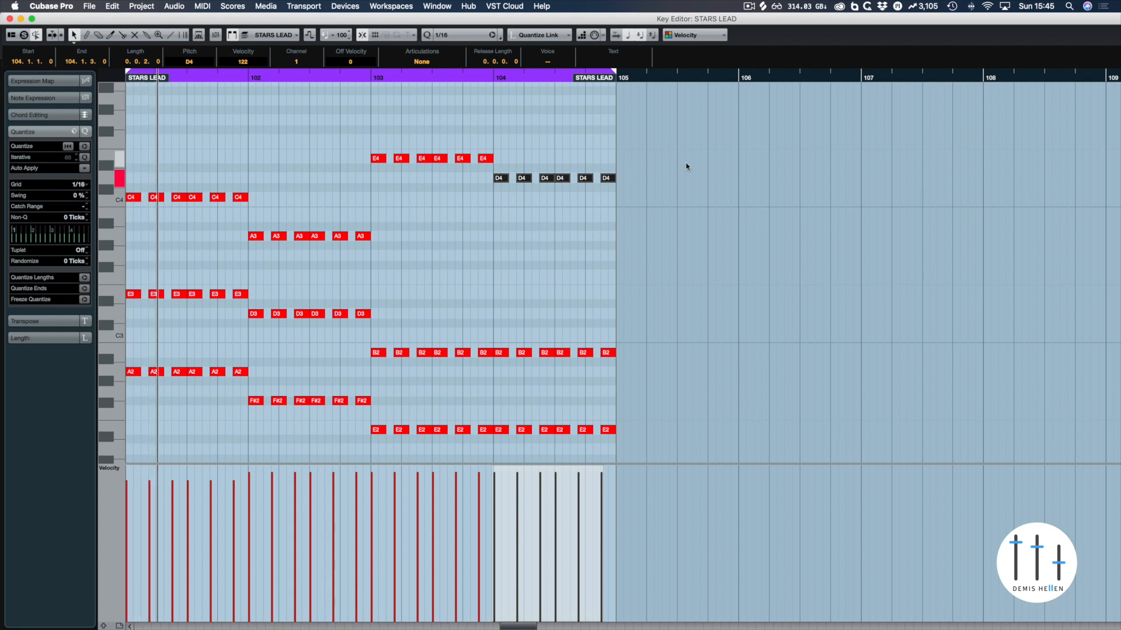
# - Lower the last three top notes of bar 104 to C4 and the final one to B3
pyautogui.moveTo(687, 166); pyautogui.dragTo(564, 194)
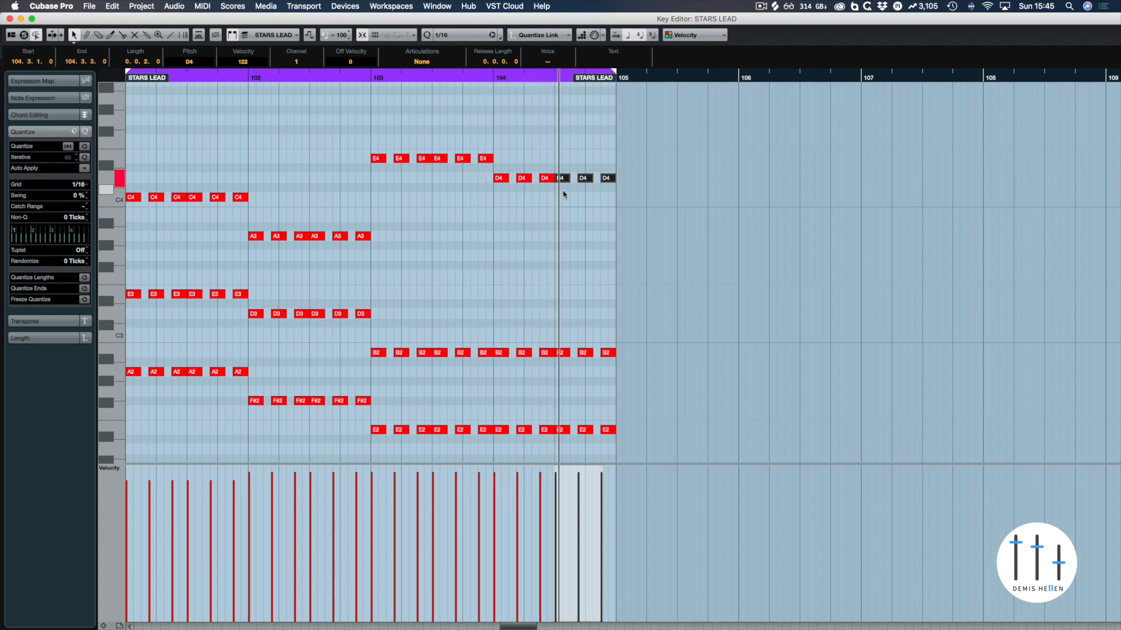
pyautogui.press('Down')
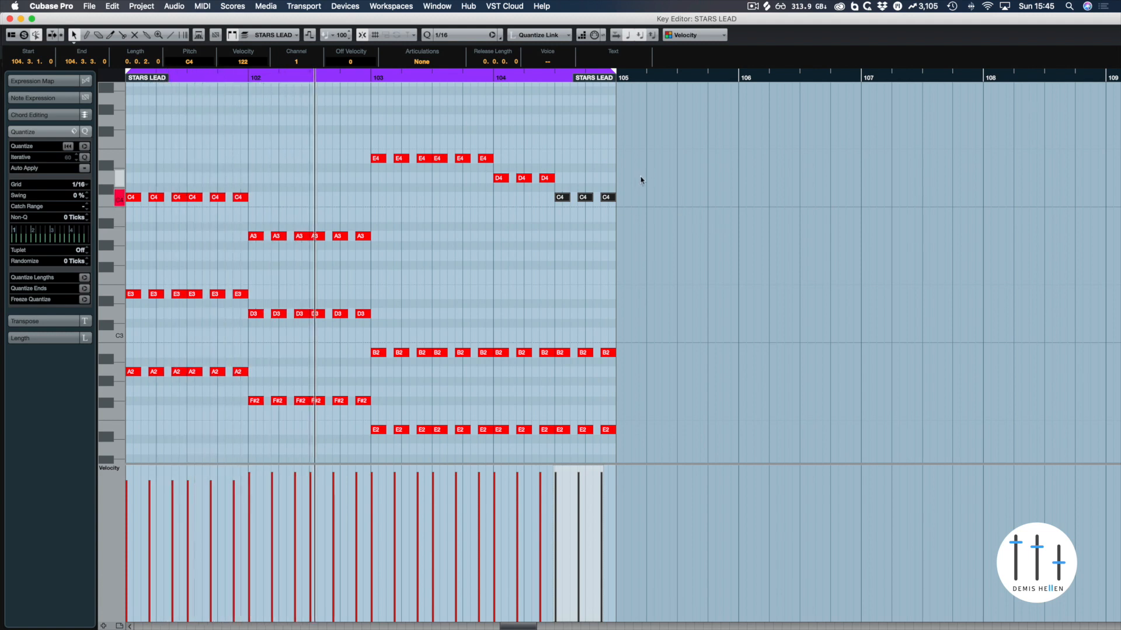
pyautogui.click(605, 198)
pyautogui.press('KP_1')
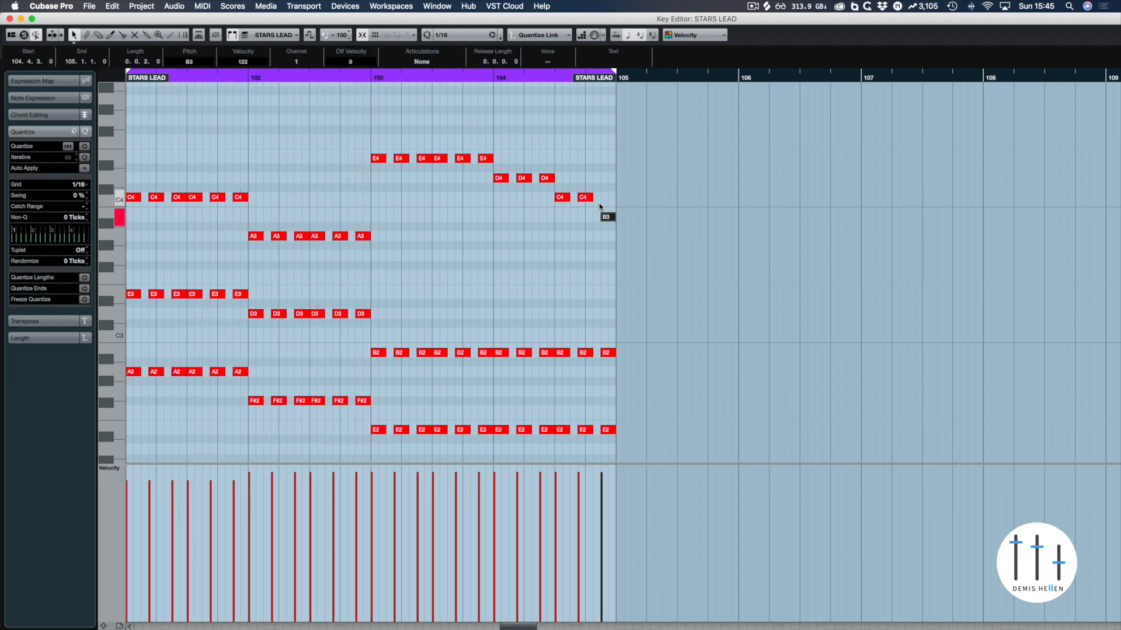
pyautogui.press('space')
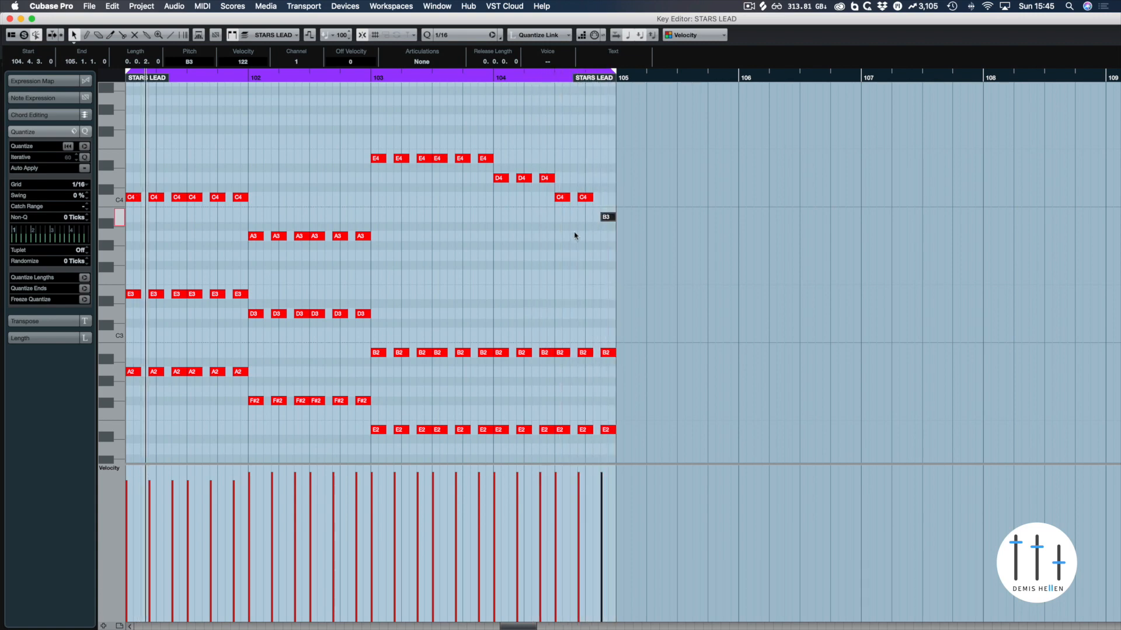
# - Duplicate the STARS LEAD part from bar 101 to bar 105 and open the looped copy in the Key Editor
pyautogui.press('Return')
pyautogui.press('space')
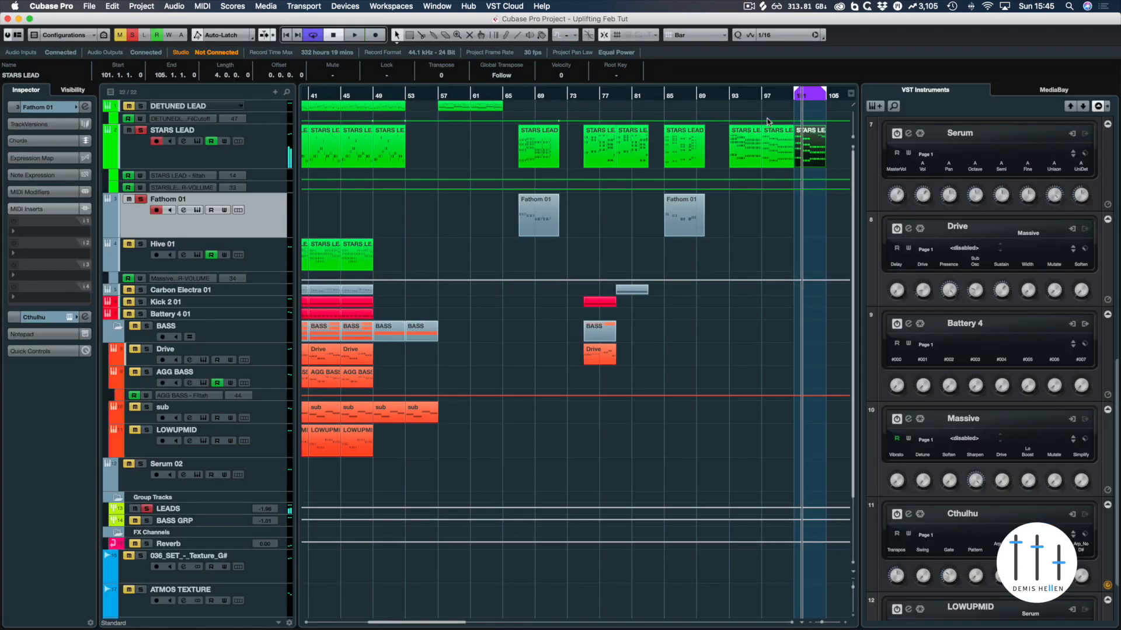
pyautogui.hotkey('ctrl', 'd')
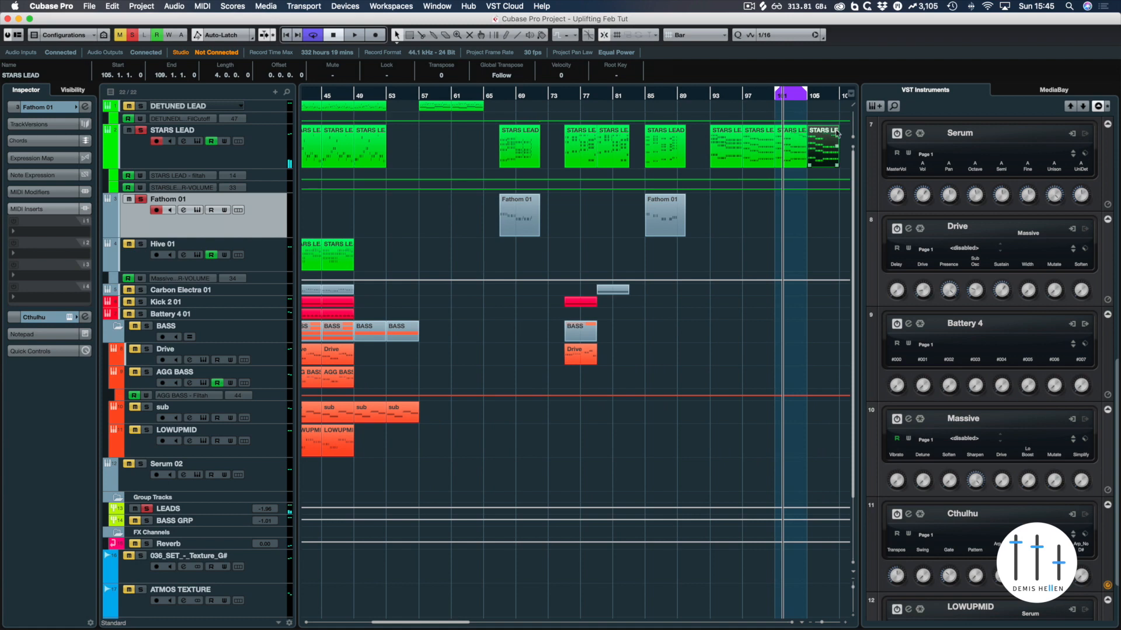
pyautogui.press('p')
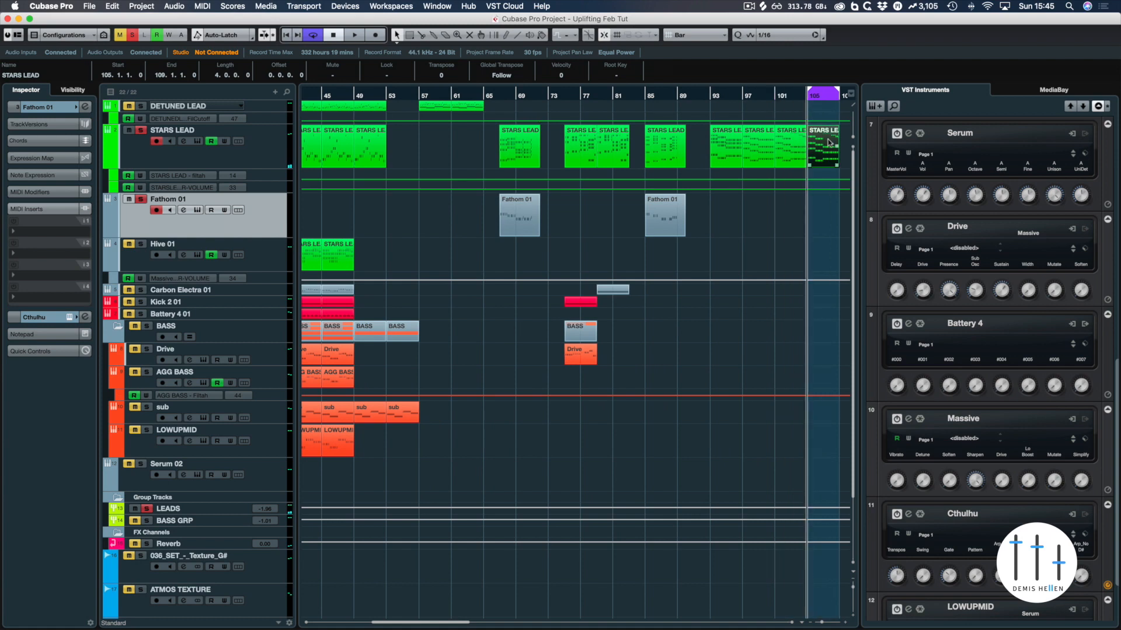
pyautogui.press('Return')
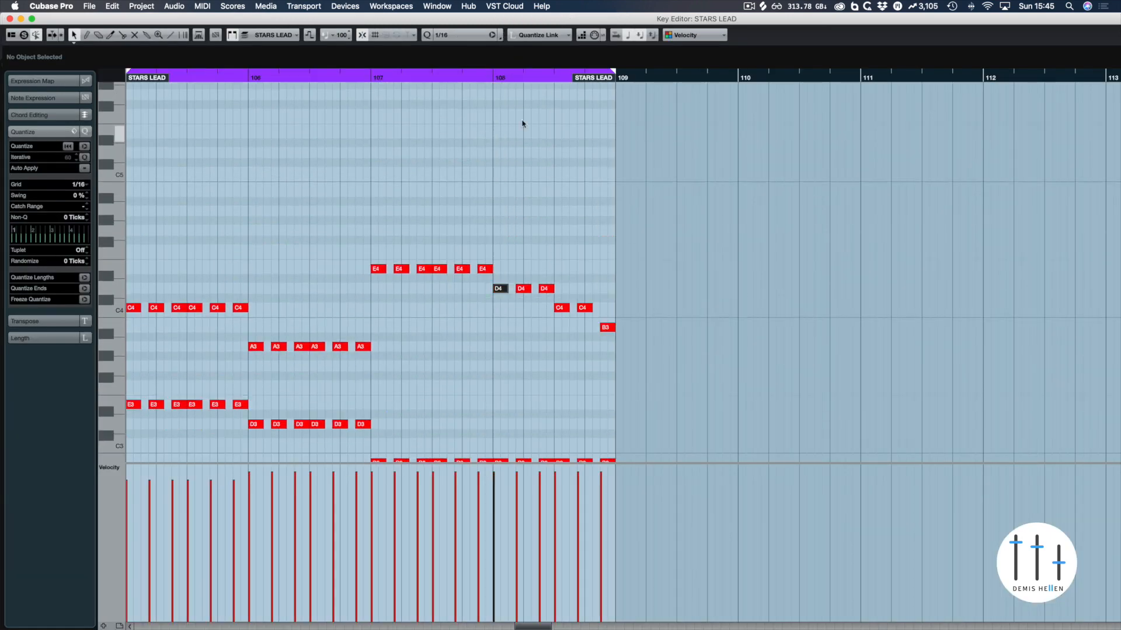
# - Delete the repeated C4 notes in bar 105, keeping only the first one
pyautogui.scroll(-5, 368, 305)
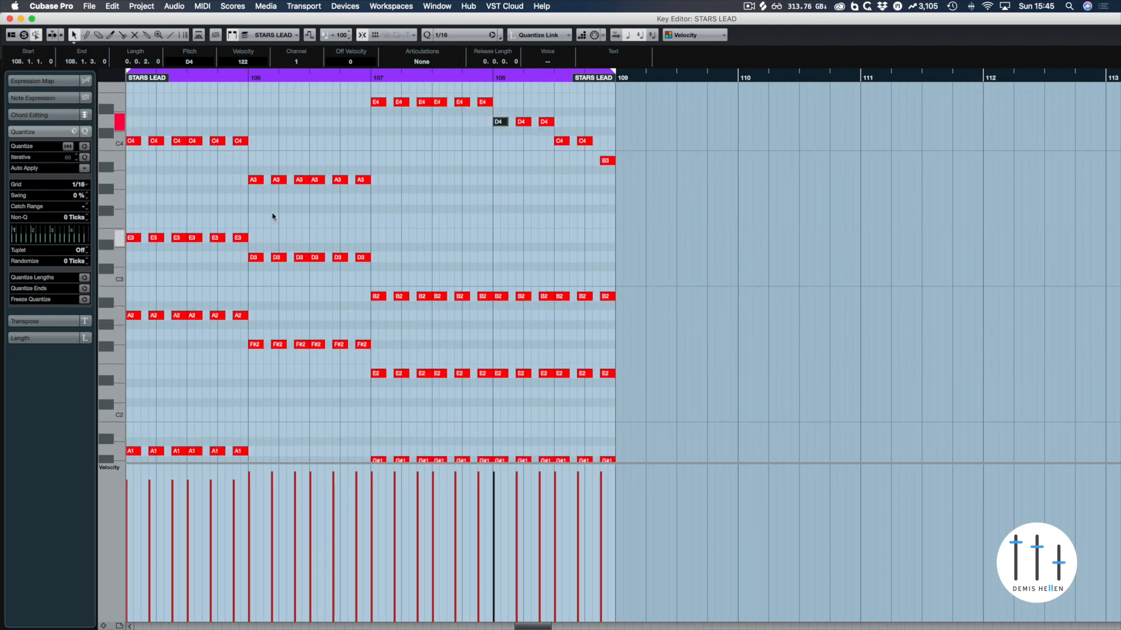
pyautogui.moveTo(258, 113); pyautogui.dragTo(157, 163)
pyautogui.press('Delete')
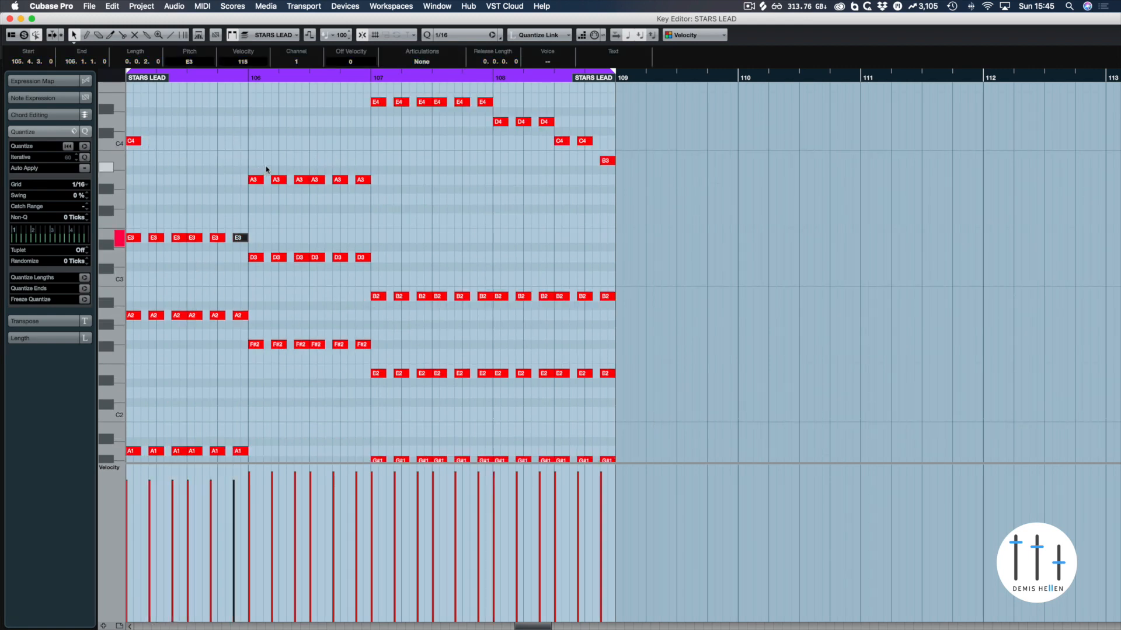
# - Delete the repeated top notes in bars 106 to 108, keeping only the first A3, E4, D4 and C4
pyautogui.moveTo(274, 169); pyautogui.dragTo(362, 199)
pyautogui.press('Delete')
pyautogui.moveTo(397, 91); pyautogui.dragTo(551, 125)
pyautogui.press('Delete')
pyautogui.press('Delete')
pyautogui.moveTo(589, 132); pyautogui.dragTo(580, 161)
pyautogui.press('Delete')
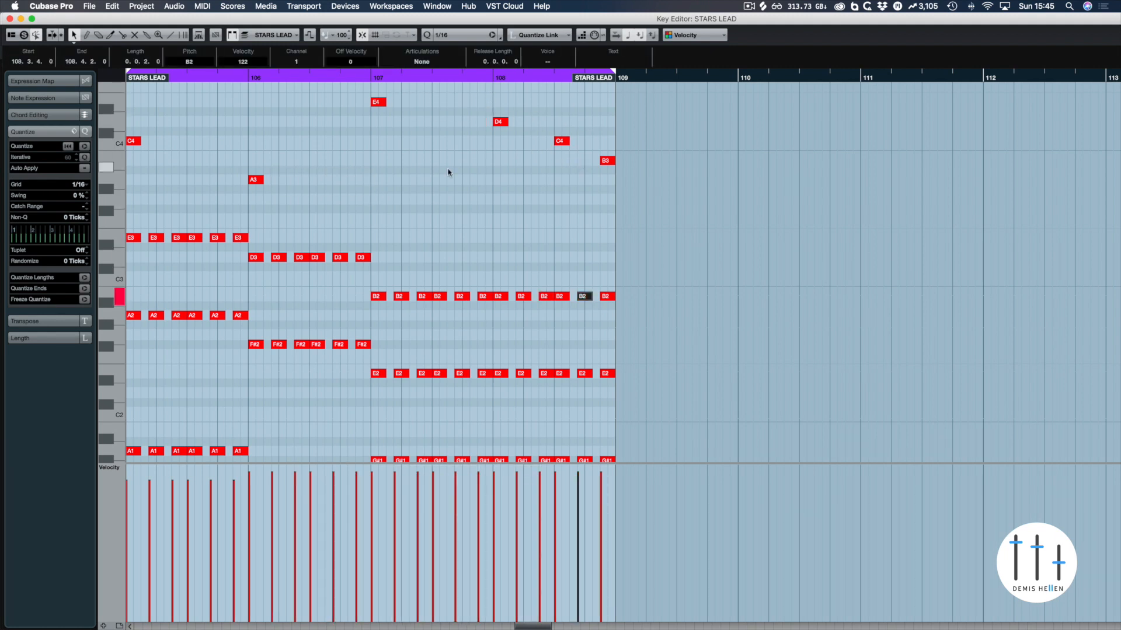
pyautogui.moveTo(448, 172); pyautogui.dragTo(433, 138)
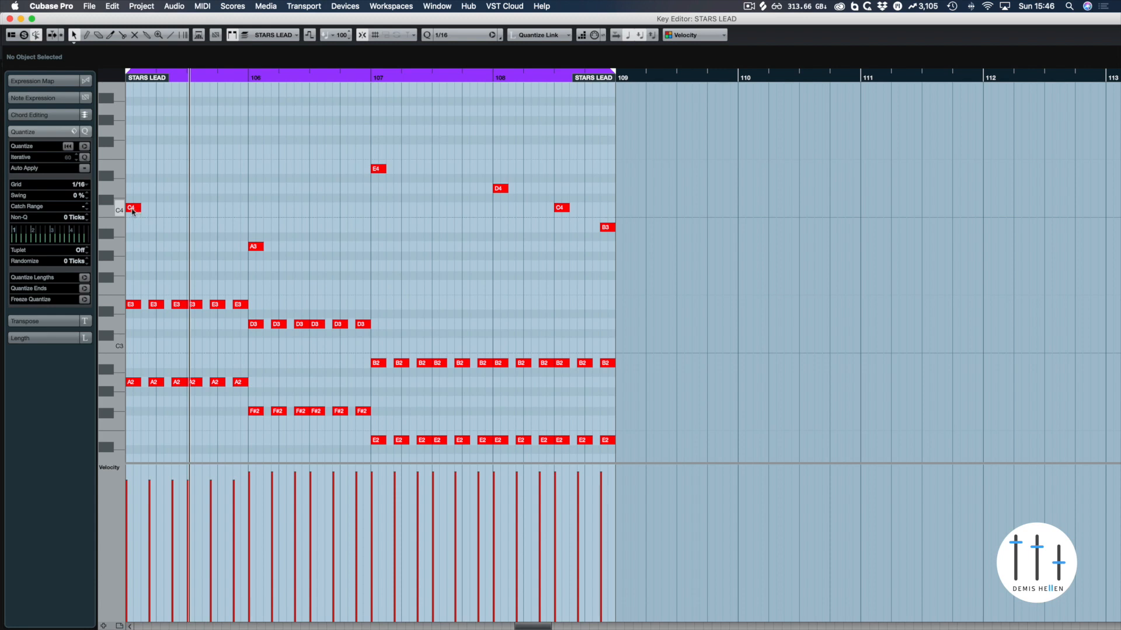
# - Set the STARS LEAD track's MIDI input to All MIDI Inputs
pyautogui.press('Escape')
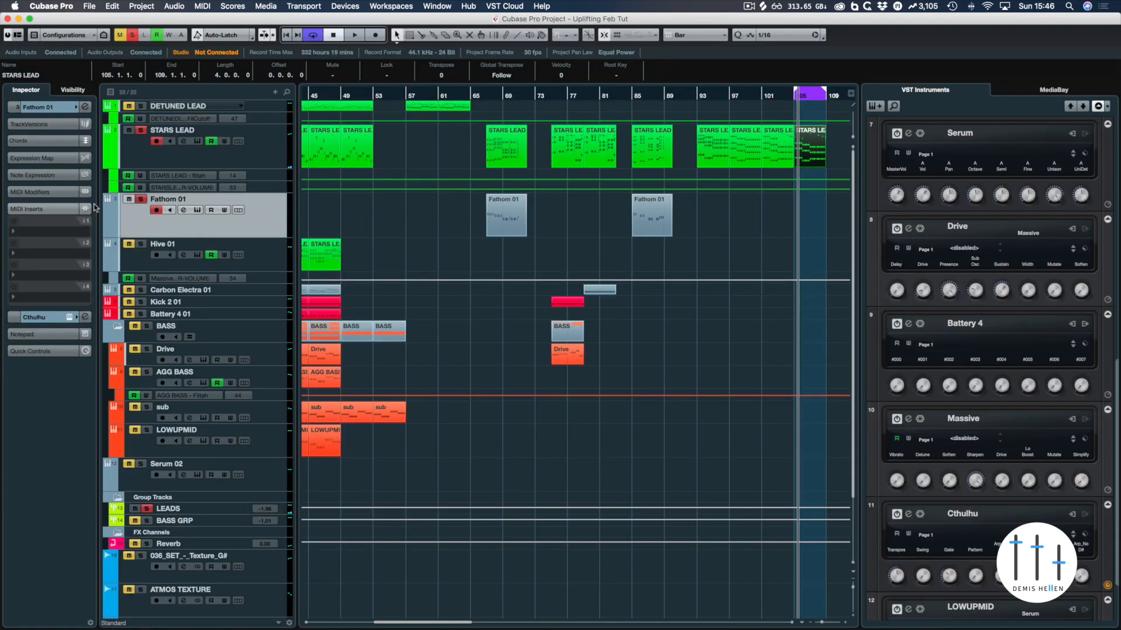
pyautogui.click(276, 136)
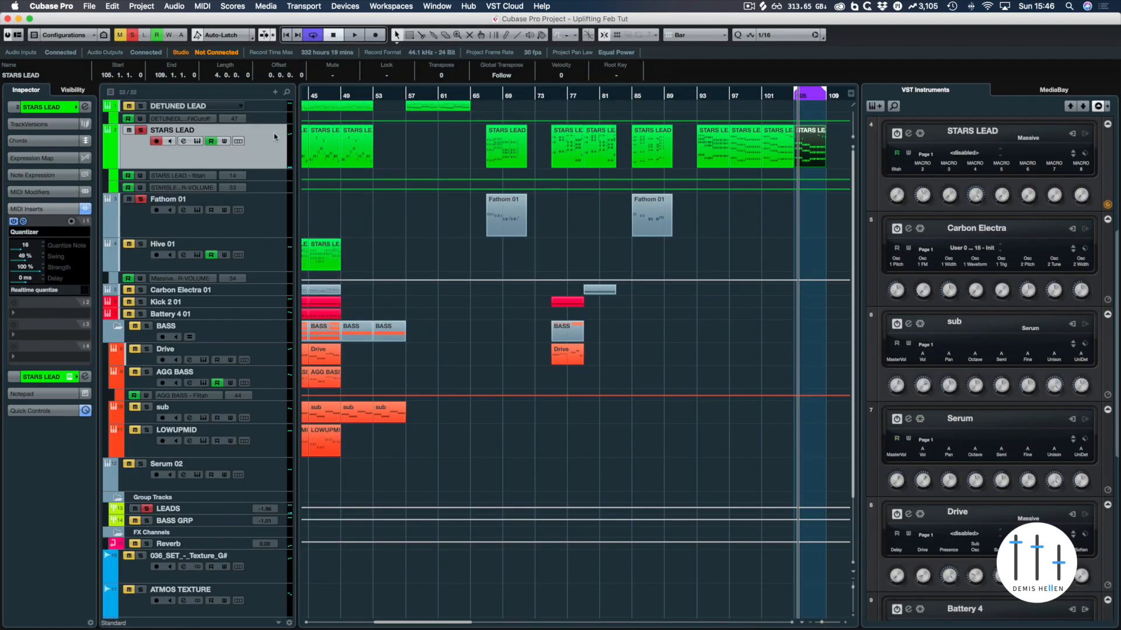
pyautogui.doubleClick(806, 155)
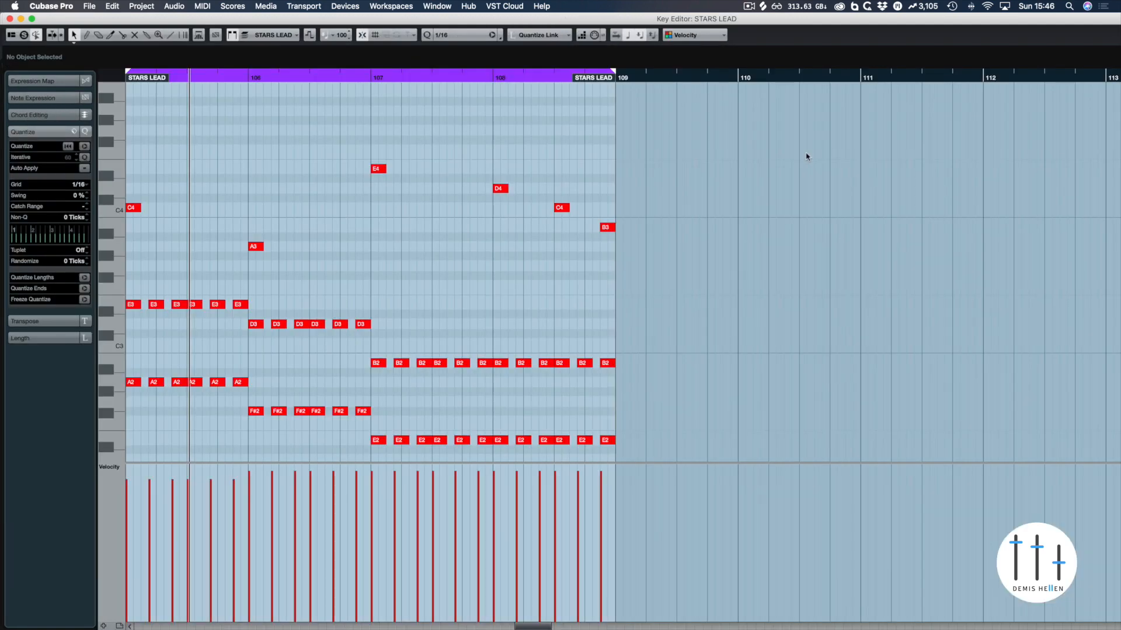
pyautogui.press('Escape')
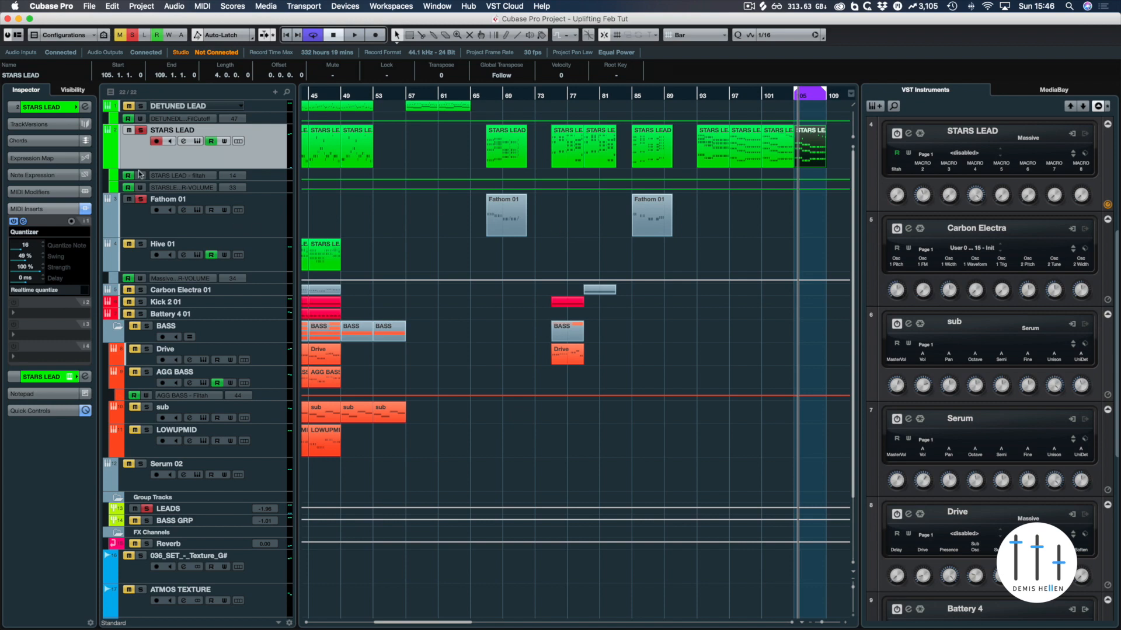
pyautogui.click(254, 213)
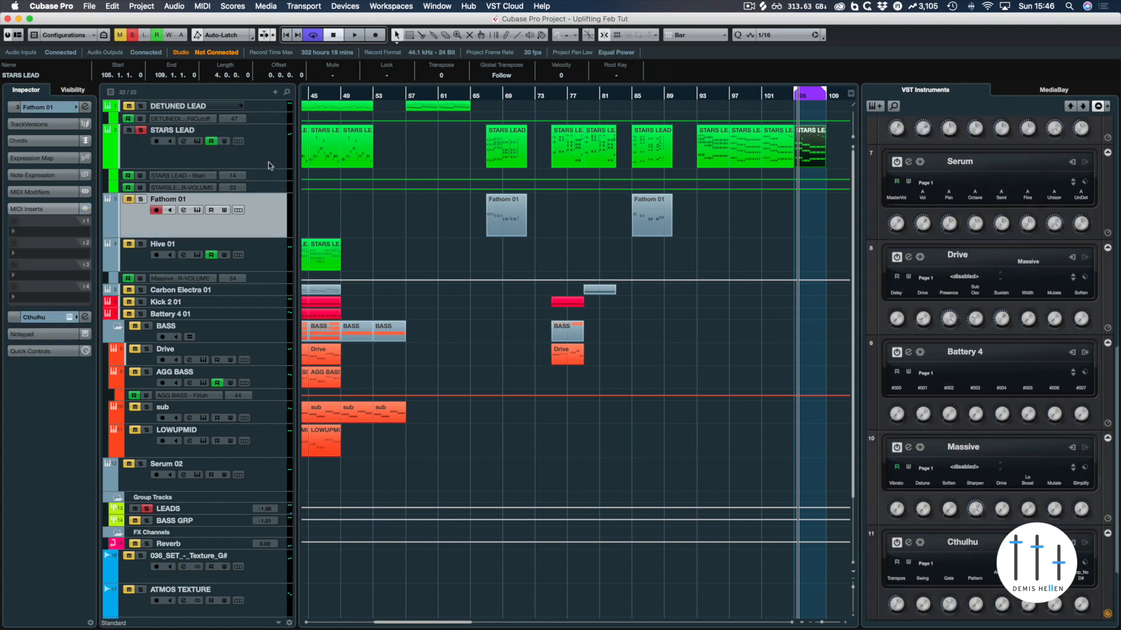
pyautogui.click(159, 190)
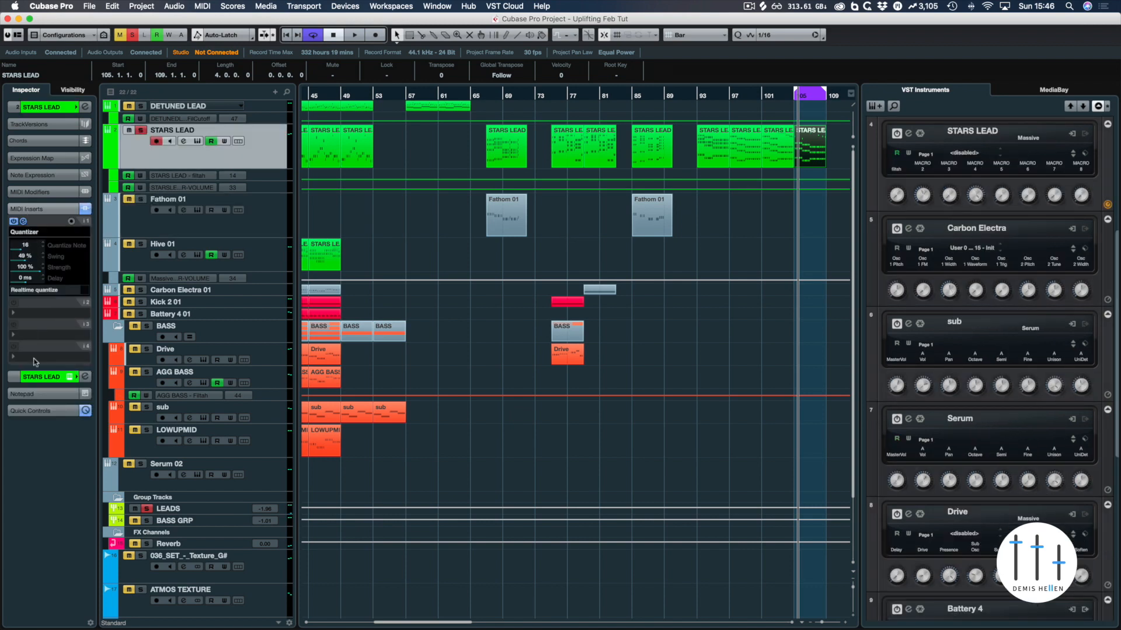
pyautogui.click(46, 210)
pyautogui.click(47, 110)
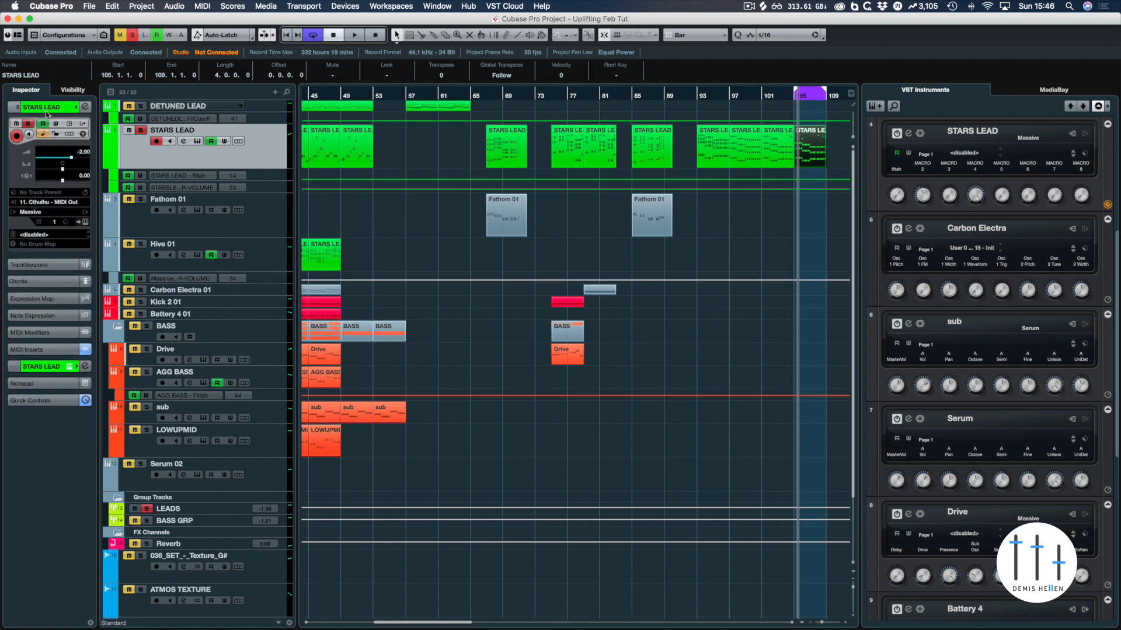
pyautogui.click(42, 202)
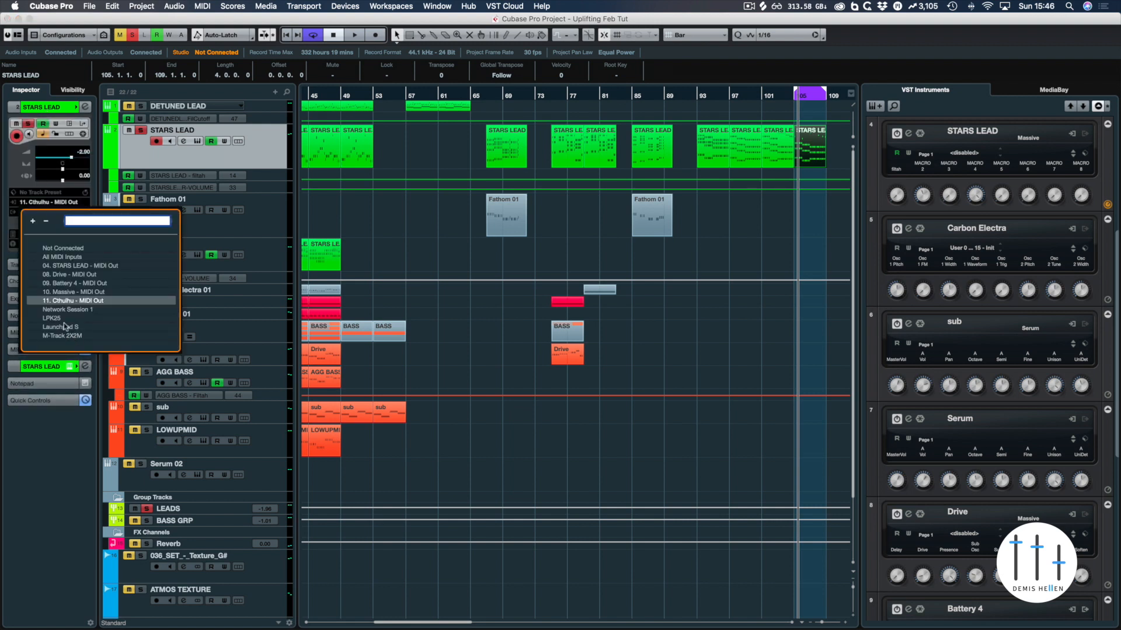
pyautogui.click(65, 257)
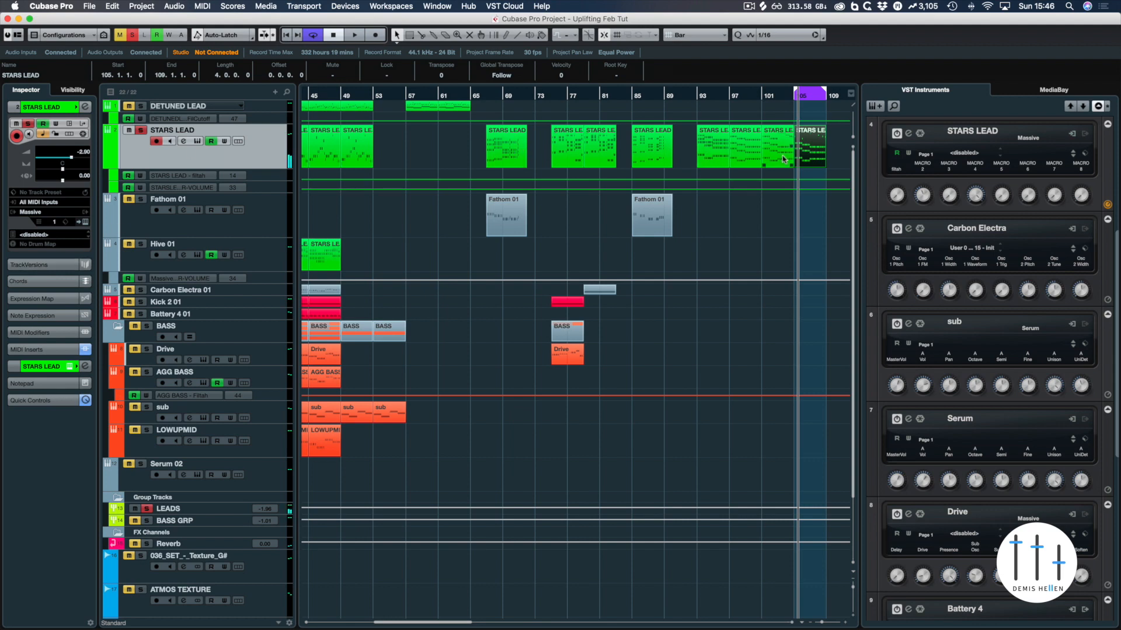
# - Reopen the STARS LEAD part at bar 105 in the Key Editor and play it from the loop start
pyautogui.press('Return')
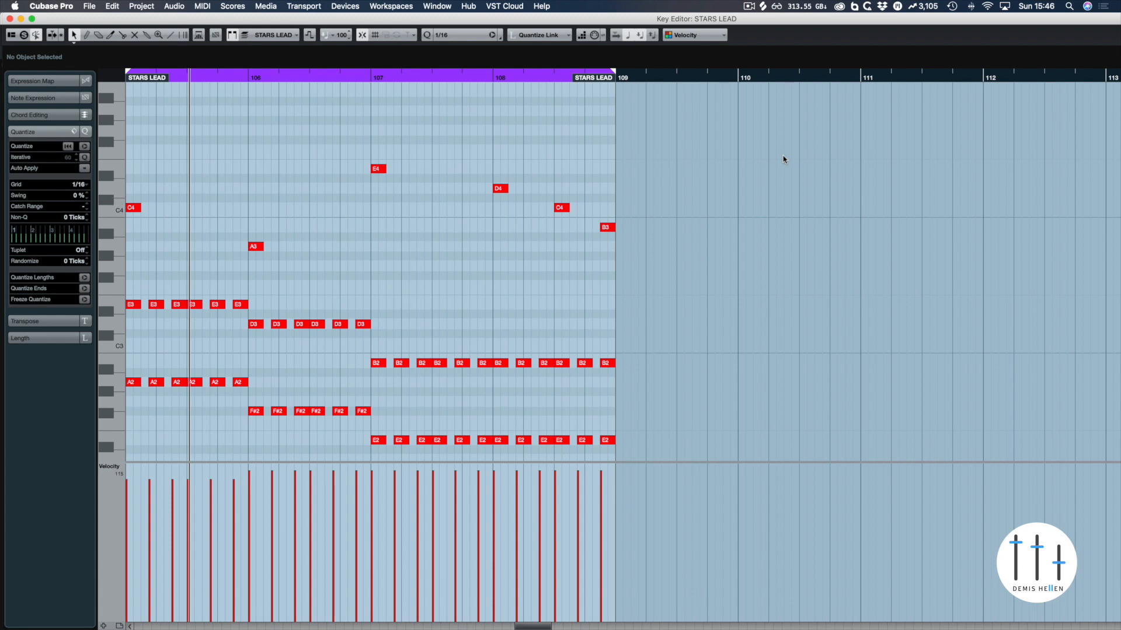
pyautogui.press('KP_1')
pyautogui.press('space')
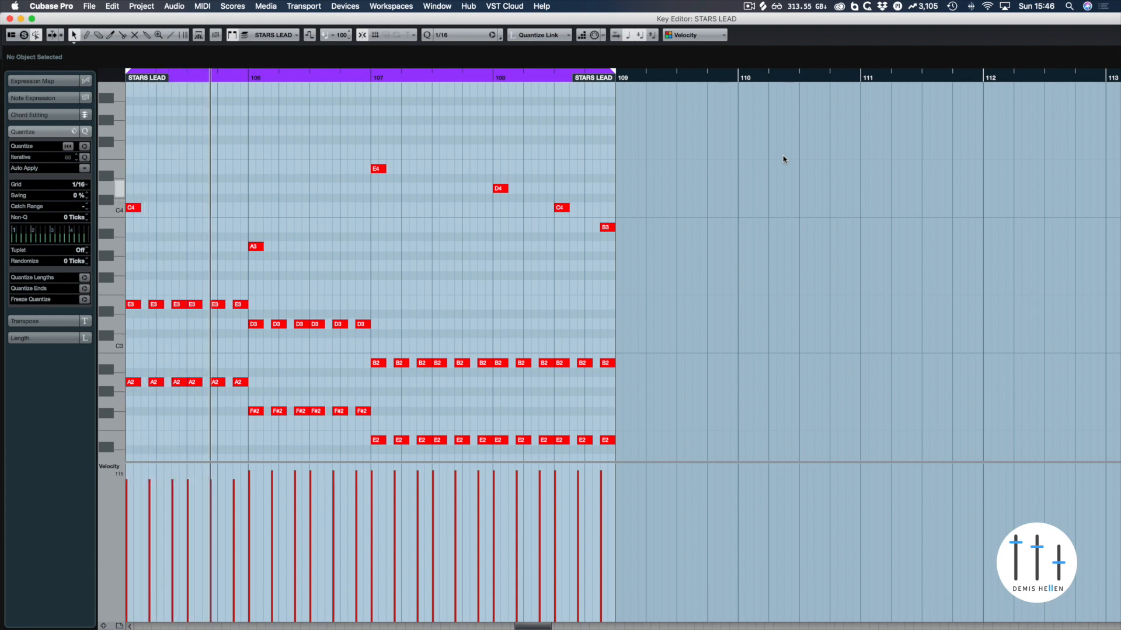
pyautogui.press('KP_1')
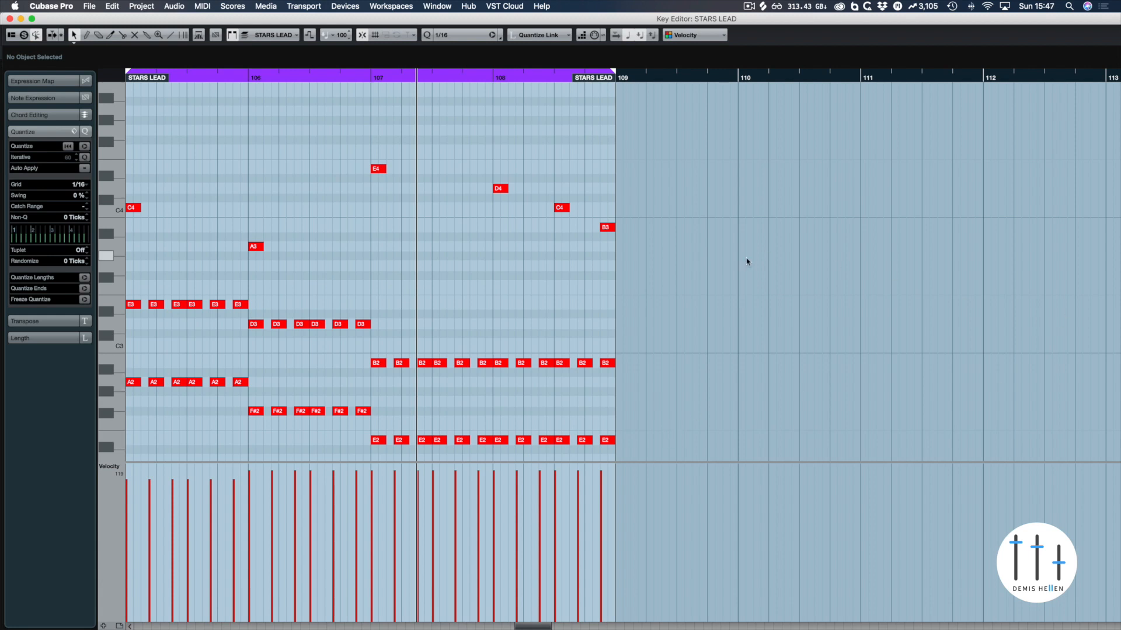
# - Show the transport controls and record A3 and B3 in bar 105 and B3 and C4 in bar 106 over the loop
pyautogui.press('F3')
pyautogui.press('F3')
pyautogui.press('F2')
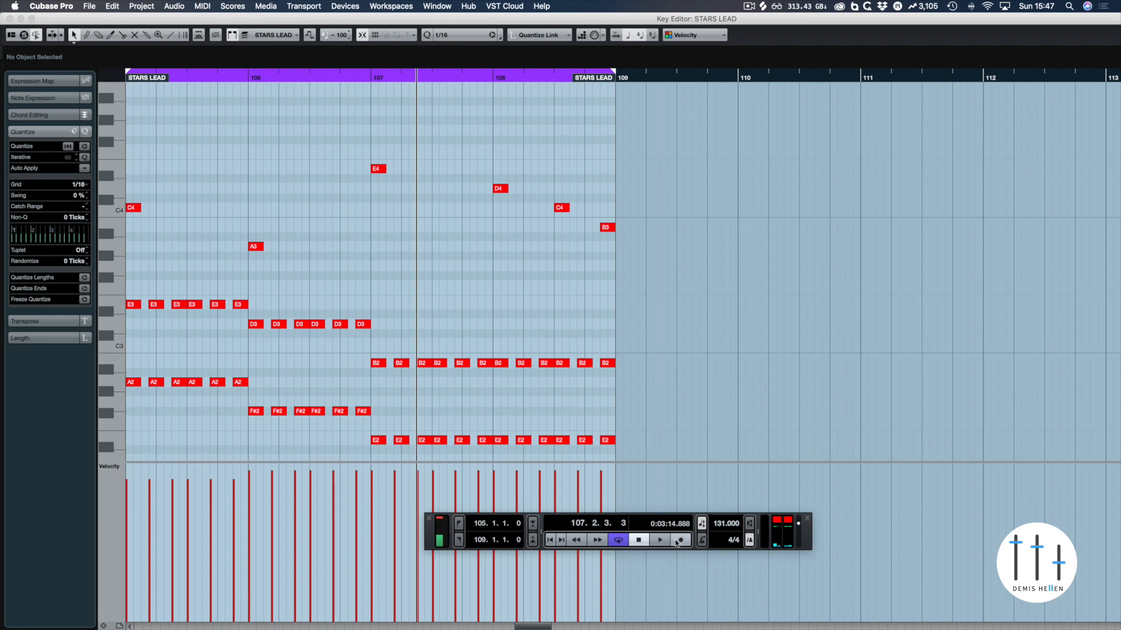
pyautogui.click(682, 540)
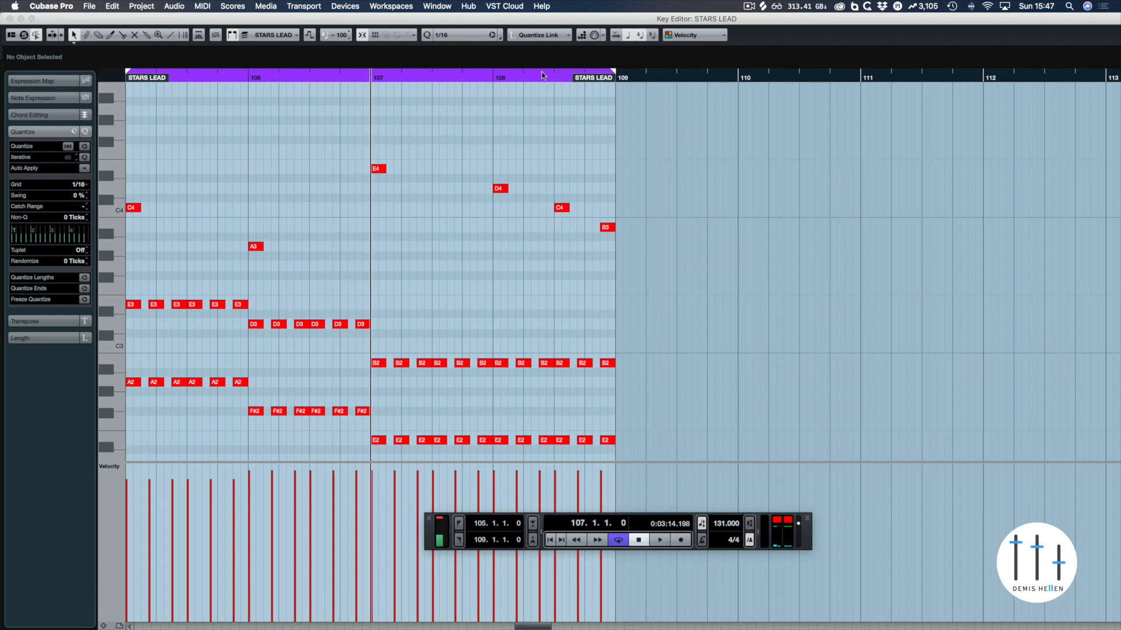
pyautogui.press('space')
pyautogui.press('space')
pyautogui.press('KP_1')
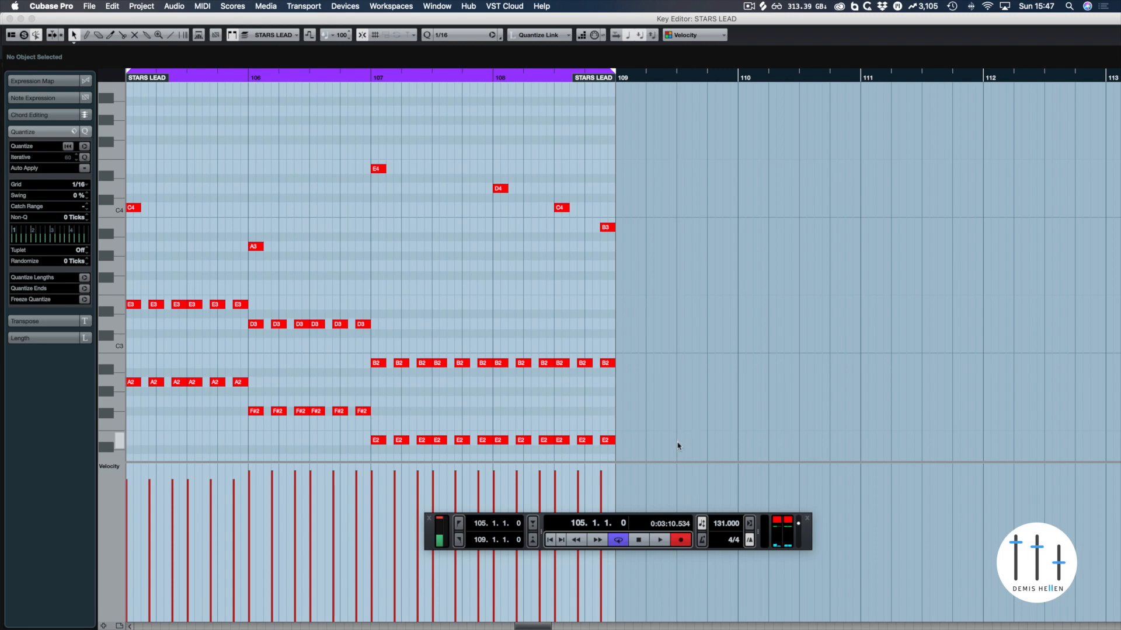
pyautogui.press('space')
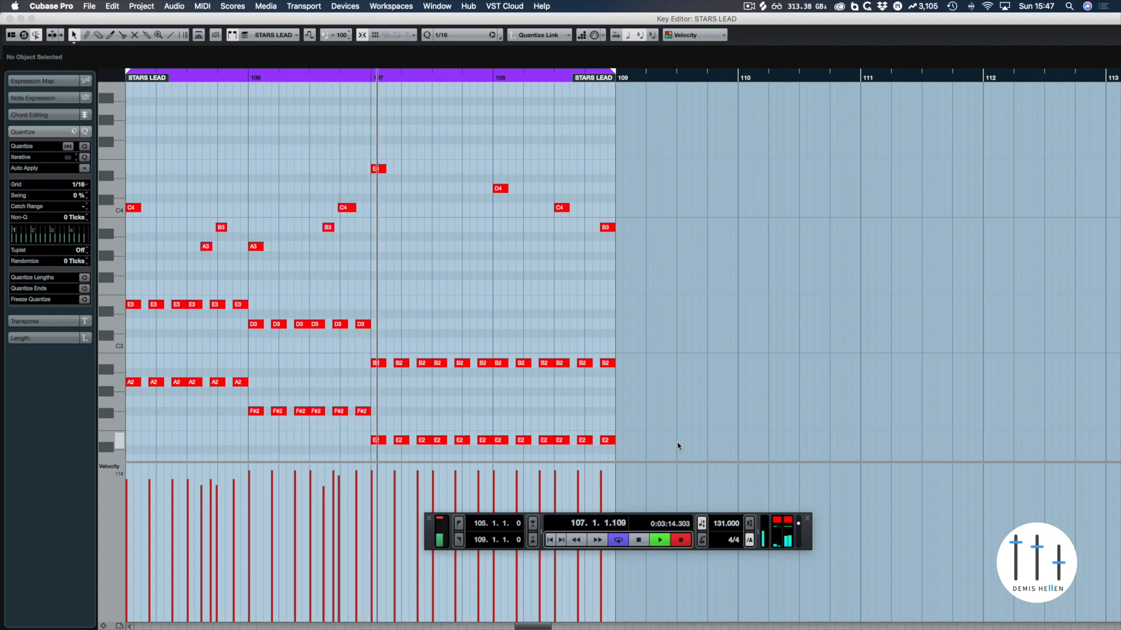
pyautogui.press('space')
# - Quantize the four newly recorded melody notes in bars 105 and 106 to the 1/16 grid
pyautogui.hscroll(-5, 649, 433)
pyautogui.scroll(-2, 647, 431)
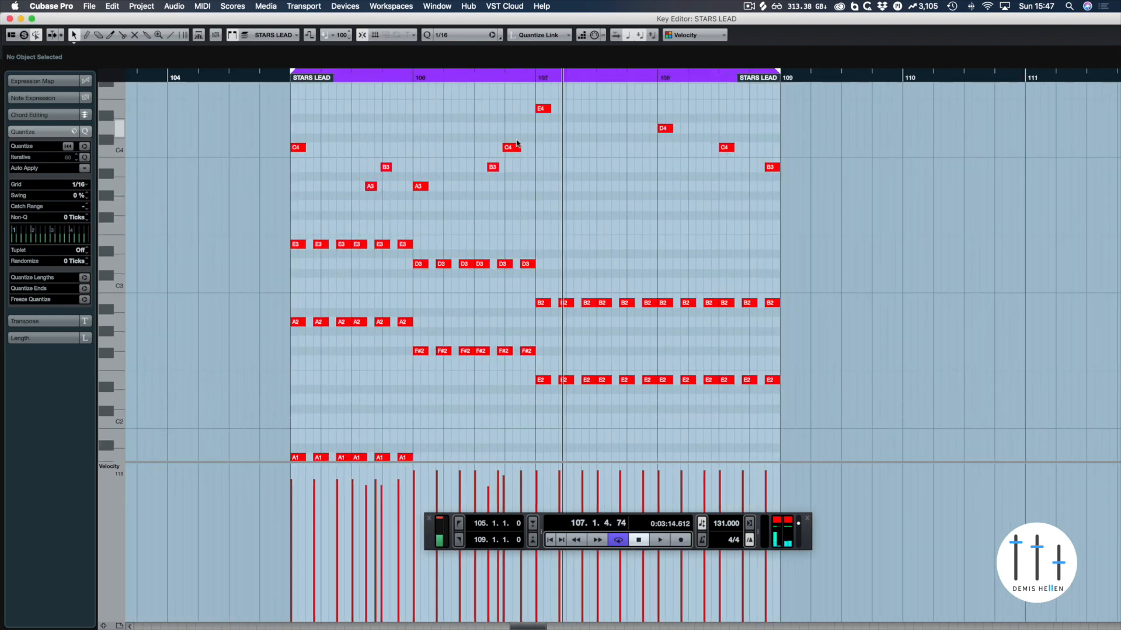
pyautogui.moveTo(517, 143); pyautogui.dragTo(450, 185)
pyautogui.moveTo(398, 152); pyautogui.dragTo(371, 197)
pyautogui.press('q')
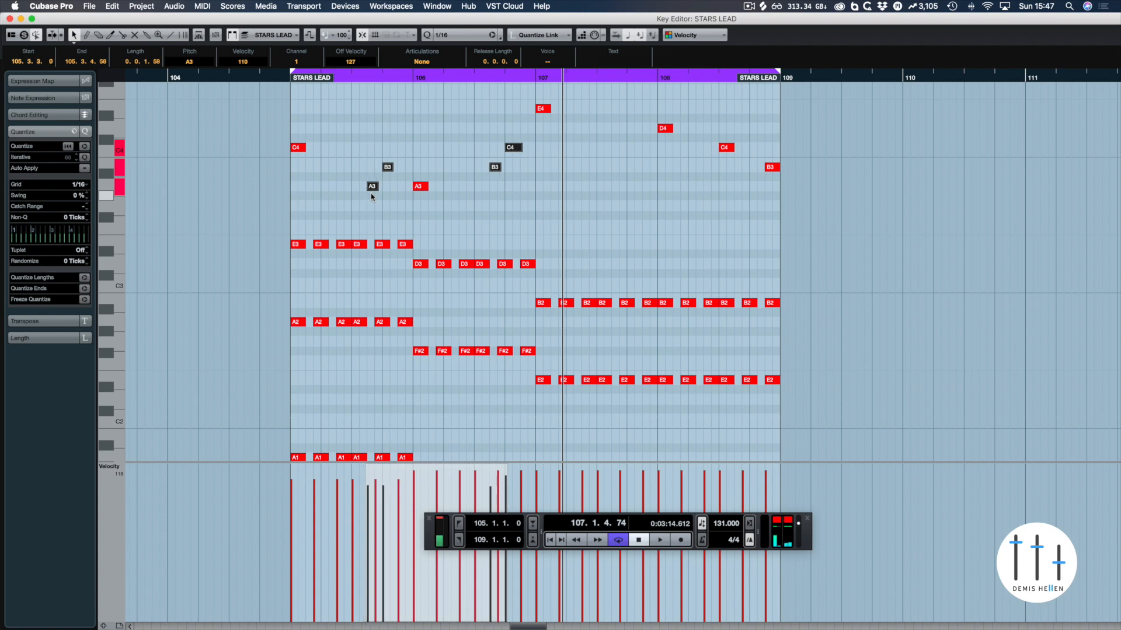
pyautogui.click(513, 148)
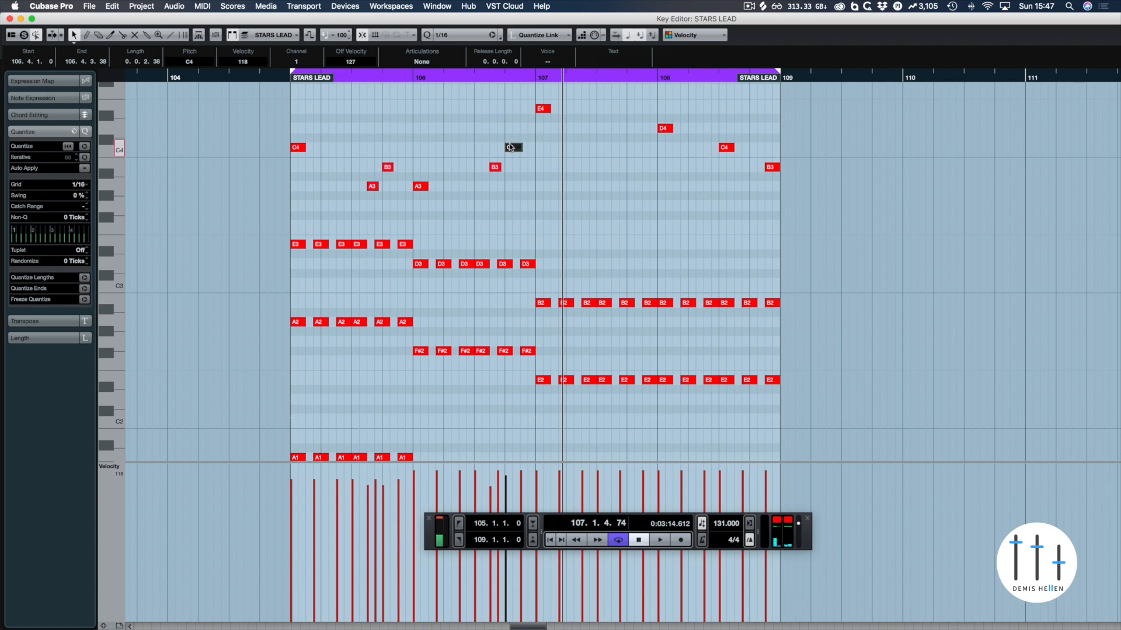
pyautogui.moveTo(506, 148); pyautogui.dragTo(535, 136)
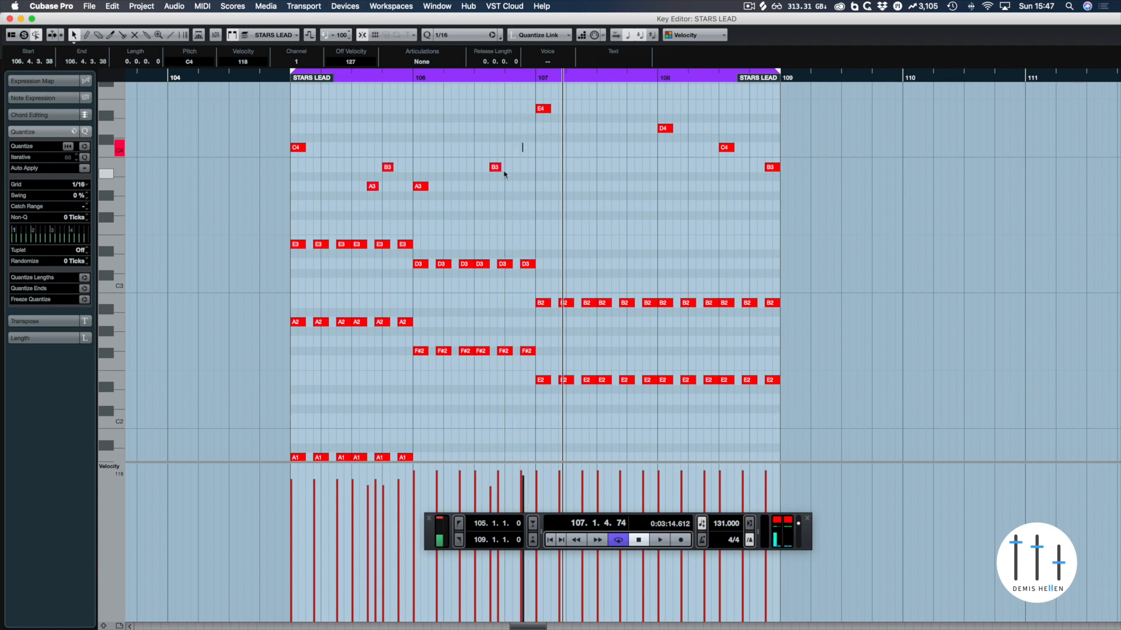
pyautogui.press('super+z')
# - Add a D4 after the C4 at the end of bar 106 and fit the recorded melody notes' lengths to the grid
pyautogui.moveTo(516, 152); pyautogui.dragTo(494, 184)
pyautogui.moveTo(410, 153); pyautogui.dragTo(322, 197)
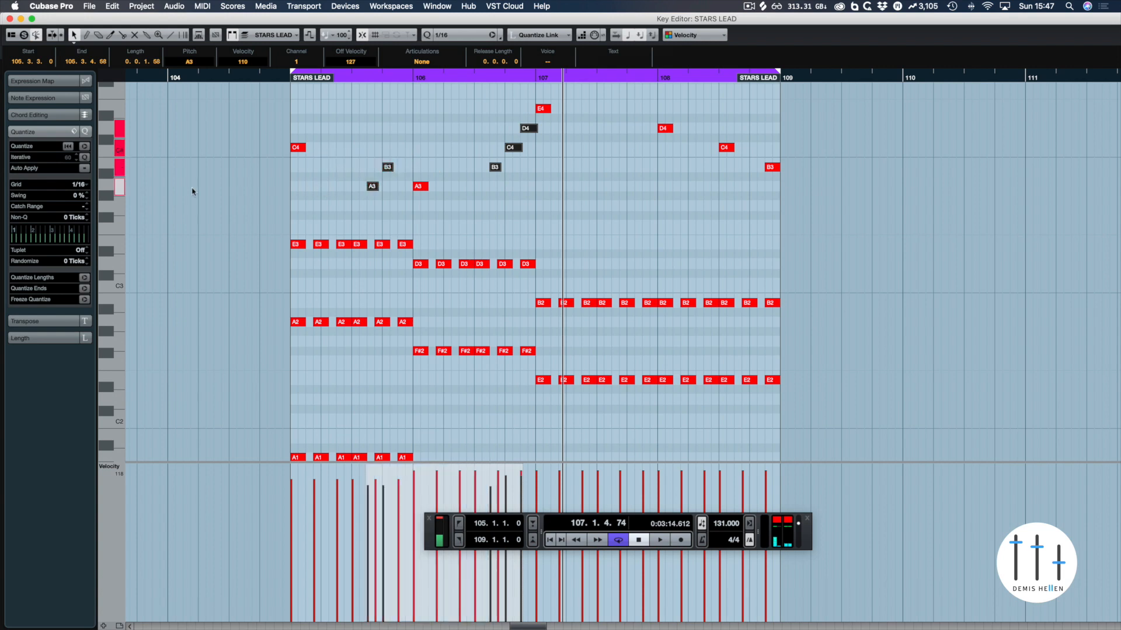
pyautogui.click(514, 194)
# - Copy the B3 in bar 105 to a C4 near the end of the bar and play back the loop
pyautogui.press('space')
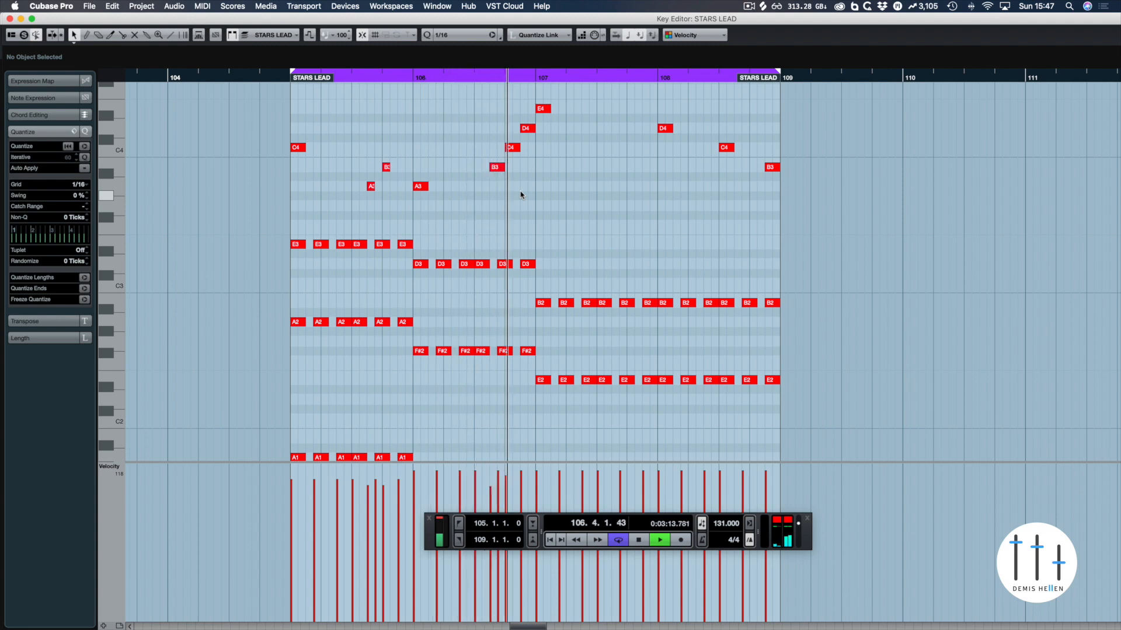
pyautogui.press('space')
pyautogui.moveTo(386, 167); pyautogui.dragTo(402, 148)
pyautogui.press('space')
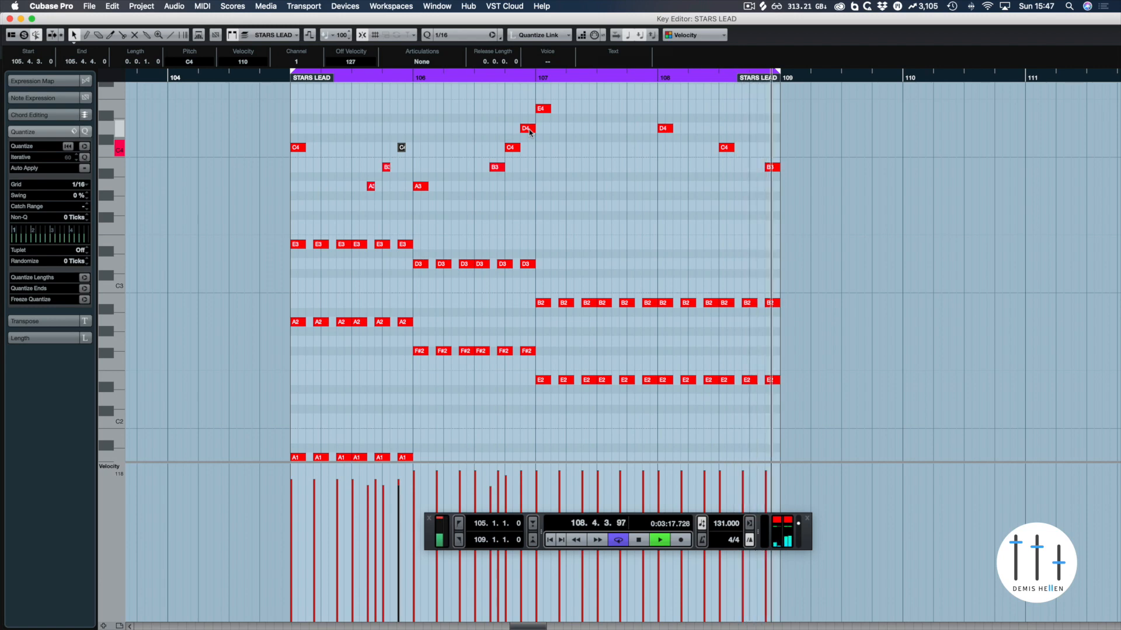
# - Duplicate the STARS LEAD part from bar 105 to bar 109 and open the looped copy in the Key Editor
pyautogui.press('Return')
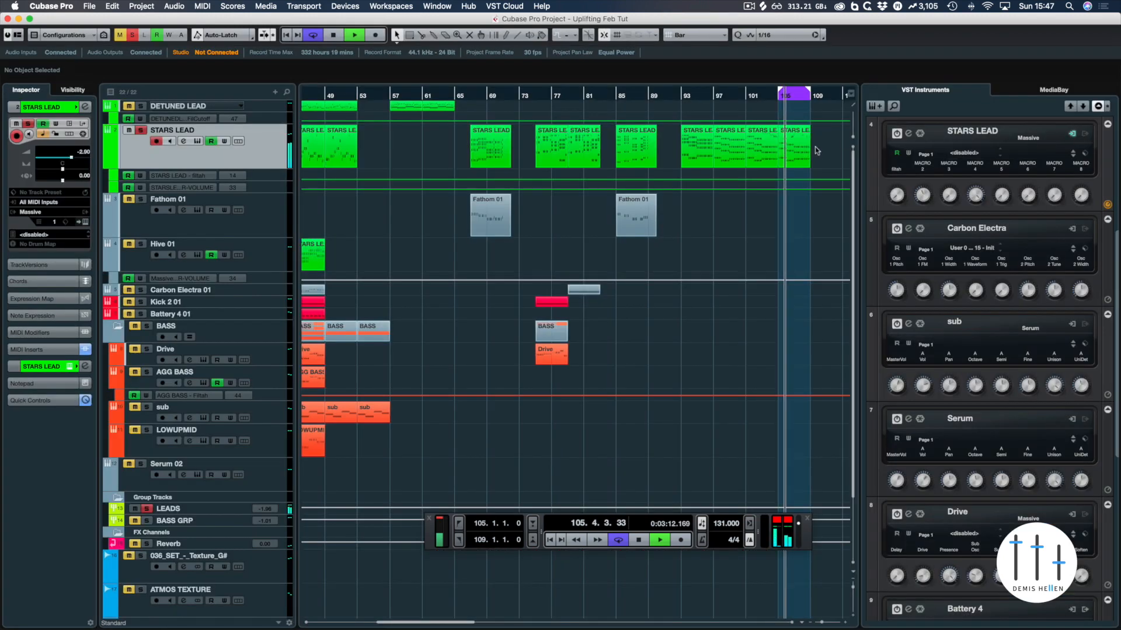
pyautogui.click(790, 142)
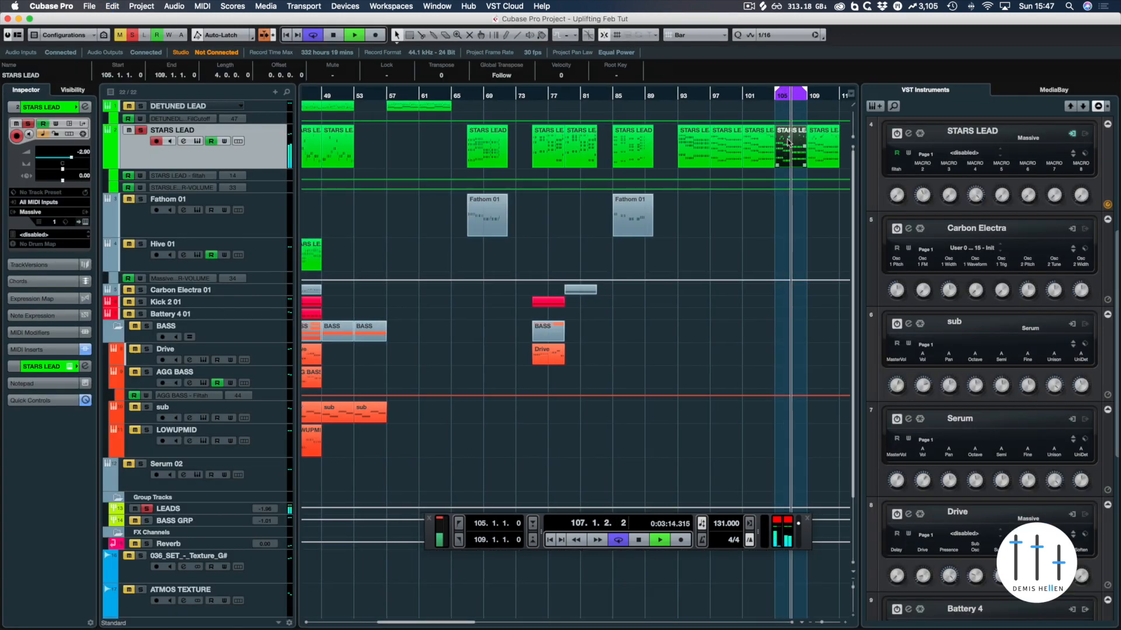
pyautogui.press('Return')
pyautogui.press('Return')
pyautogui.press('space')
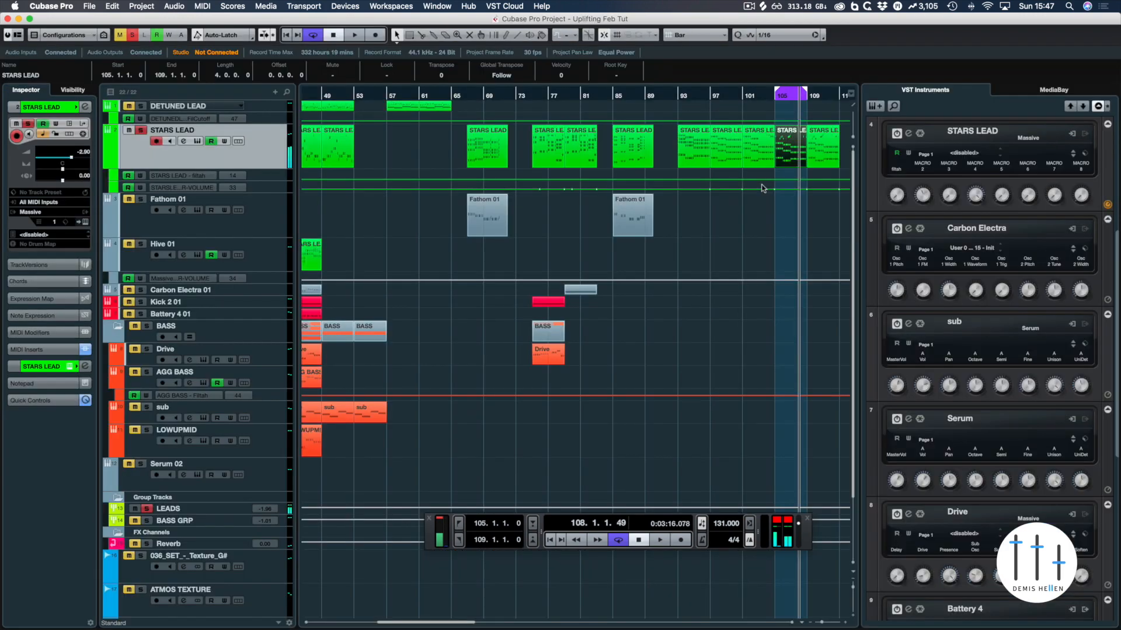
pyautogui.click(828, 153)
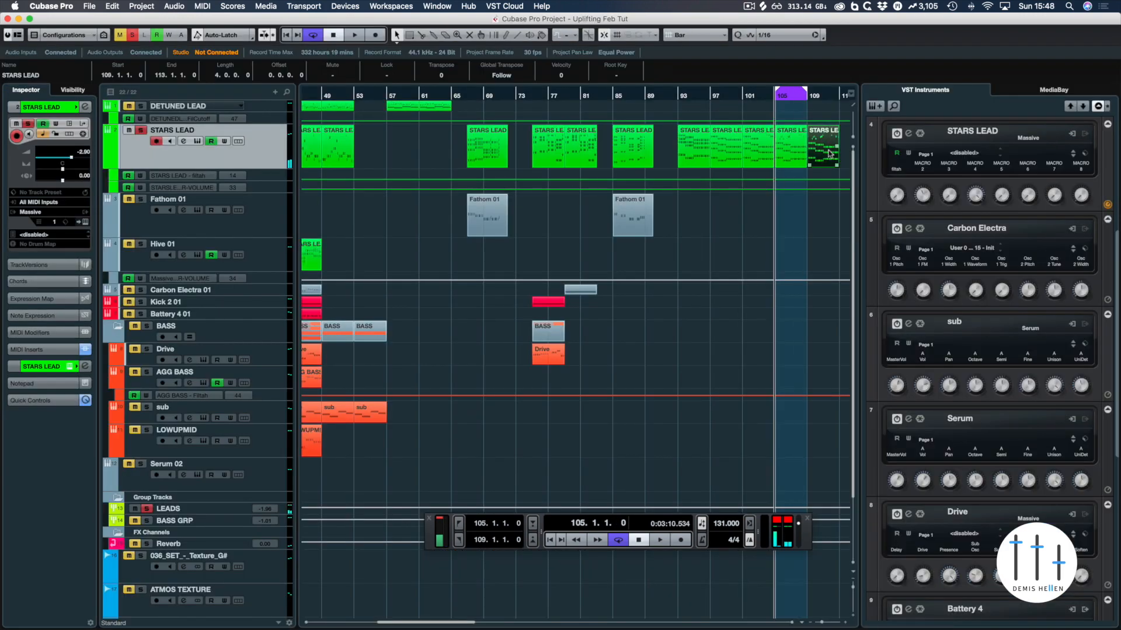
pyautogui.press('Return')
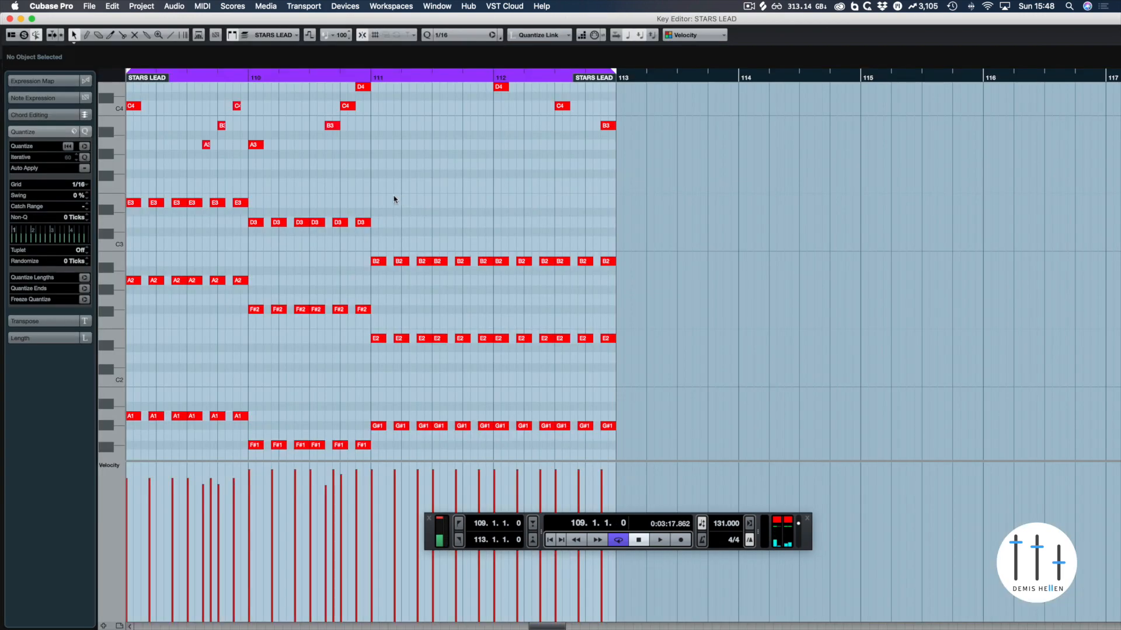
# - Delete the rising A3, B3, C4 run in bar 109 and the B3, C4, D4 run in bar 110
pyautogui.moveTo(236, 103); pyautogui.dragTo(200, 156)
pyautogui.press('Delete')
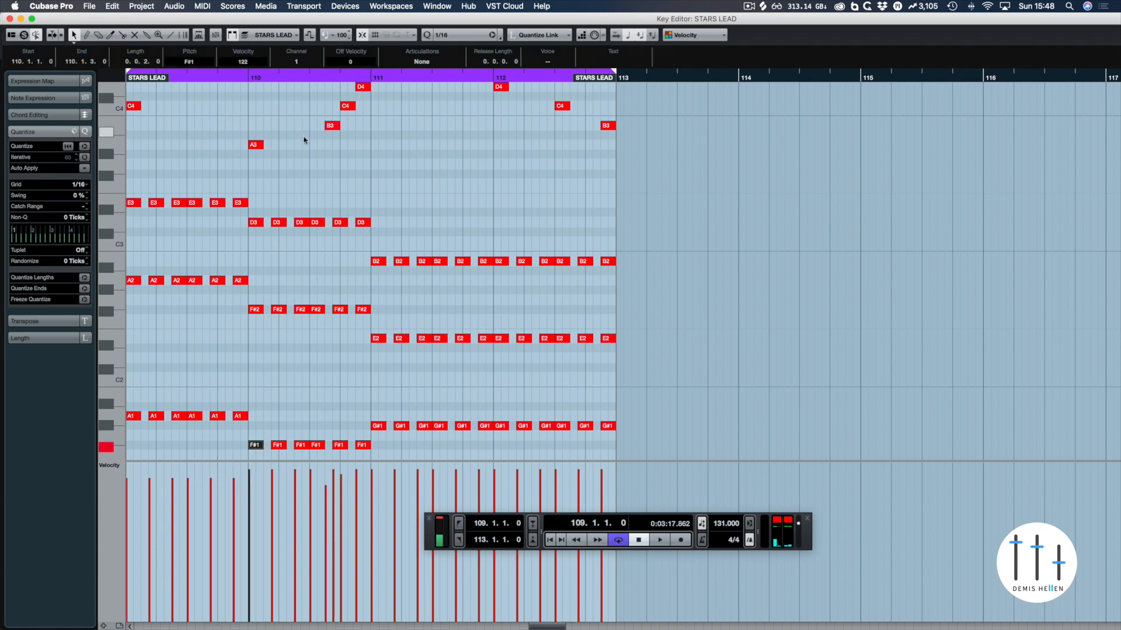
pyautogui.moveTo(306, 138); pyautogui.dragTo(359, 188)
pyautogui.press('Delete')
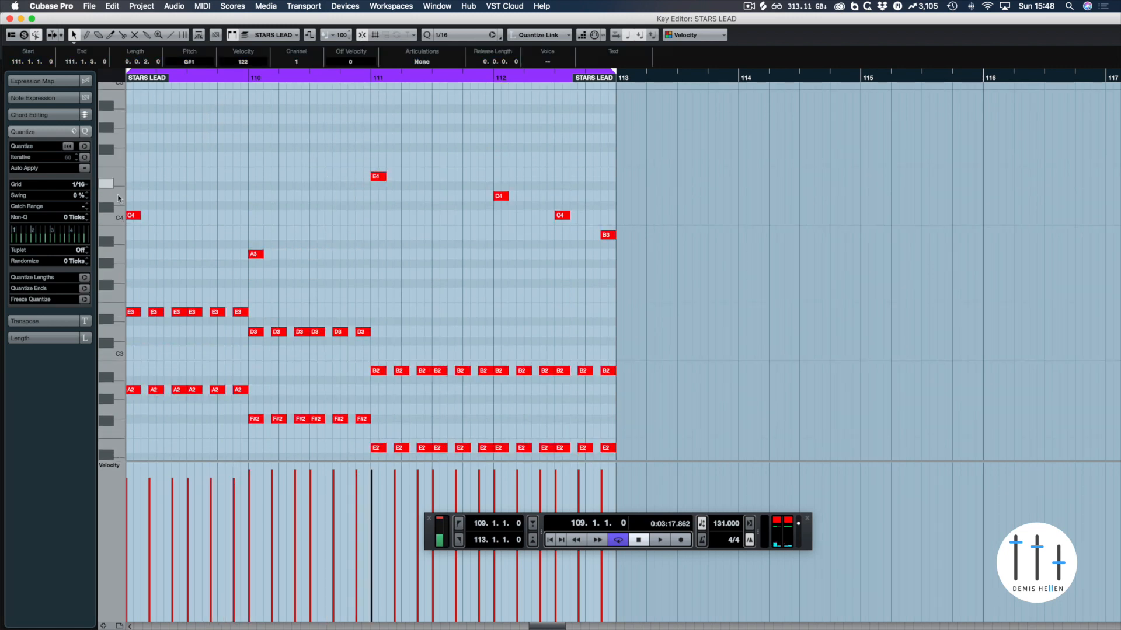
# - Replace the C4 in bar 109 with four offbeat C4 notes and the A3 in bar 110 with a copy lowered to A3
pyautogui.moveTo(137, 216); pyautogui.dragTo(243, 220)
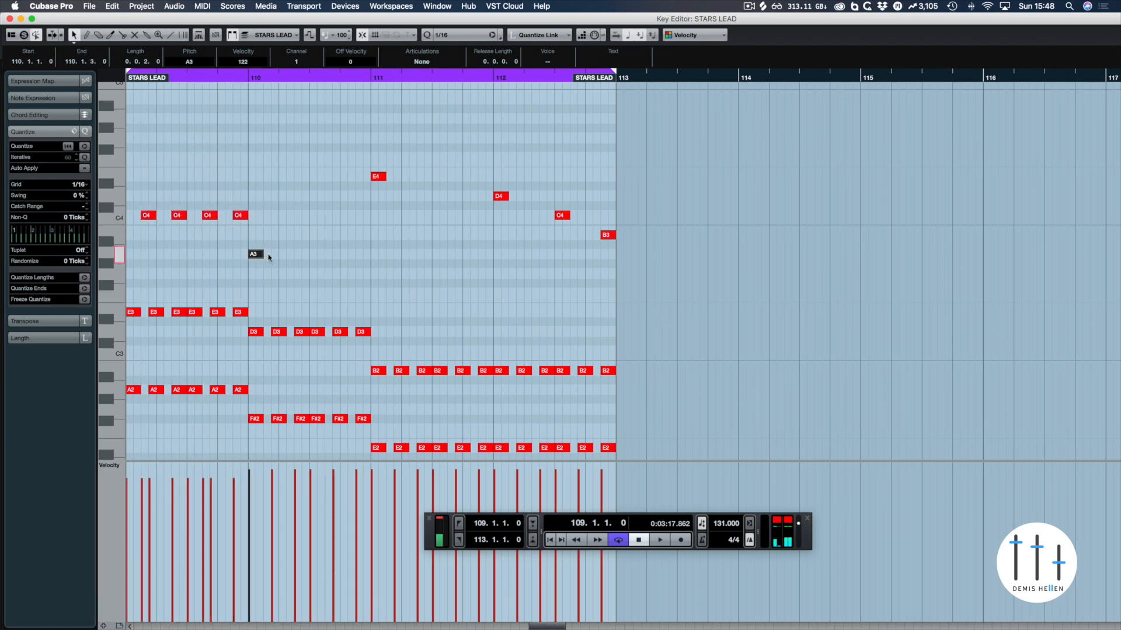
pyautogui.moveTo(268, 258)
pyautogui.mouseDown()
pyautogui.moveTo(299, 256)
pyautogui.moveTo(262, 267)
pyautogui.mouseUp()
pyautogui.press('super+z')
pyautogui.press('Delete')
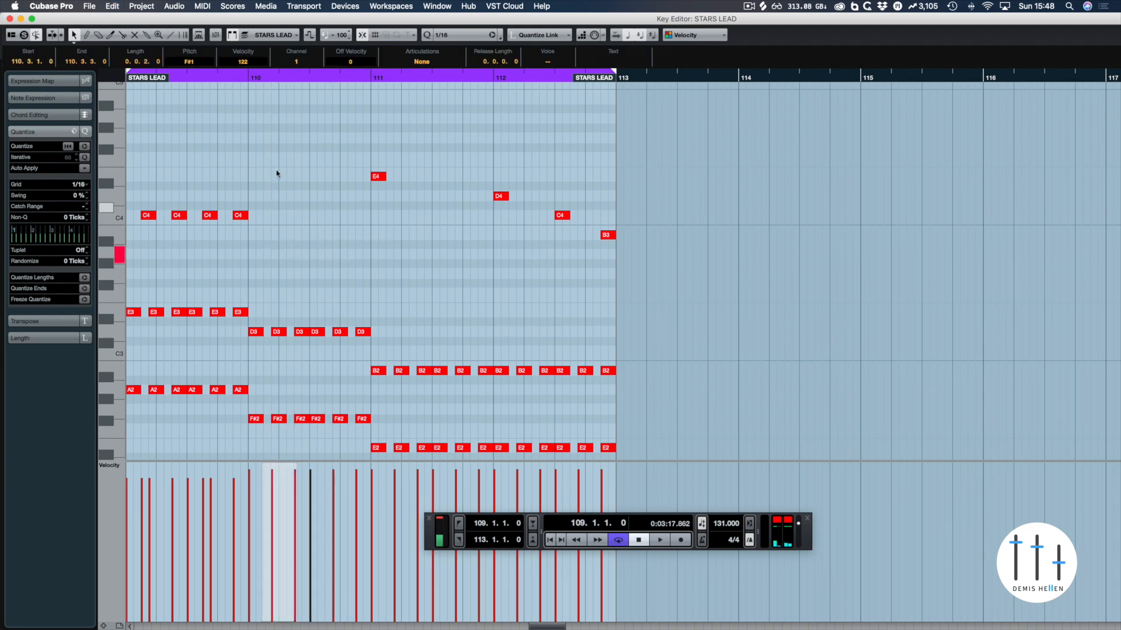
pyautogui.moveTo(280, 167); pyautogui.dragTo(140, 223)
pyautogui.moveTo(150, 217); pyautogui.dragTo(275, 260)
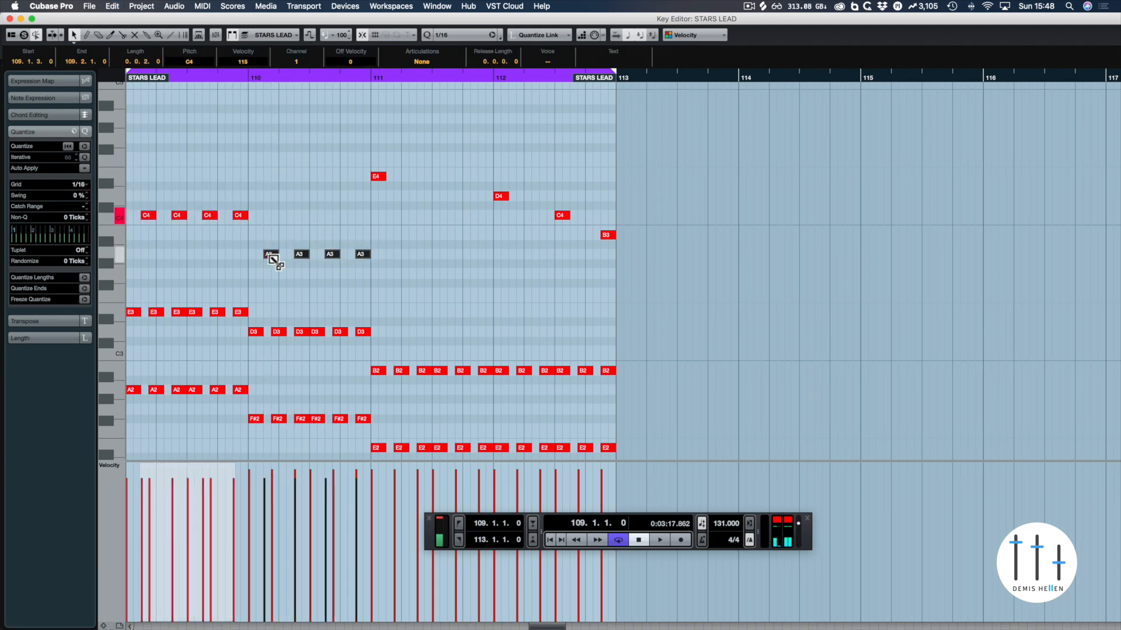
# - Complete four offbeat E4 notes in bar 111, rework bar 112 into two offbeat D4 notes and a C4, and play the loop
pyautogui.moveTo(410, 184); pyautogui.dragTo(394, 173)
pyautogui.click(376, 177)
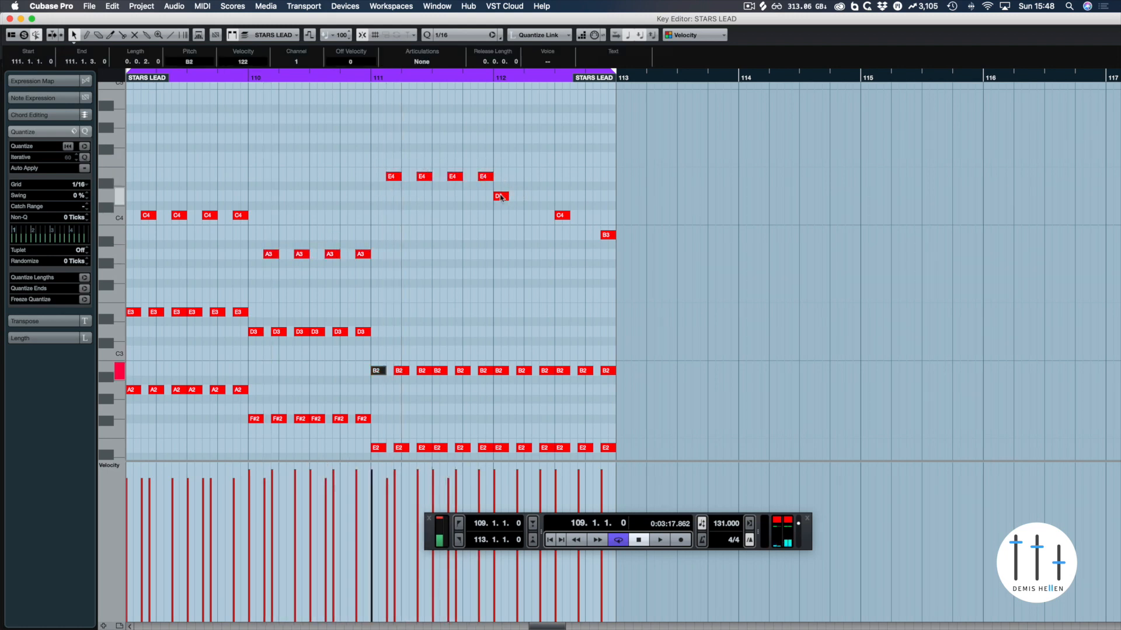
pyautogui.moveTo(505, 197); pyautogui.dragTo(577, 214)
pyautogui.click(575, 182)
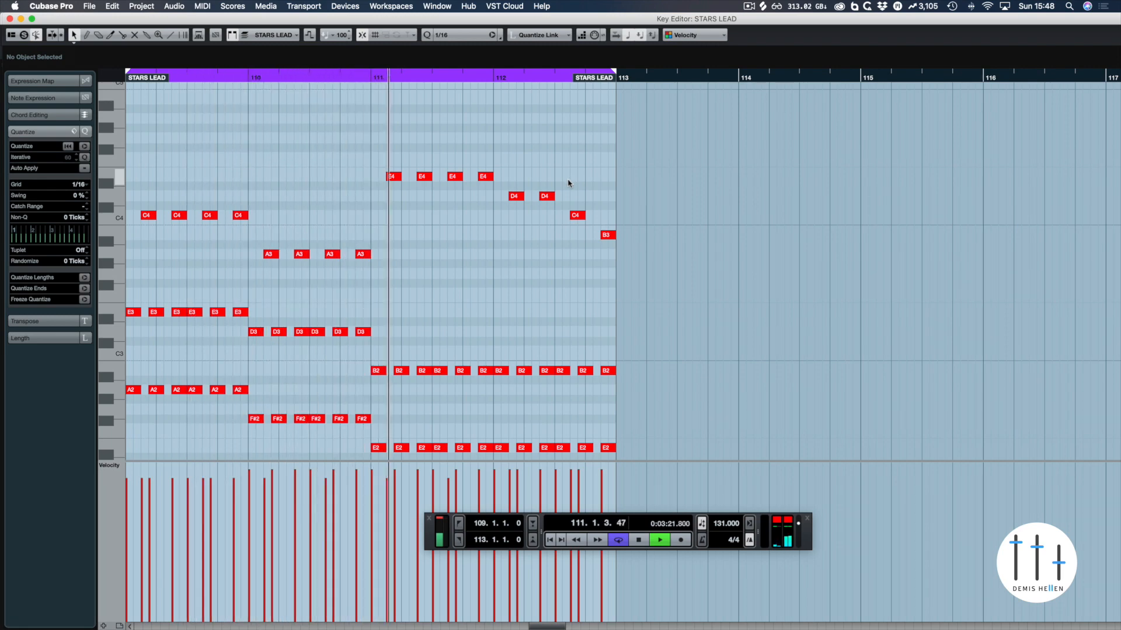
# - Duplicate the STARS LEAD part from bar 109 to bar 113 and open the looped copy in the Key Editor
pyautogui.press('Return')
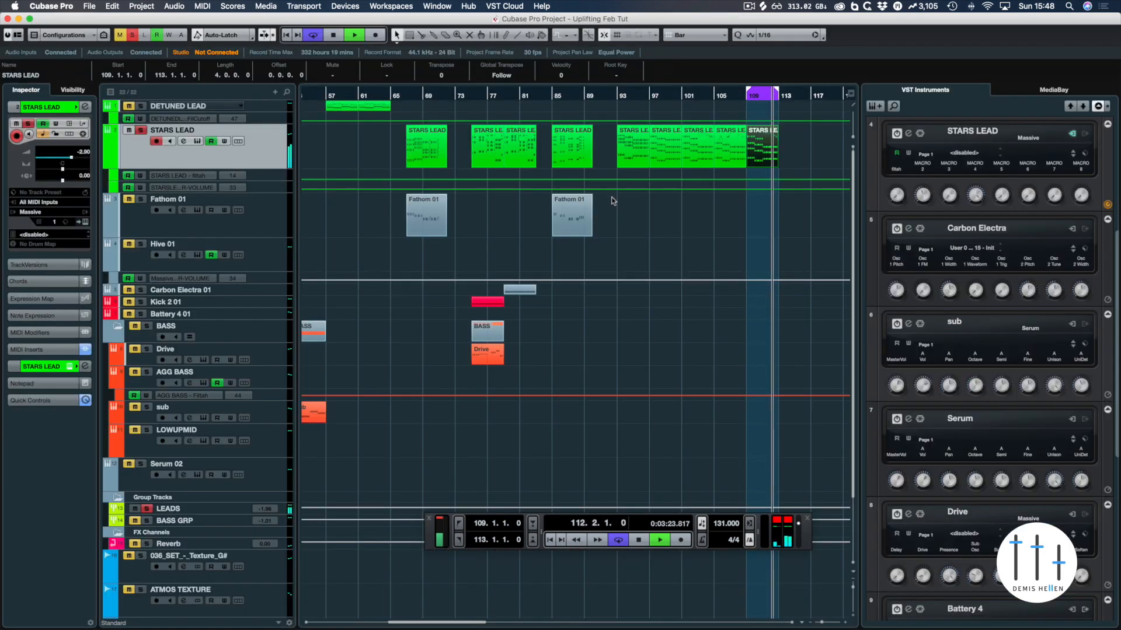
pyautogui.hotkey('ctrl', 'd')
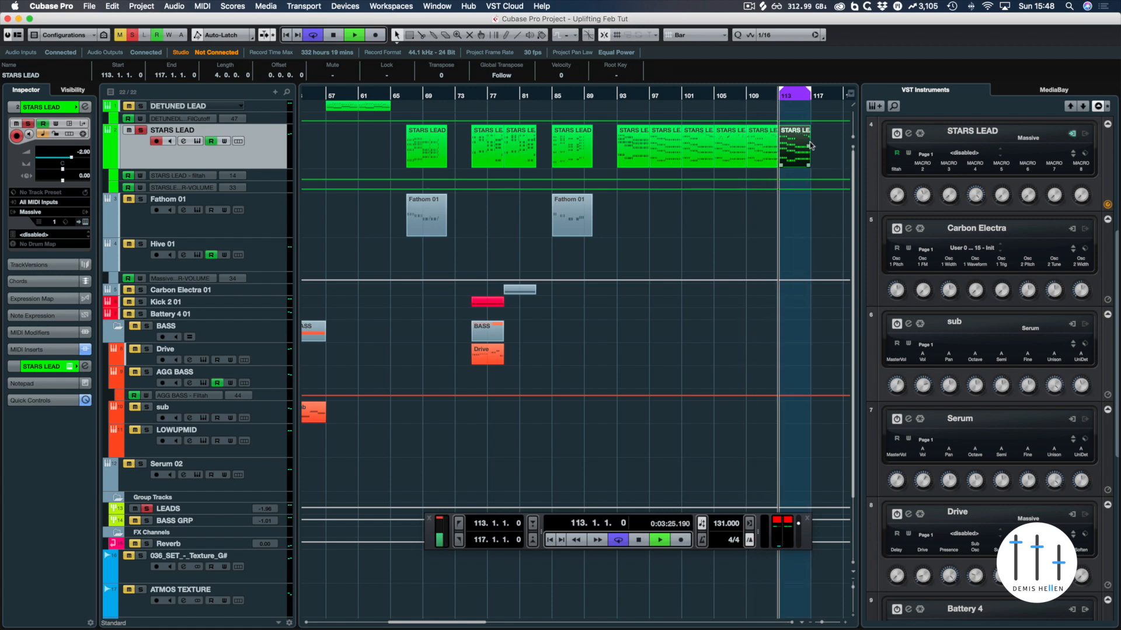
pyautogui.press('space')
pyautogui.press('Return')
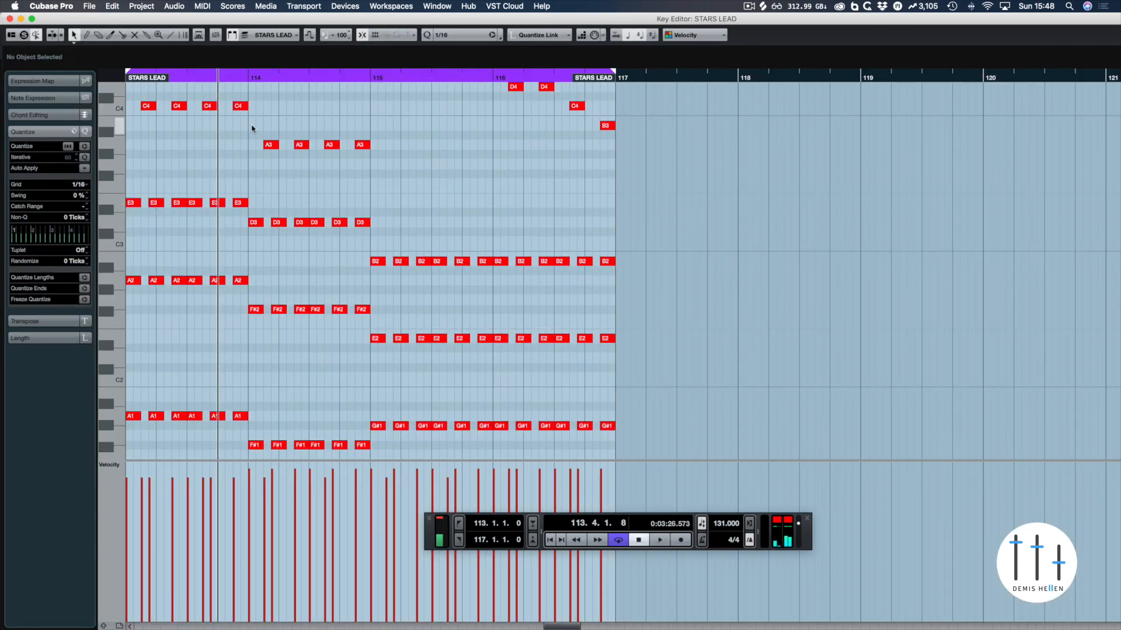
# - Raise the last two C4 notes in bar 113 and the last two A3 notes in bar 114 to D4
pyautogui.scroll(5, 256, 268)
pyautogui.moveTo(255, 267); pyautogui.dragTo(210, 299)
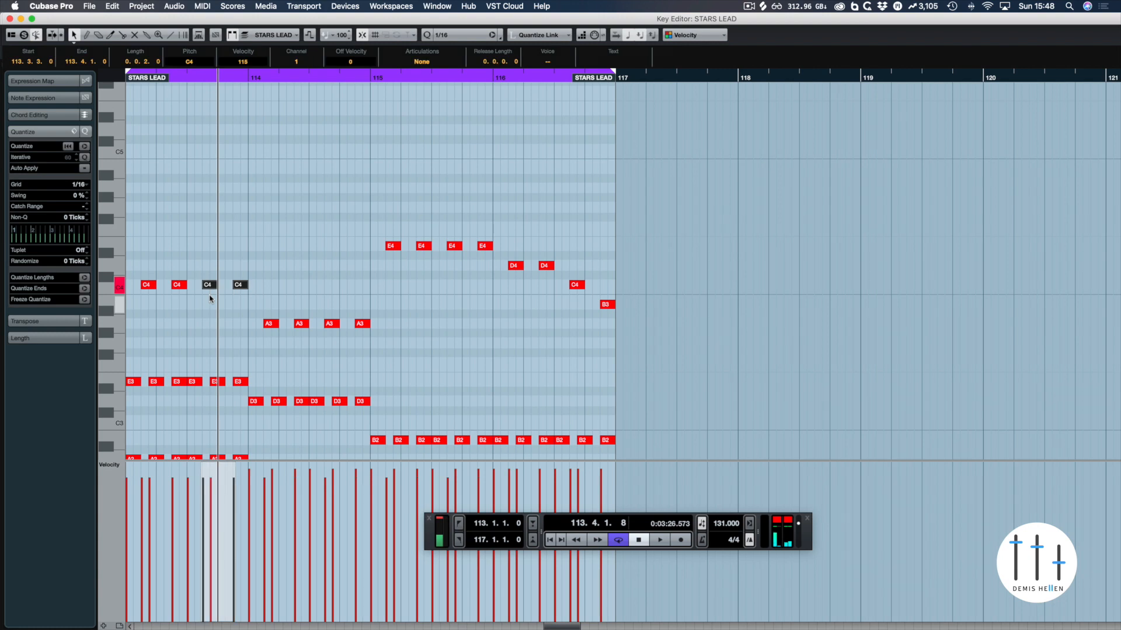
pyautogui.moveTo(421, 305); pyautogui.dragTo(322, 345)
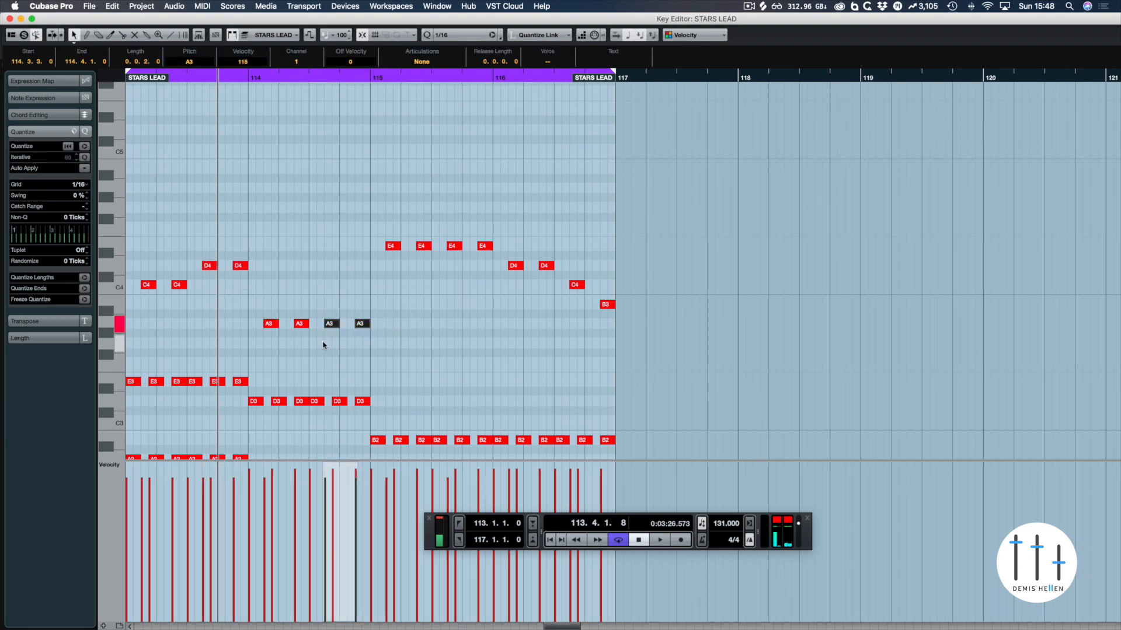
pyautogui.press('space')
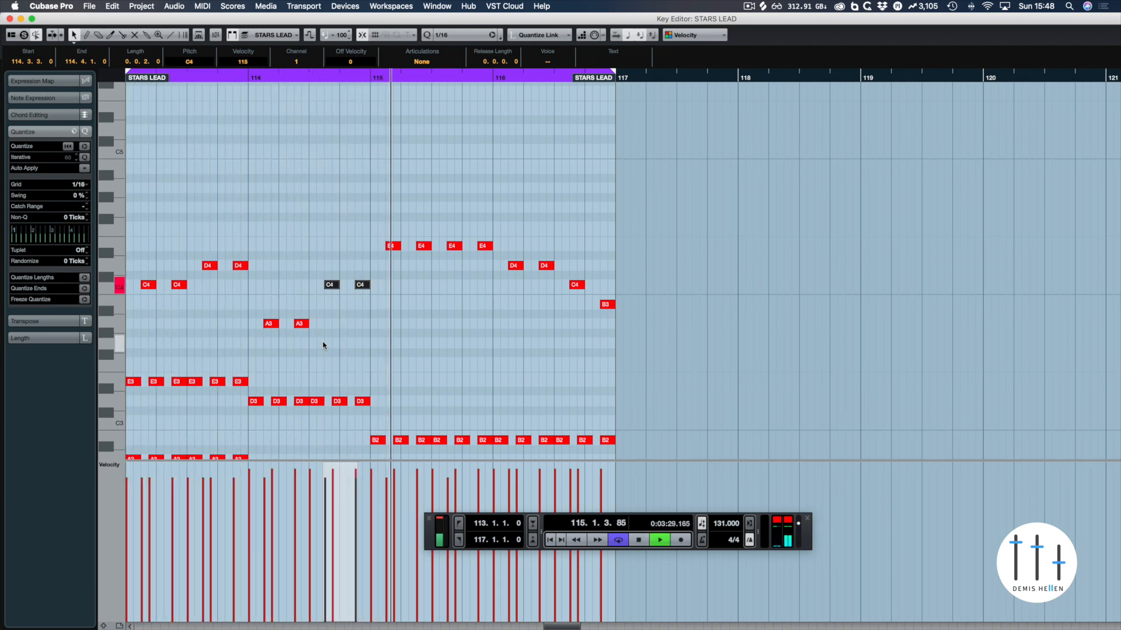
pyautogui.press('space')
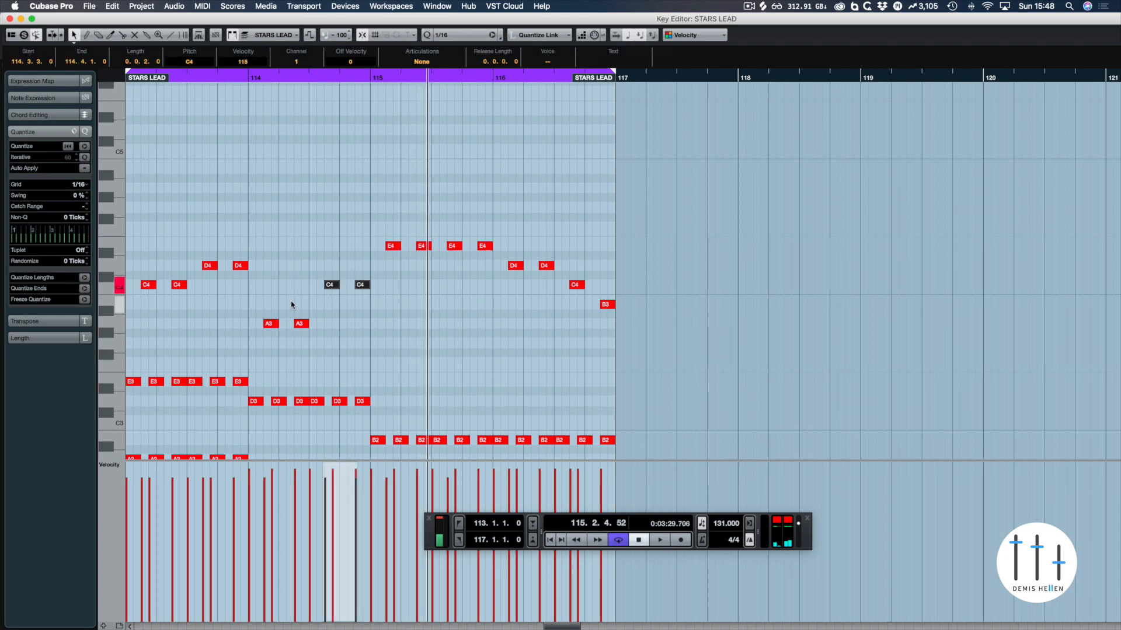
pyautogui.press('Up')
pyautogui.press('Up')
# - Try lowering the last two E4 notes in bar 115 to C4 with the loop playing, and return them to E4
pyautogui.moveTo(442, 221); pyautogui.dragTo(509, 278)
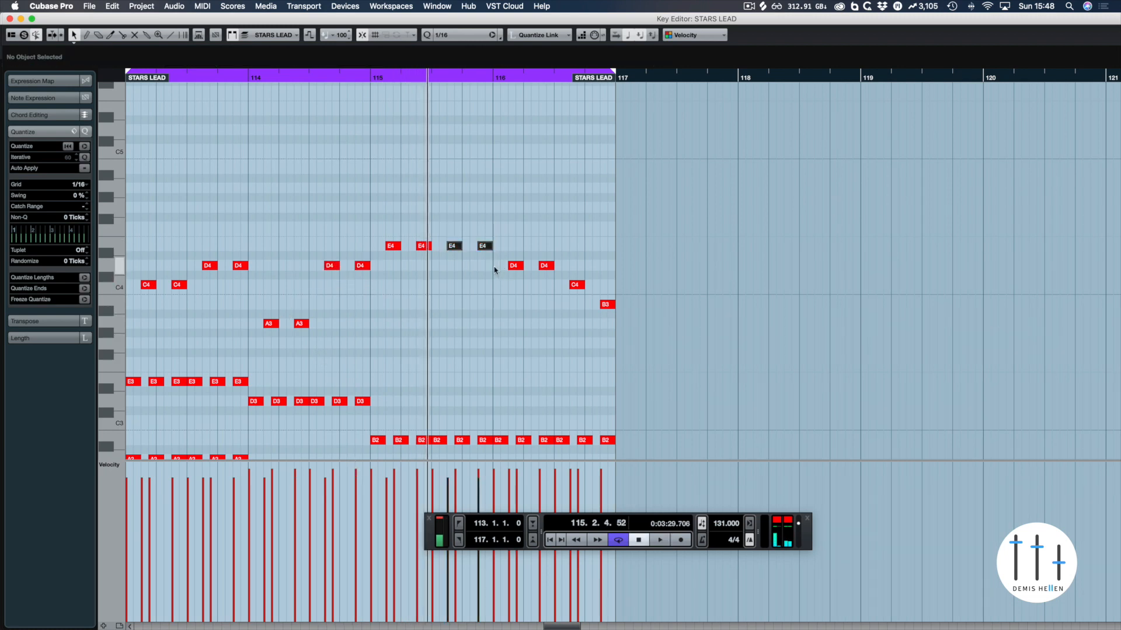
pyautogui.press('Down')
pyautogui.press('Down')
pyautogui.press('Down')
pyautogui.press('Down')
pyautogui.press('space')
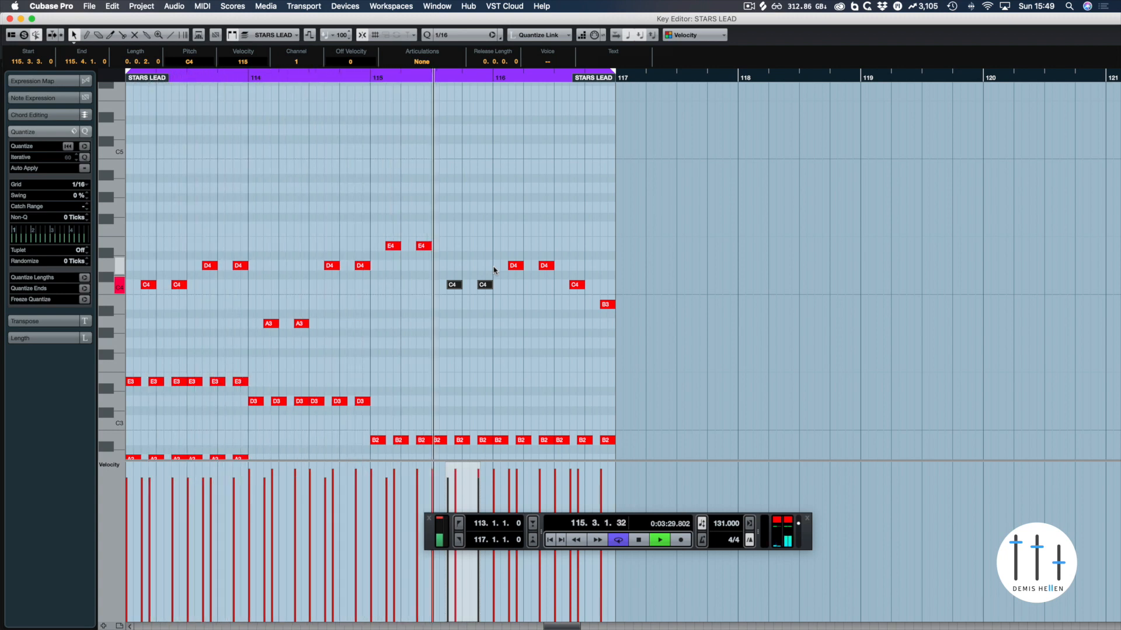
pyautogui.press('space')
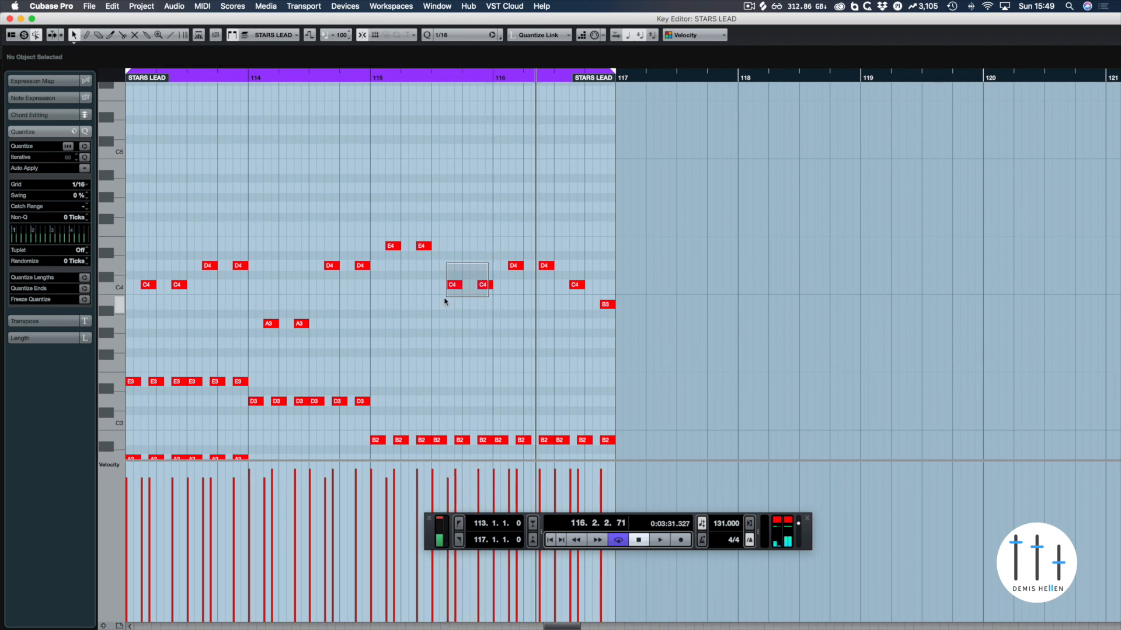
pyautogui.press('Up')
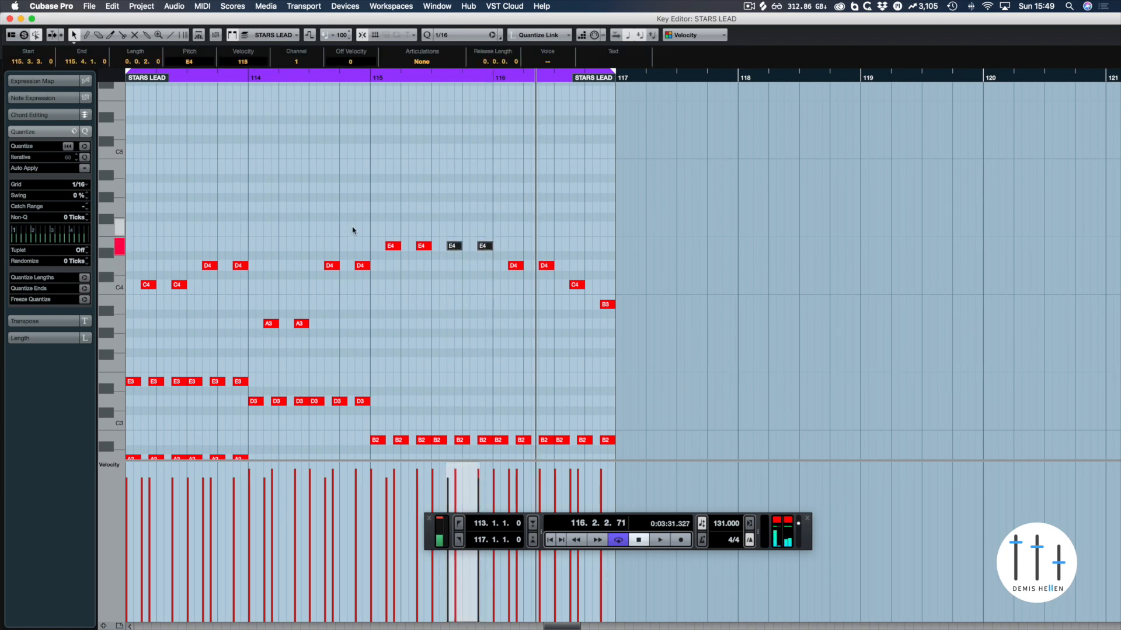
# - Lower the last two D4 notes in bar 114 to B3, play back the loop and close the Key Editor
pyautogui.moveTo(360, 239); pyautogui.dragTo(321, 293)
pyautogui.press('Down')
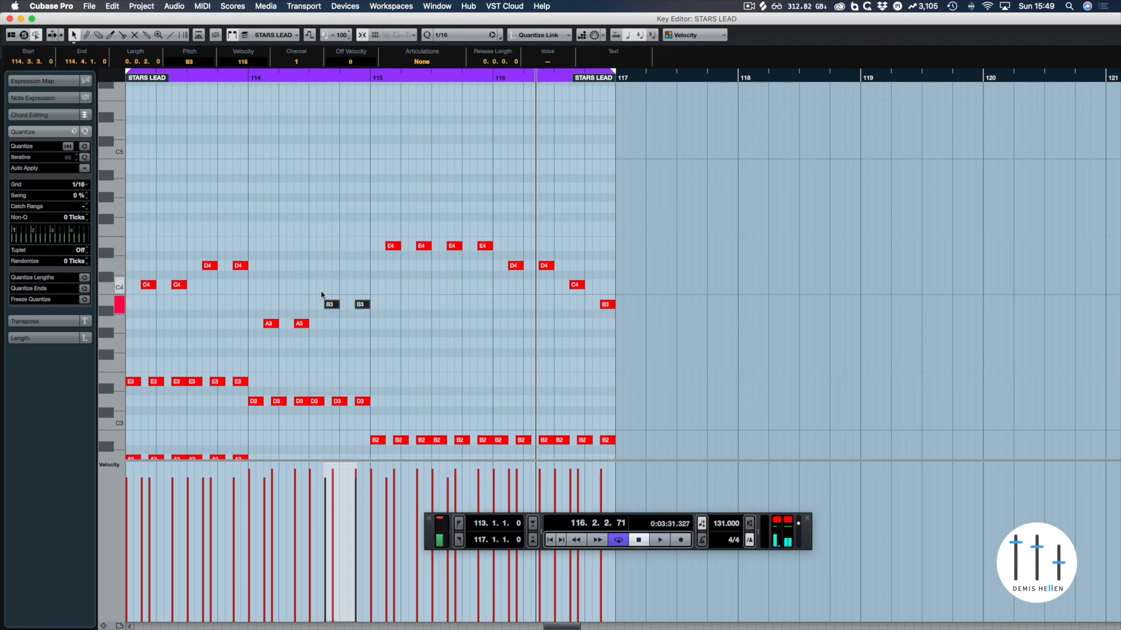
pyautogui.press('space')
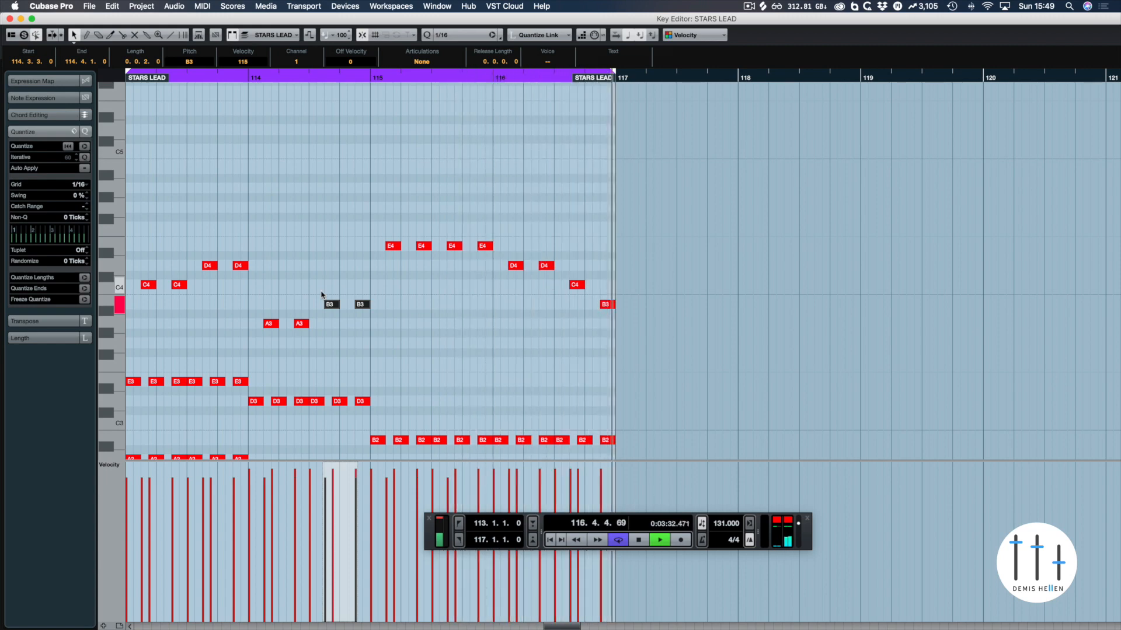
pyautogui.press('Return')
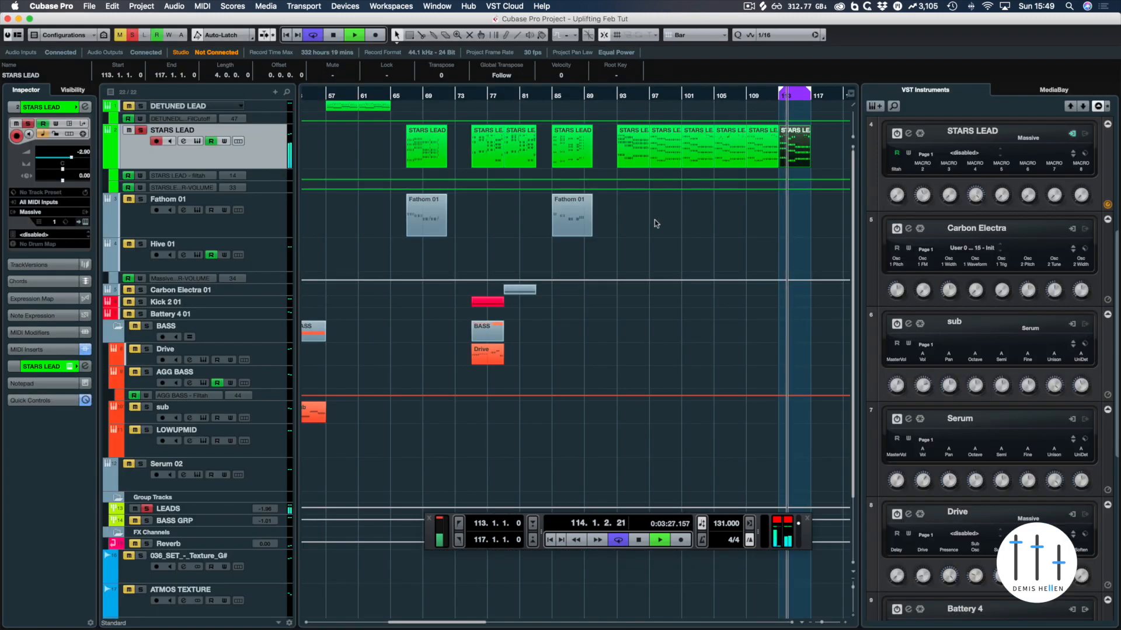
# - Set the loop range to the first STARS LEAD part at bar 93 and play it back
pyautogui.click(798, 145)
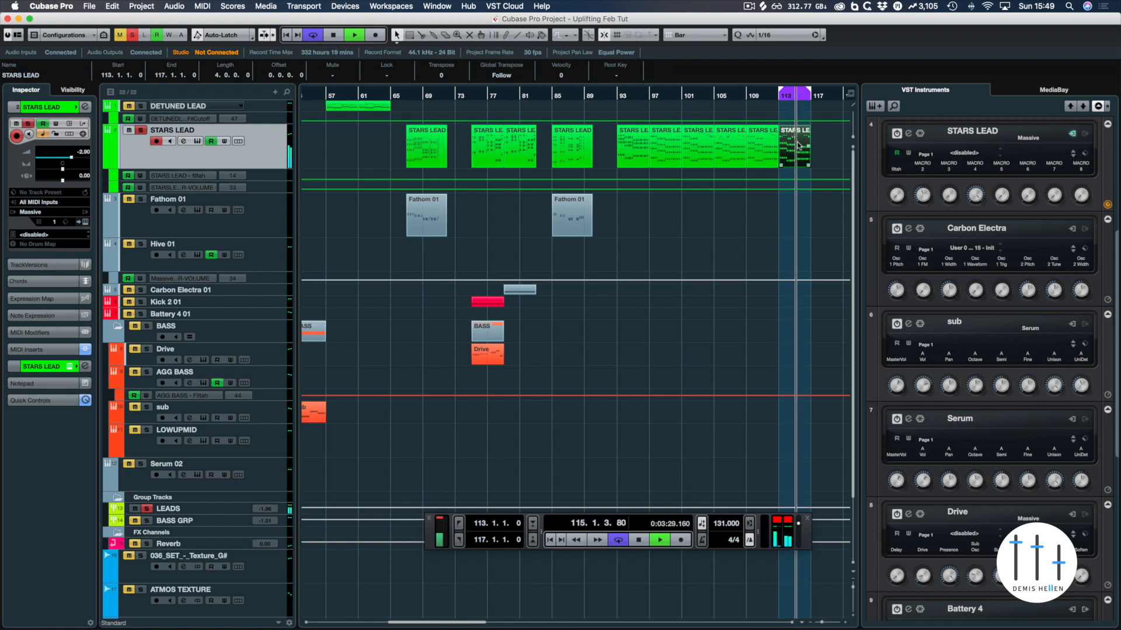
pyautogui.click(643, 141)
pyautogui.press('space')
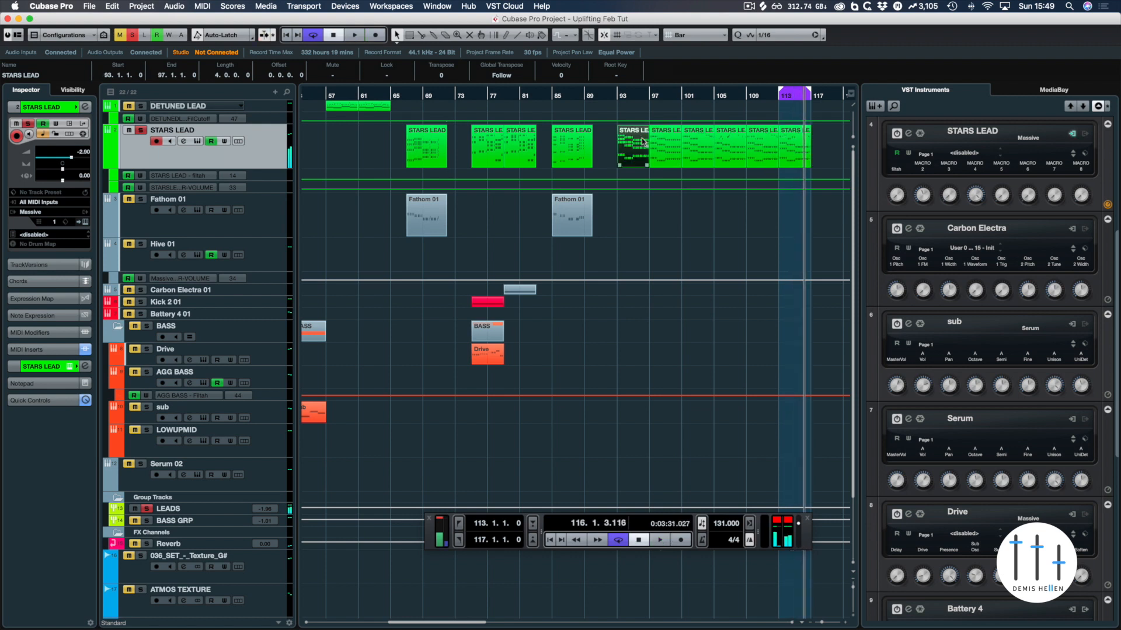
pyautogui.press('p')
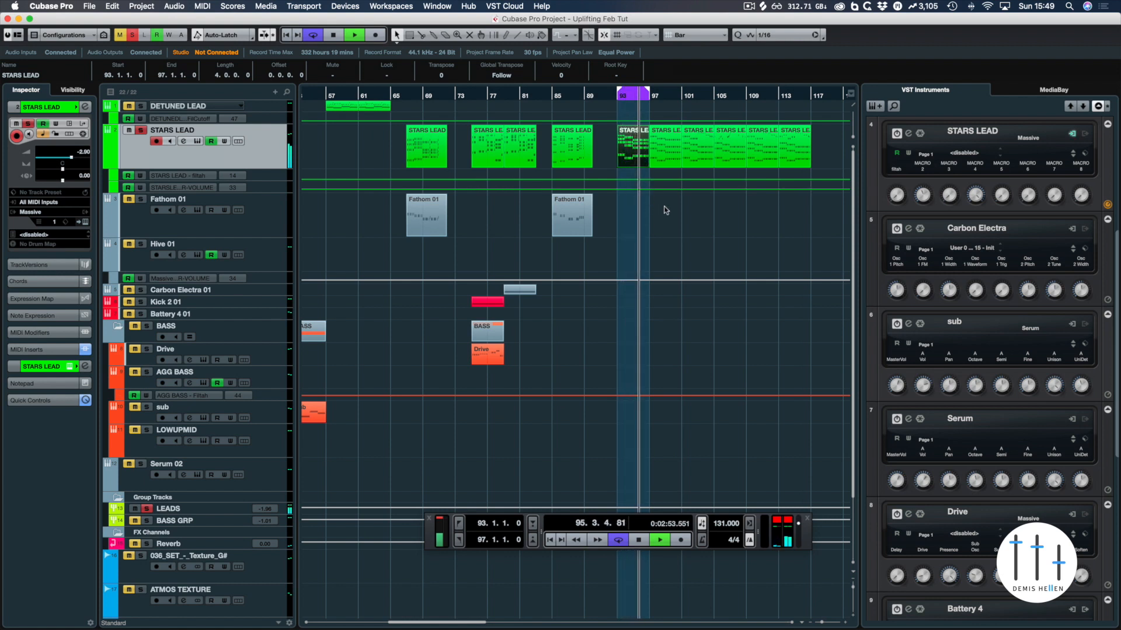
pyautogui.press('space')
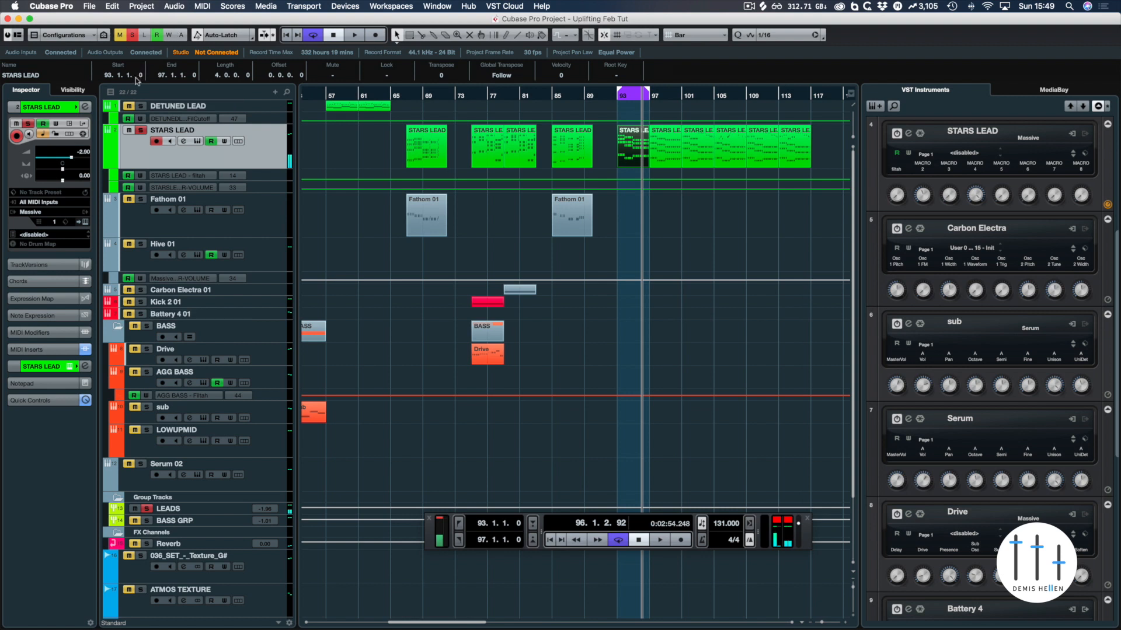
# - Deactivate solo on all tracks and select the Drive track in the BASS folder
pyautogui.click(132, 35)
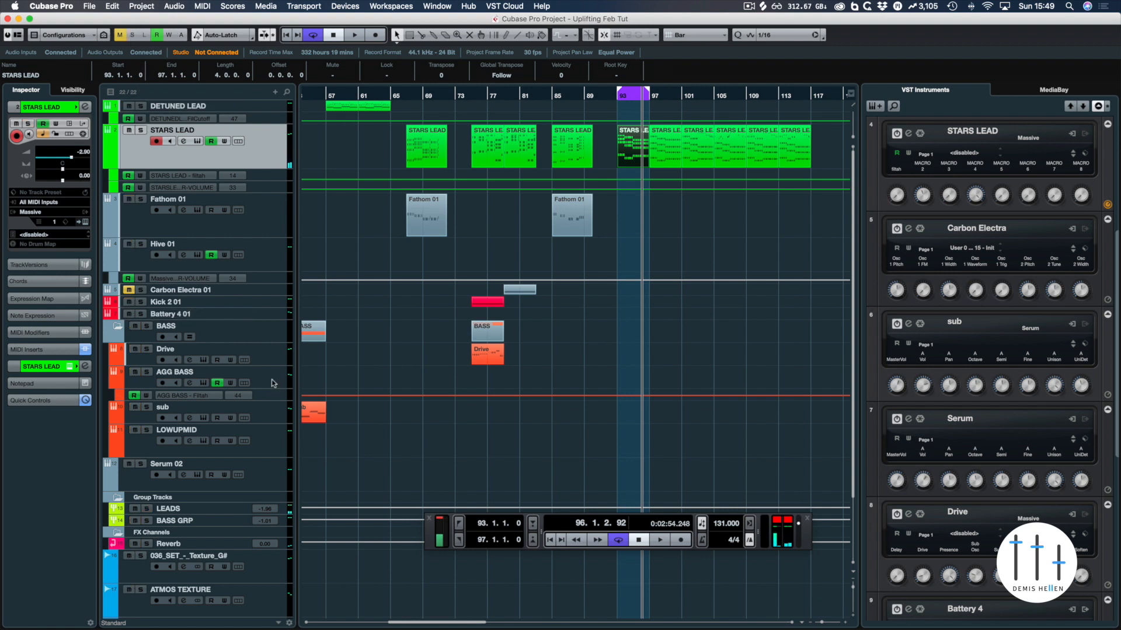
pyautogui.click(272, 332)
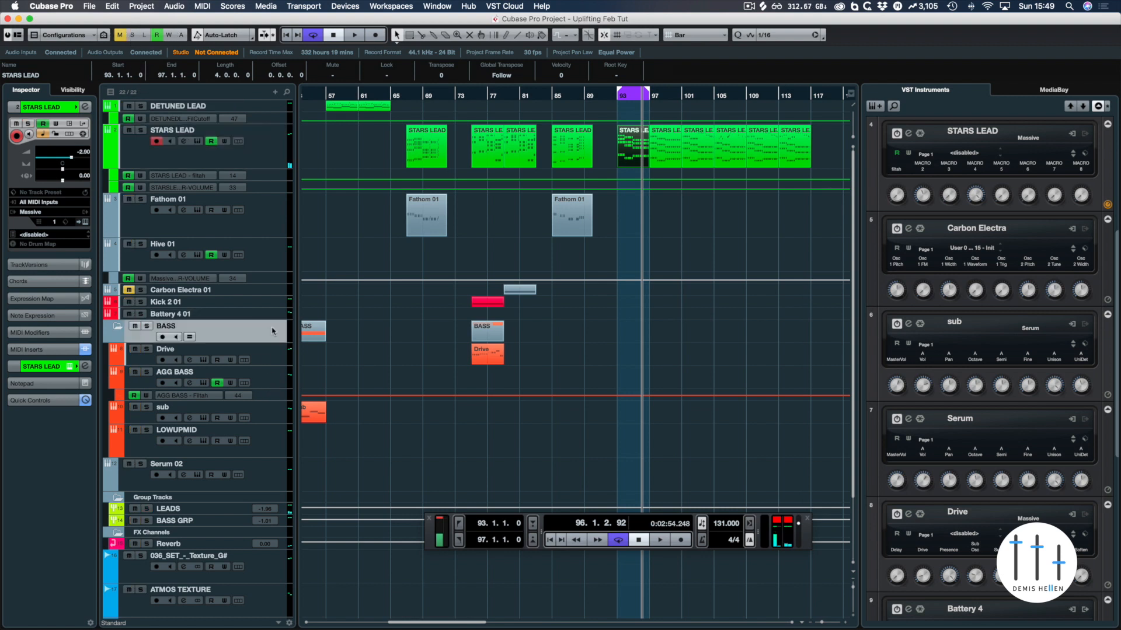
pyautogui.click(270, 359)
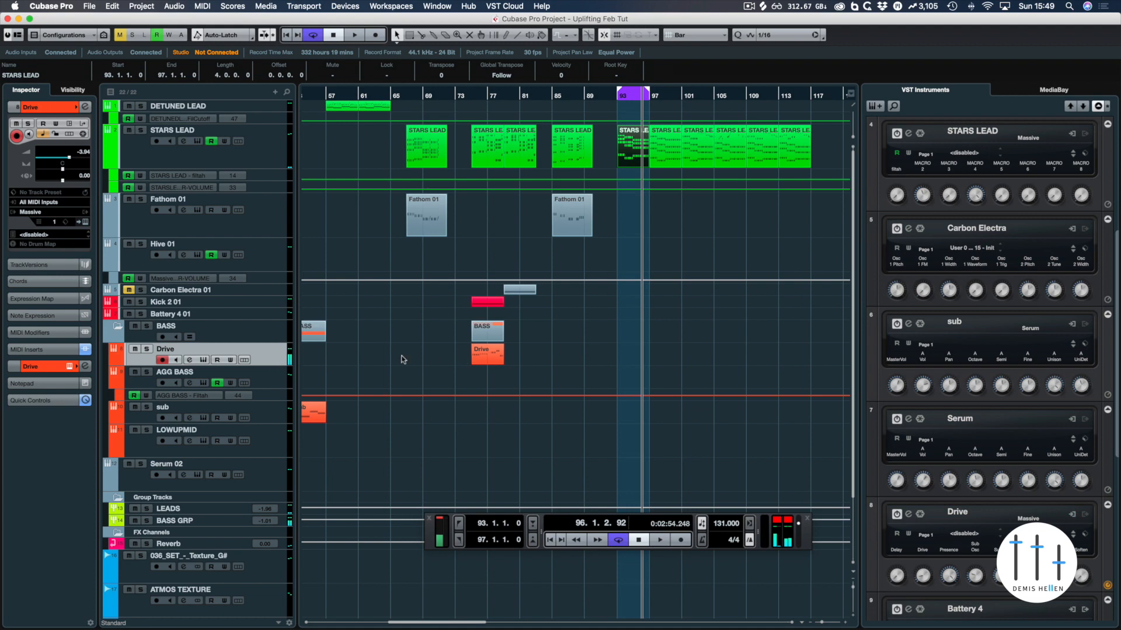
# - Copy the Drive part from bar 45 to bar 93 beneath the looped STARS LEAD part
pyautogui.hscroll(-5, 403, 359)
pyautogui.press('z')
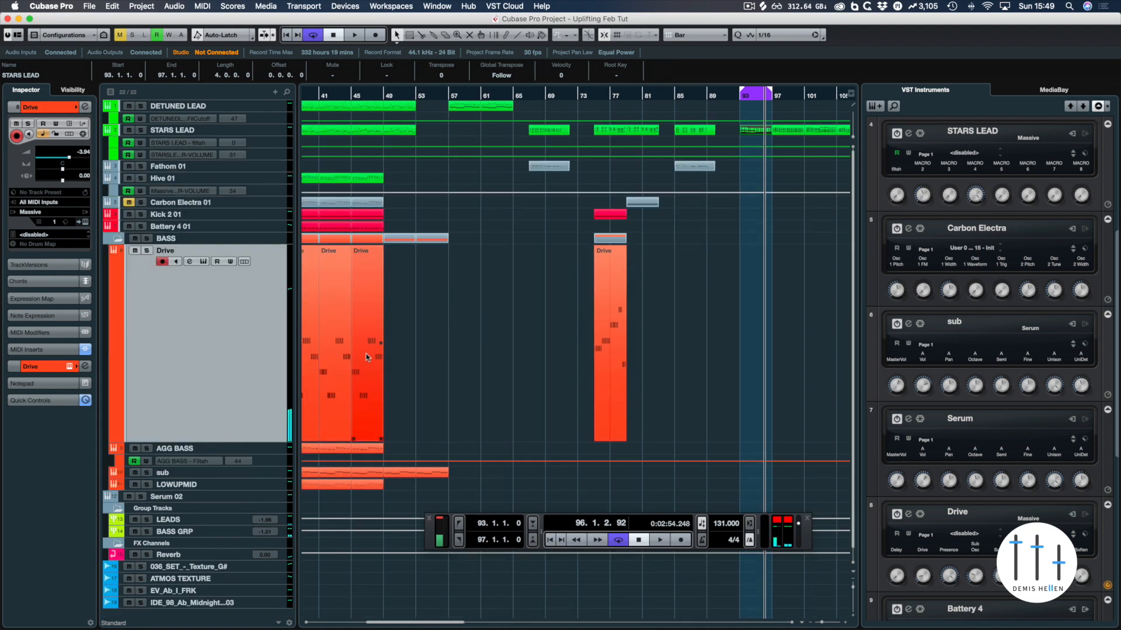
pyautogui.press('z')
pyautogui.press('z')
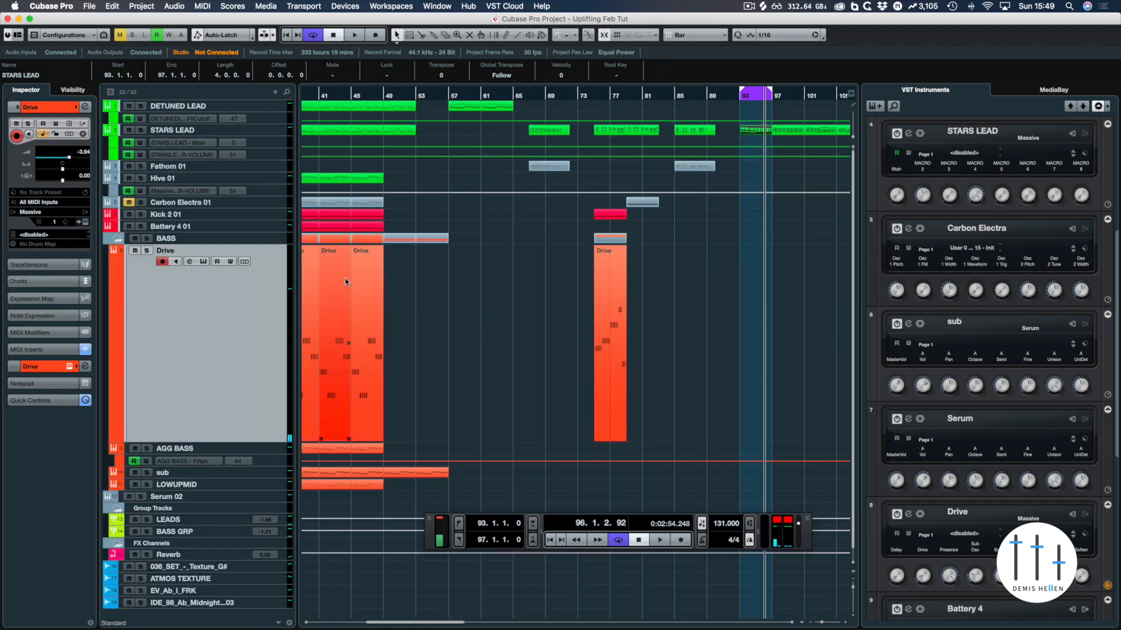
pyautogui.press('z')
pyautogui.moveTo(274, 256); pyautogui.dragTo(274, 292)
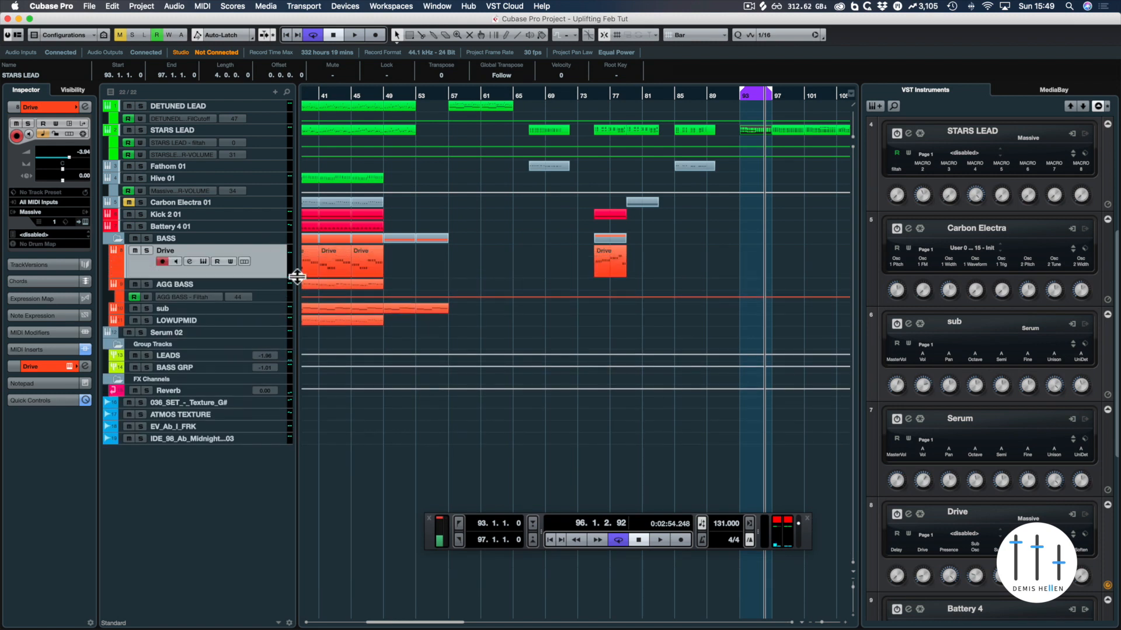
pyautogui.click(363, 260)
pyautogui.moveTo(362, 260); pyautogui.dragTo(750, 261)
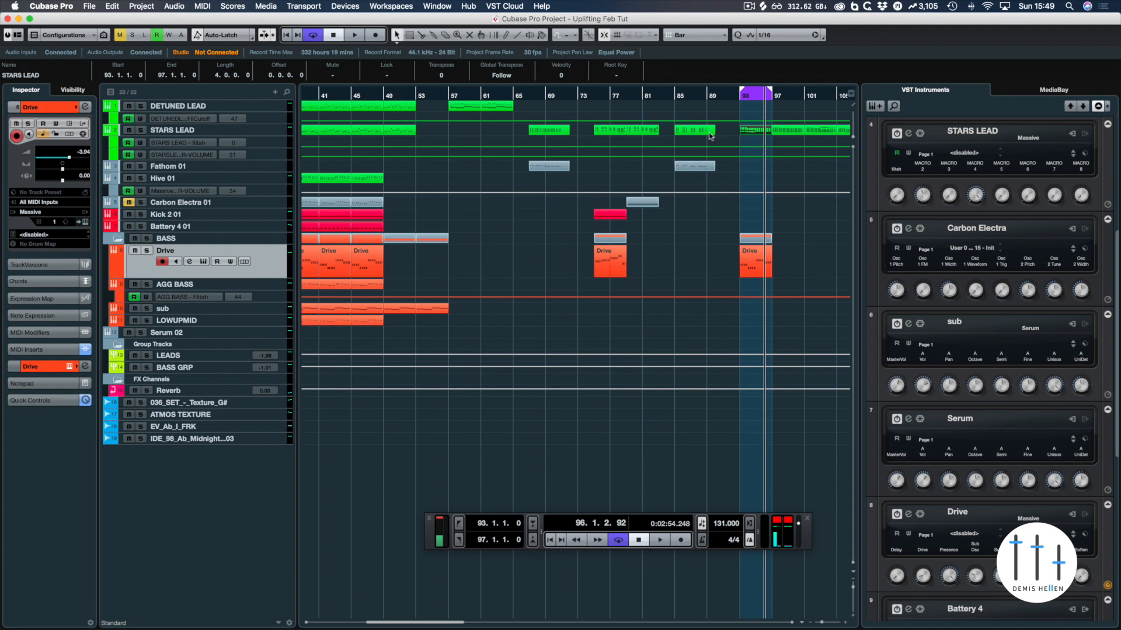
# - In the copied Drive part, raise the notes in bar 93 to A and those in bar 94 by a semitone, following the STARS LEAD chords
pyautogui.doubleClick(752, 130)
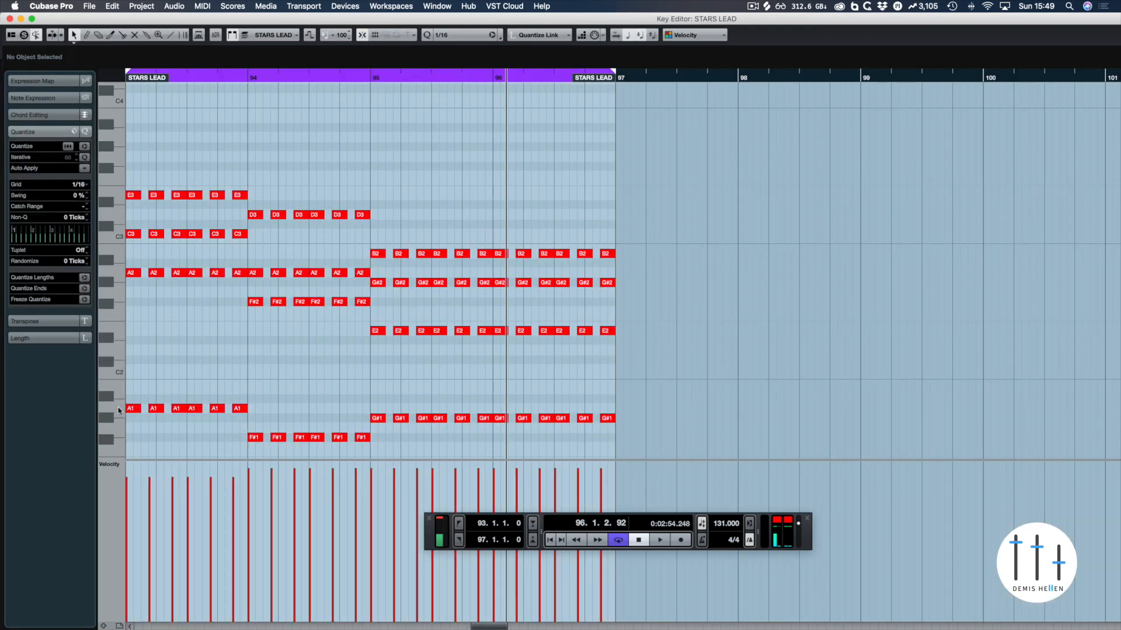
pyautogui.press('Escape')
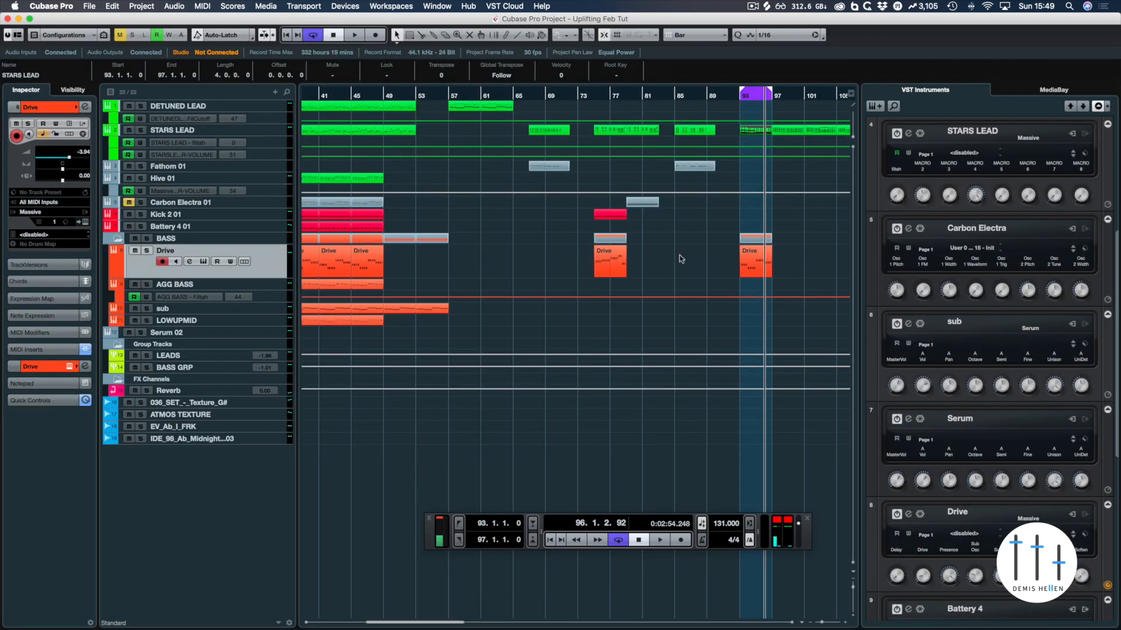
pyautogui.click(747, 261)
pyautogui.press('Return')
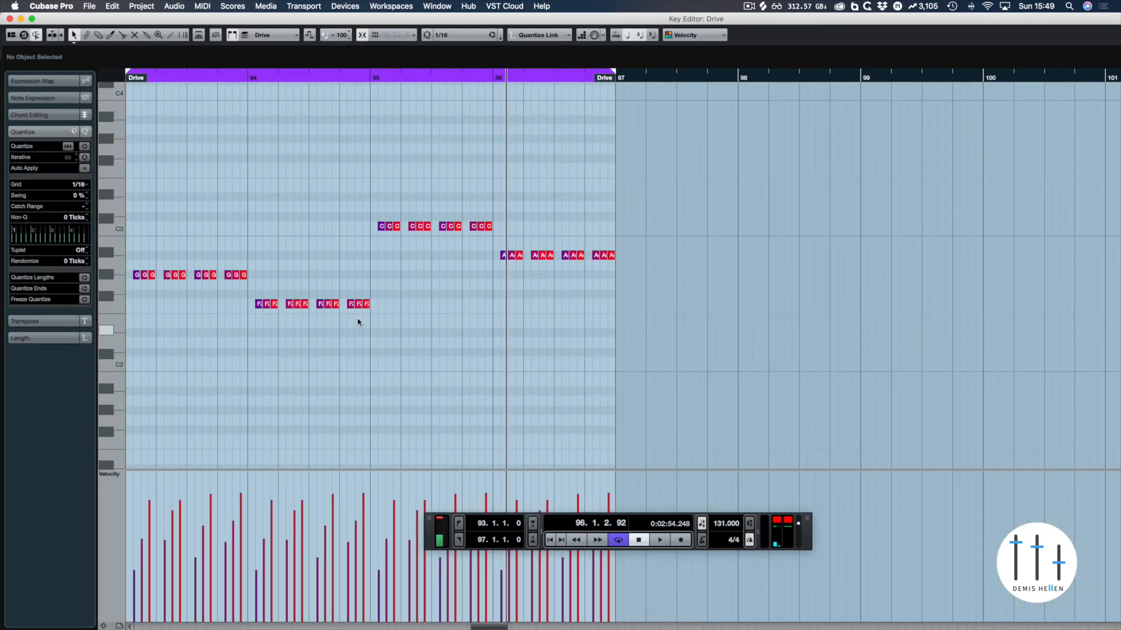
pyautogui.moveTo(289, 259); pyautogui.dragTo(136, 291)
pyautogui.moveTo(378, 293); pyautogui.dragTo(243, 325)
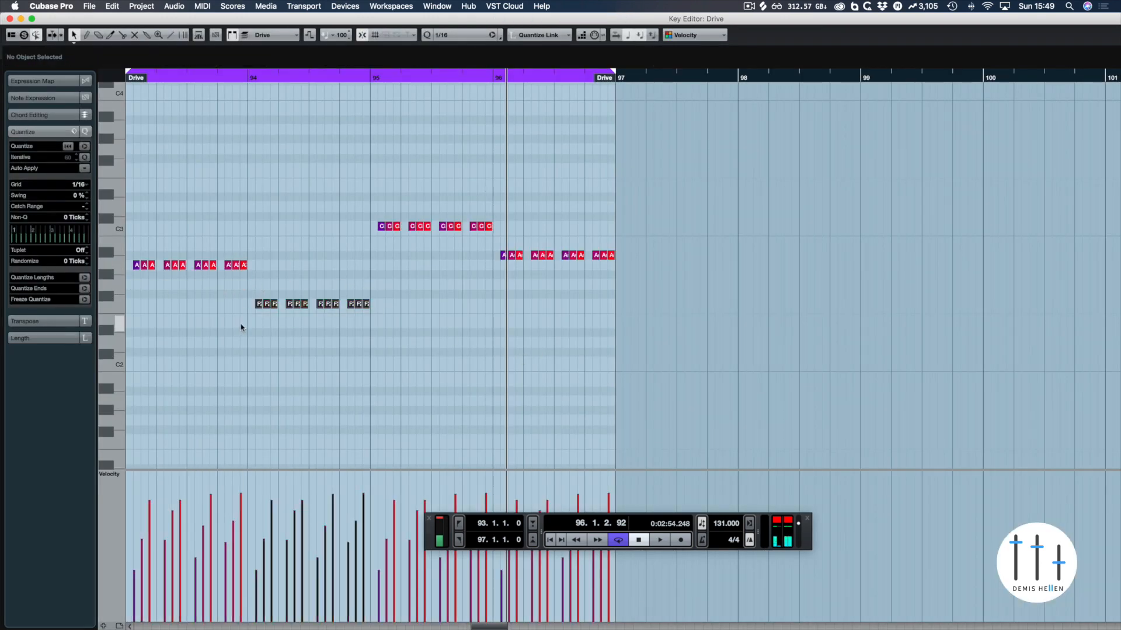
pyautogui.press('Up')
# - Transpose the Drive notes in bars 95 and 96 downwards, close the Key Editor and play back the loop
pyautogui.moveTo(350, 190); pyautogui.dragTo(633, 263)
pyautogui.press('Down')
pyautogui.press('Down')
pyautogui.press('Down')
pyautogui.press('Down')
pyautogui.press('Down')
pyautogui.press('Down')
pyautogui.press('Down')
pyautogui.press('Escape')
pyautogui.press('space')
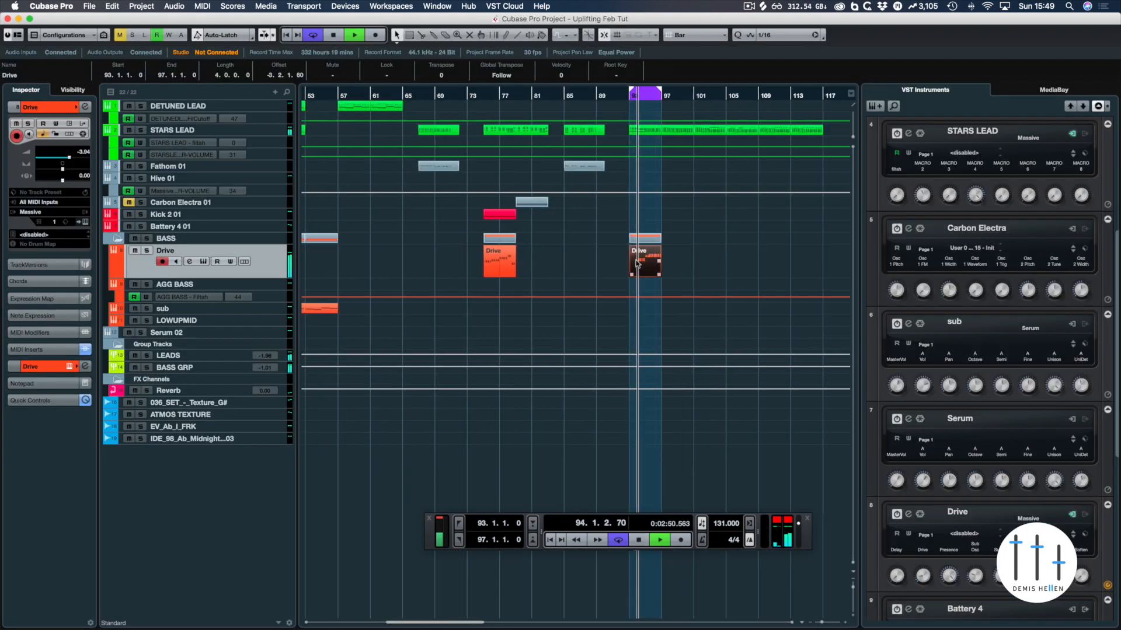
# - Open the STARS LEAD part at bar 93 in the Key Editor to check its chord notes, and stop playback
pyautogui.click(636, 264)
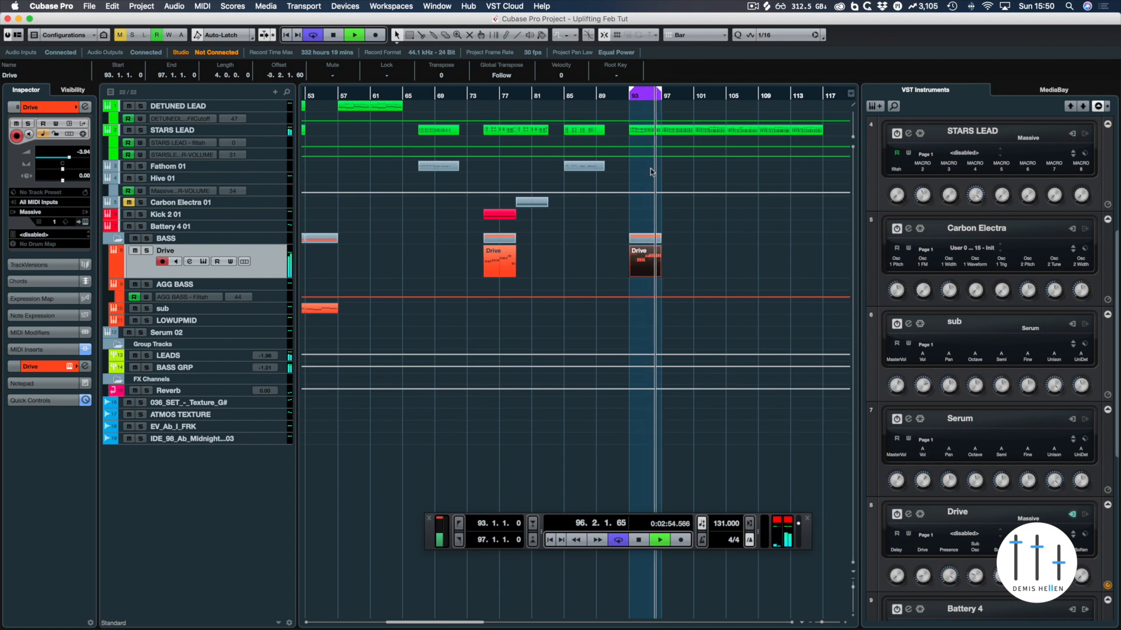
pyautogui.click(647, 131)
pyautogui.doubleClick(646, 132)
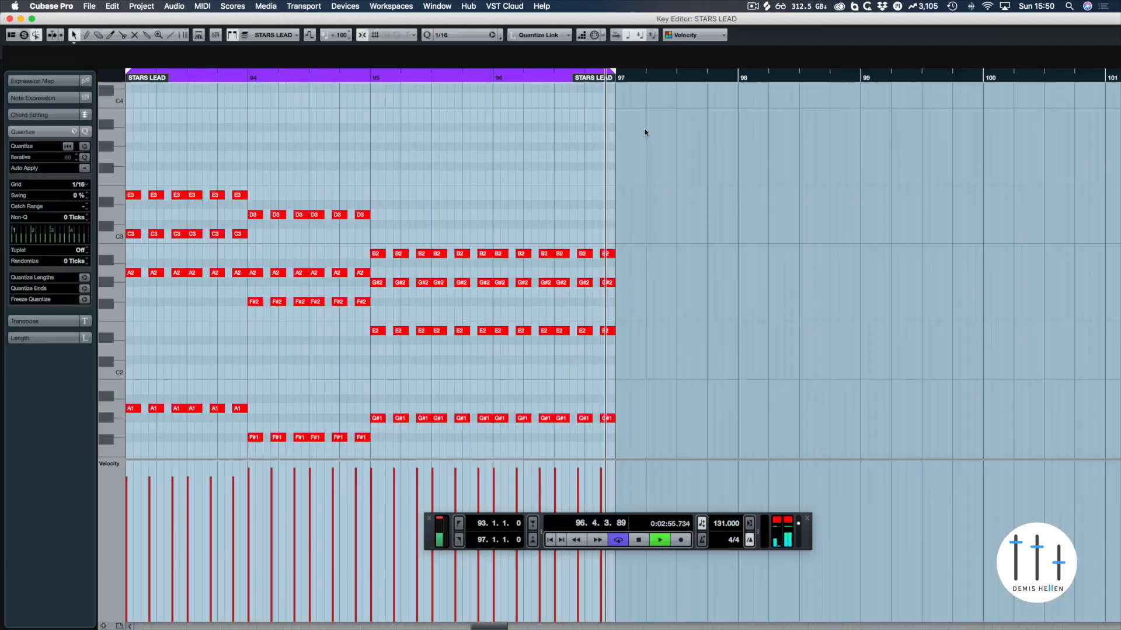
pyautogui.press('space')
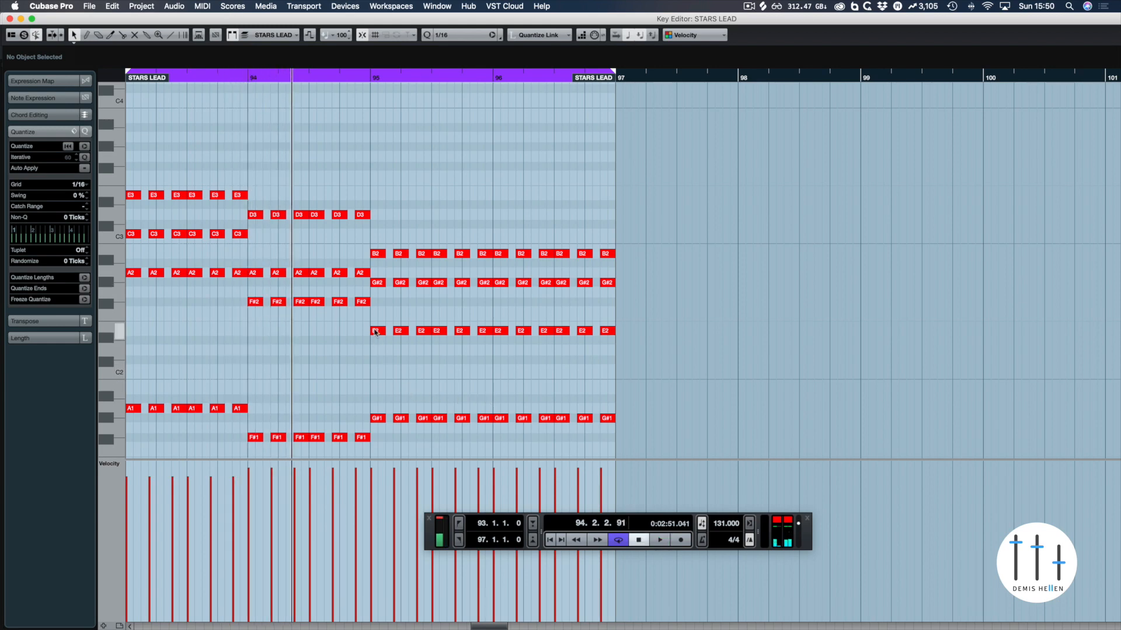
# - In the Drive part at bar 93, set the notes in bars 95 and 96 to E2 and audition the loop
pyautogui.press('Return')
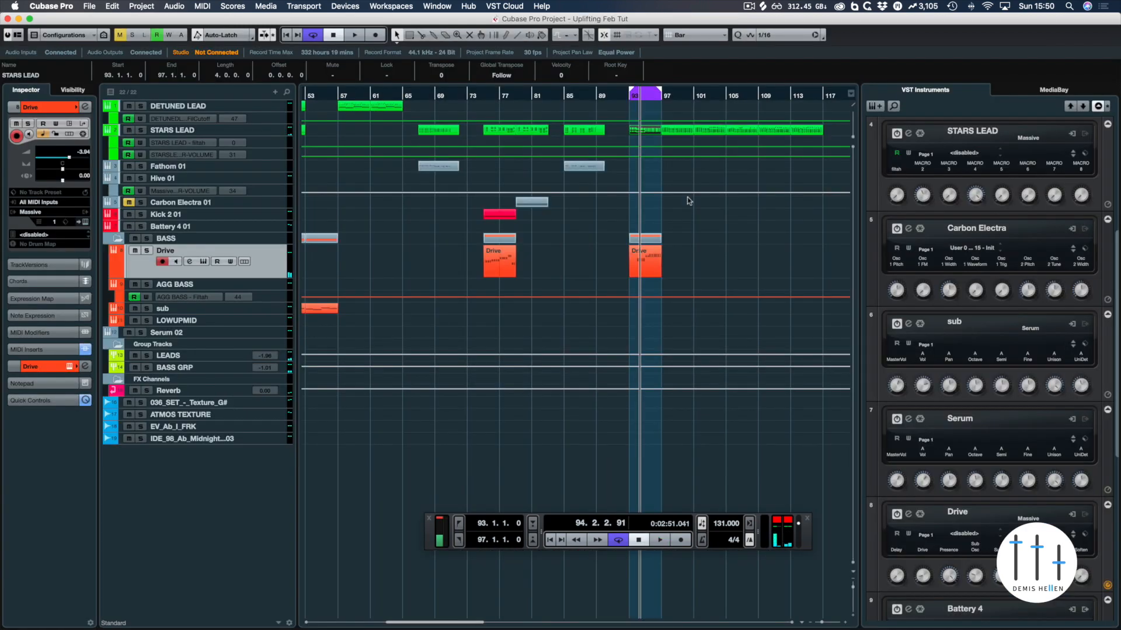
pyautogui.click(647, 255)
pyautogui.doubleClick(647, 255)
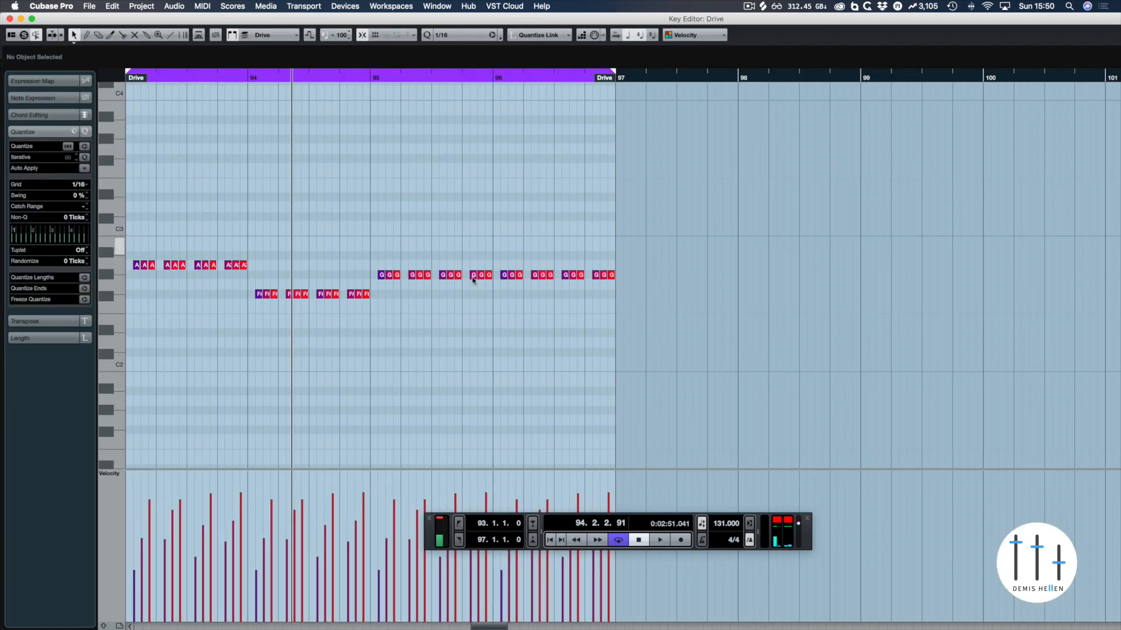
pyautogui.moveTo(639, 250); pyautogui.dragTo(391, 288)
pyautogui.press('Down')
pyautogui.press('Down')
pyautogui.press('Down')
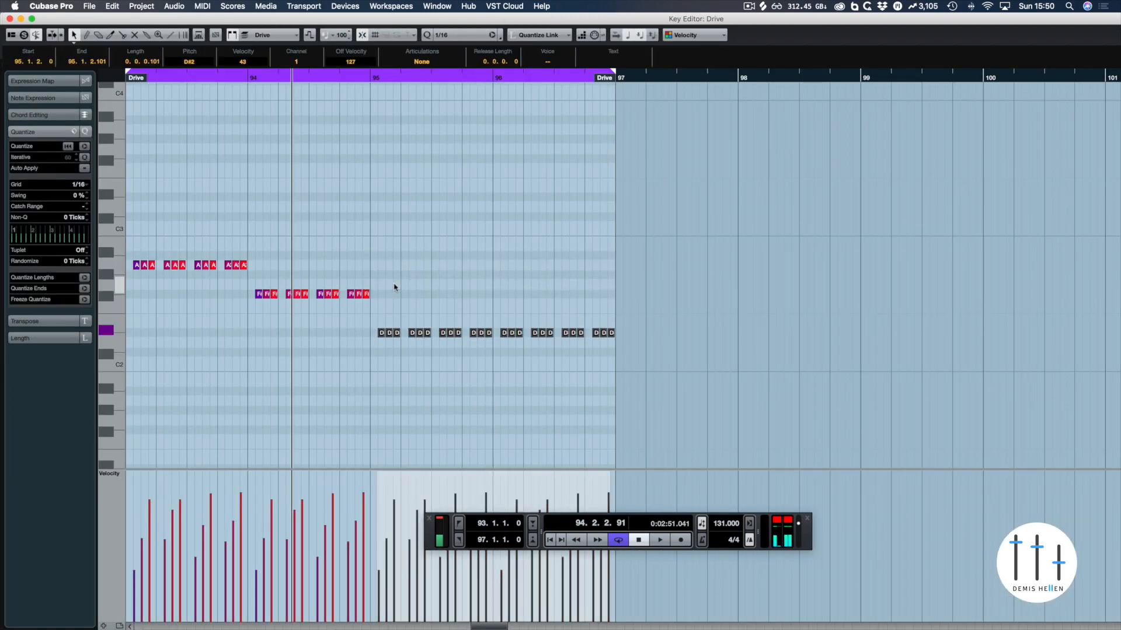
pyautogui.press('space')
pyautogui.press('Up')
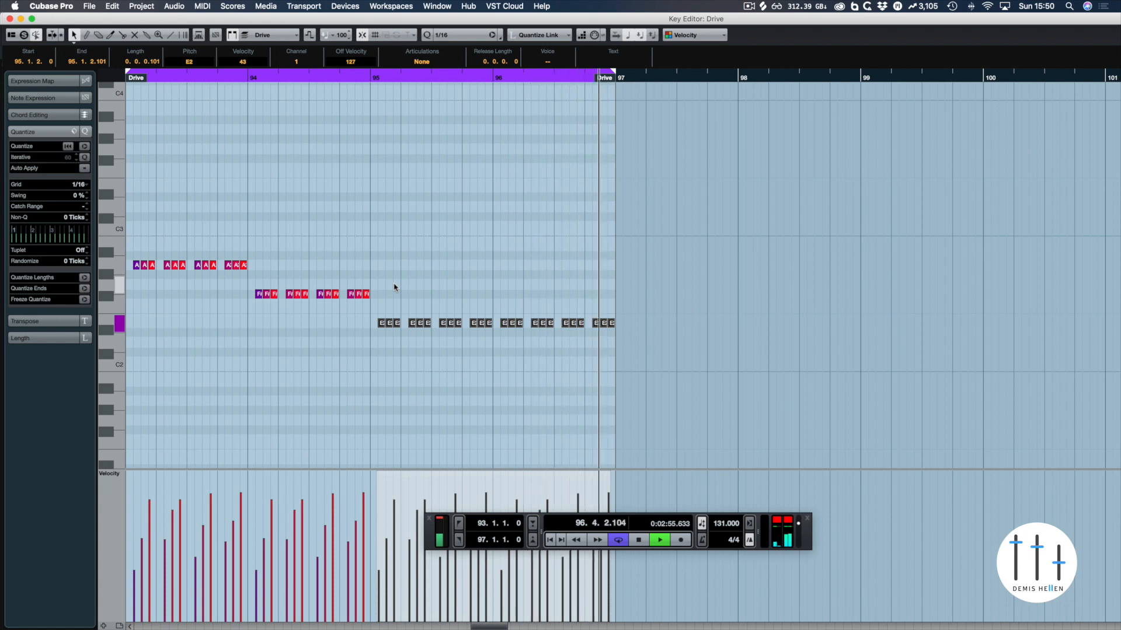
pyautogui.press('Return')
pyautogui.press('space')
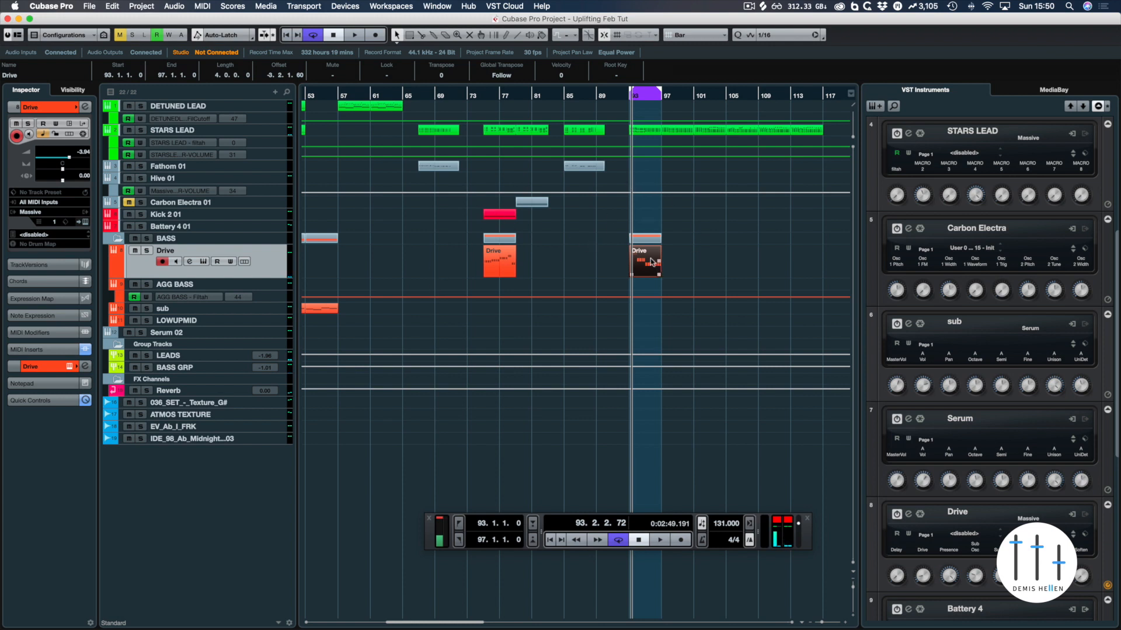
# - Copy the Kick 2 01 part from bar 75 to bar 93 above the Drive part and play the loop from its start
pyautogui.press('KP_1')
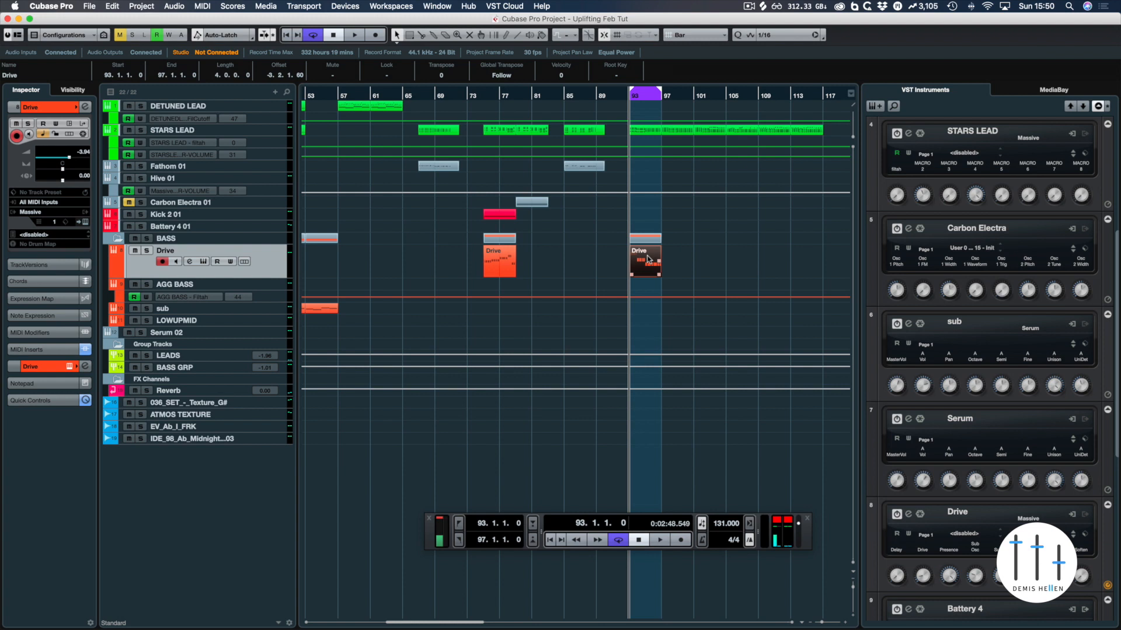
pyautogui.press('g')
pyautogui.press('g')
pyautogui.press('g')
pyautogui.press('g')
pyautogui.press('h')
pyautogui.press('h')
pyautogui.press('h')
pyautogui.press('h')
pyautogui.press('h')
pyautogui.press('h')
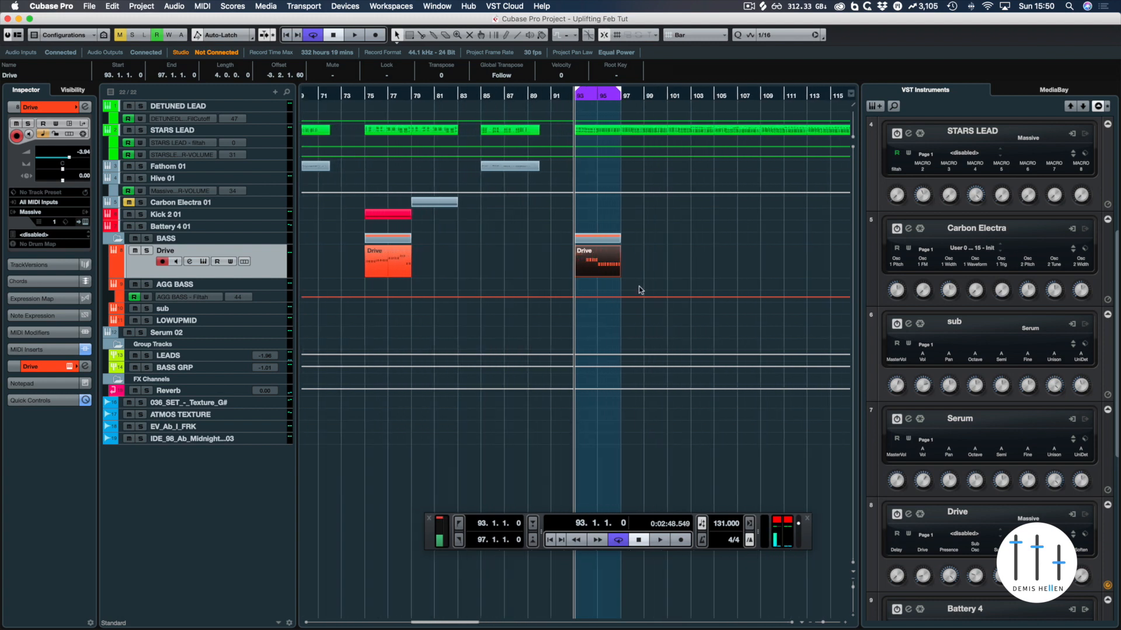
pyautogui.press('h')
pyautogui.press('h')
pyautogui.hscroll(3, 606, 232)
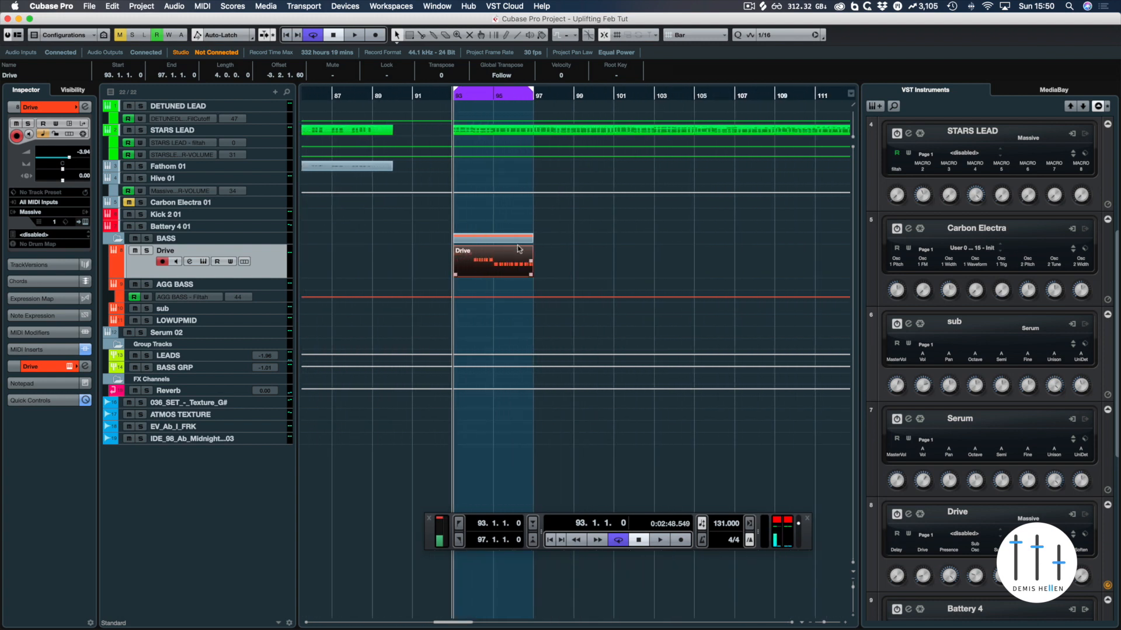
pyautogui.hscroll(-7, 517, 251)
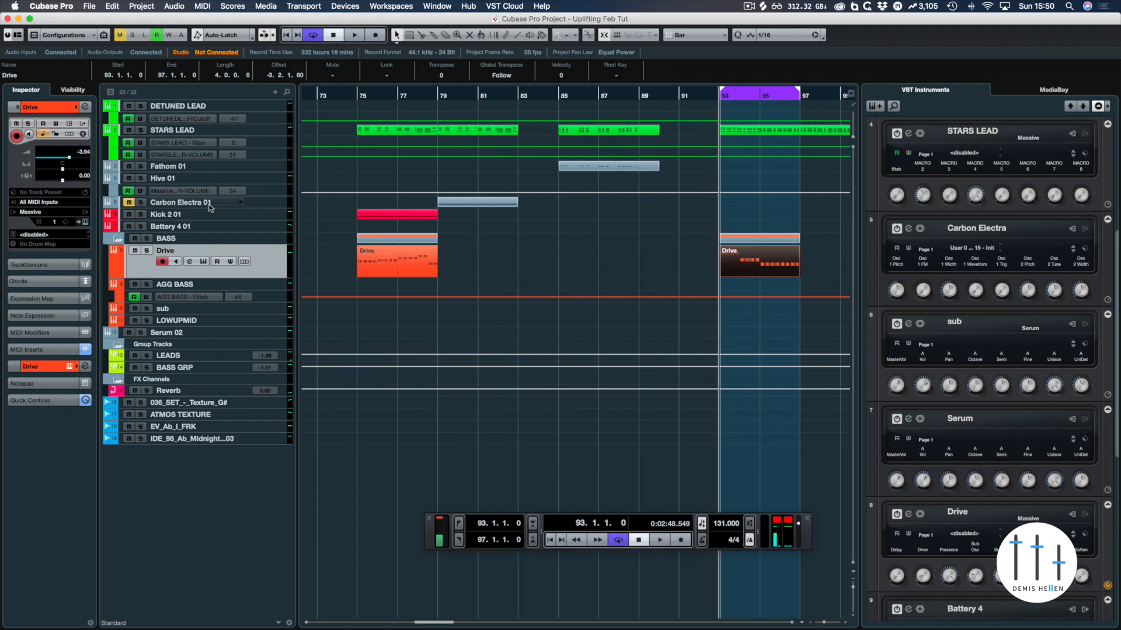
pyautogui.moveTo(362, 222); pyautogui.dragTo(732, 218)
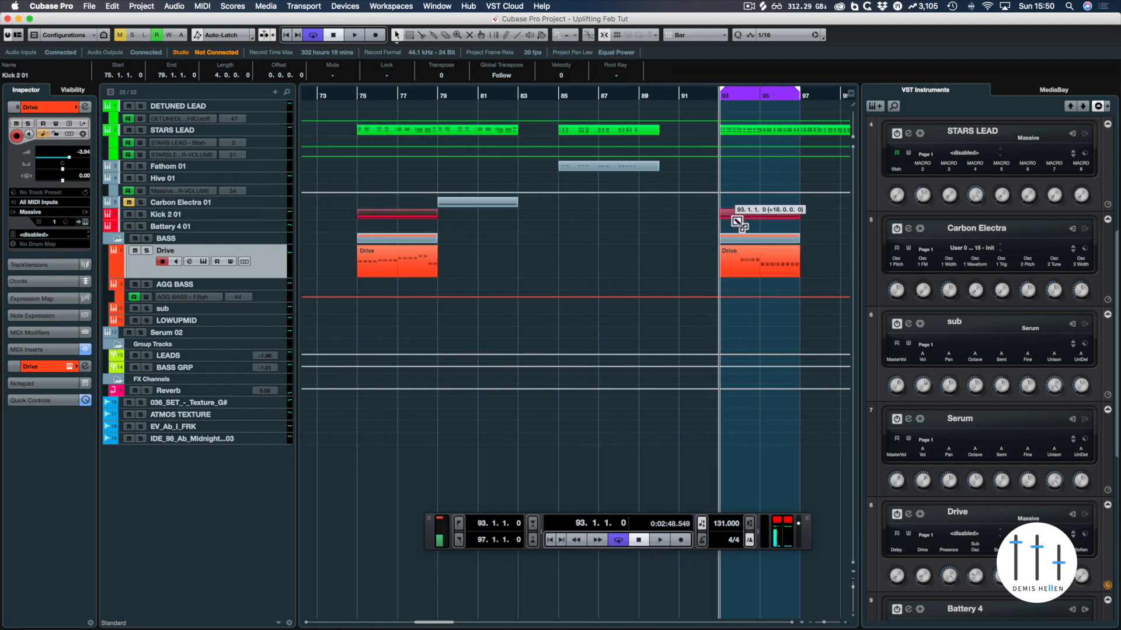
pyautogui.press('space')
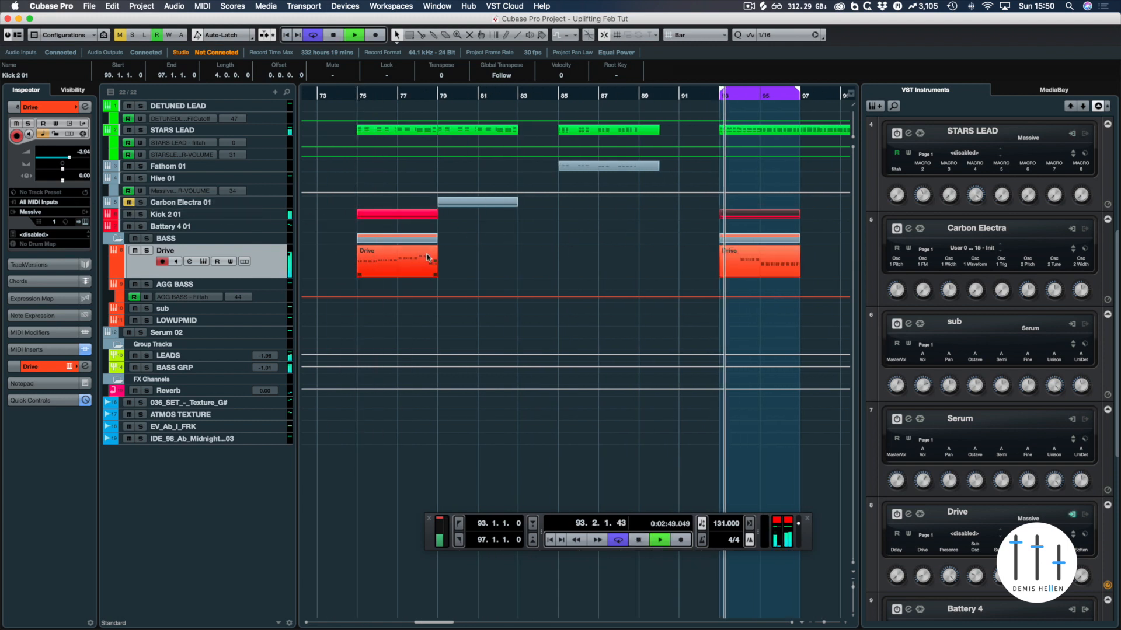
# - Copy the Kick 2 01 and Drive parts from bar 93 to bar 113 and loop the STARS LEAD part there
pyautogui.hscroll(7, 428, 258)
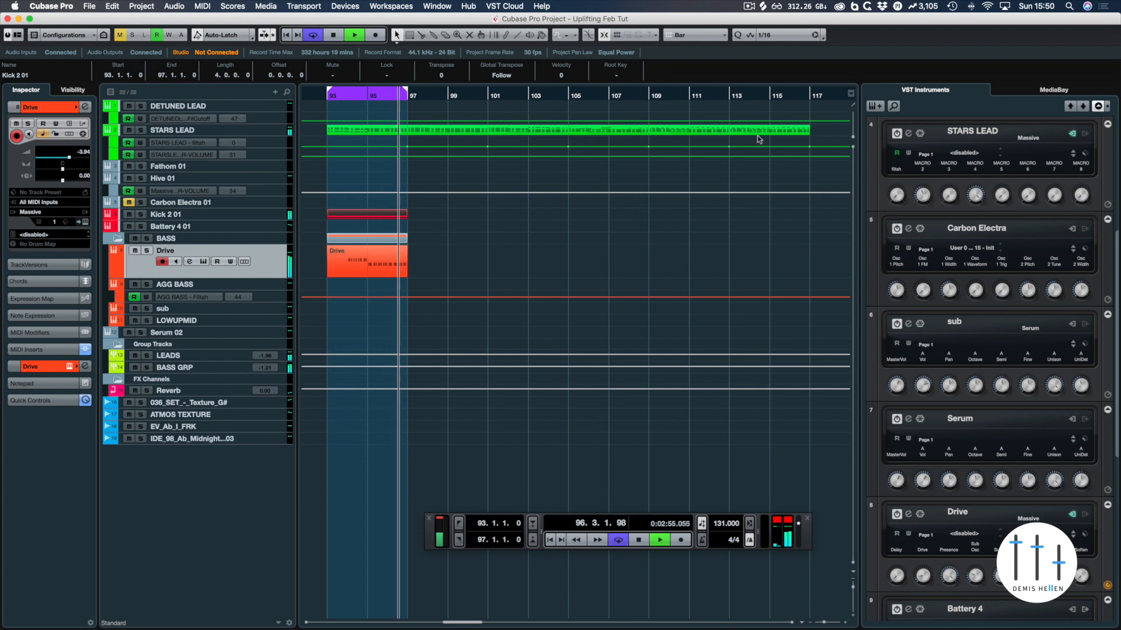
pyautogui.click(646, 130)
pyautogui.moveTo(447, 209); pyautogui.dragTo(322, 266)
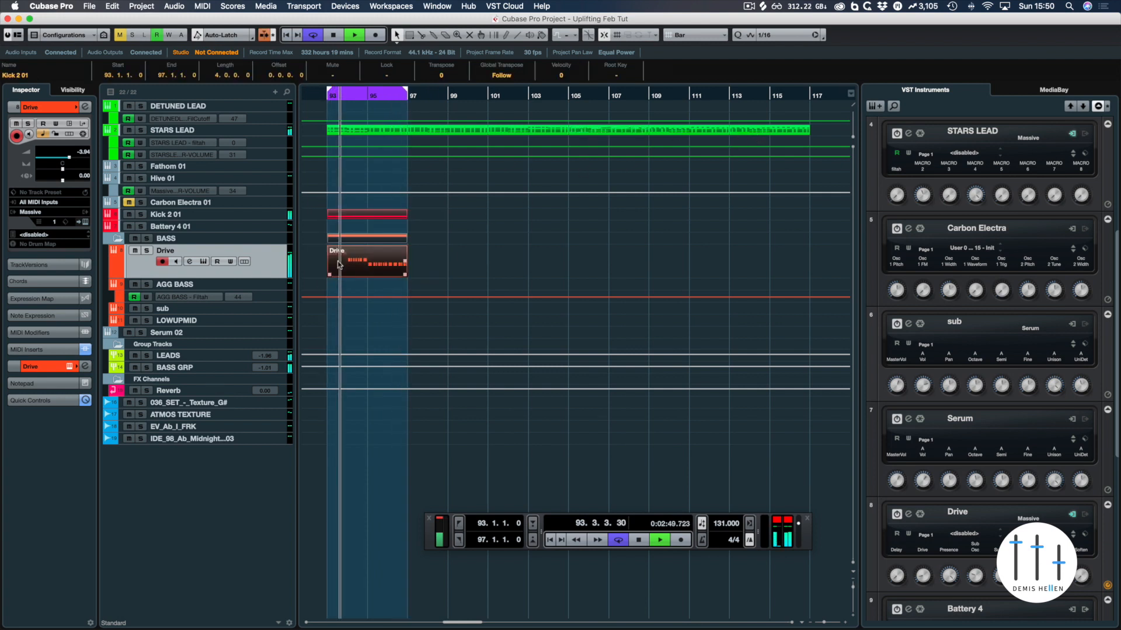
pyautogui.moveTo(405, 261); pyautogui.dragTo(733, 259)
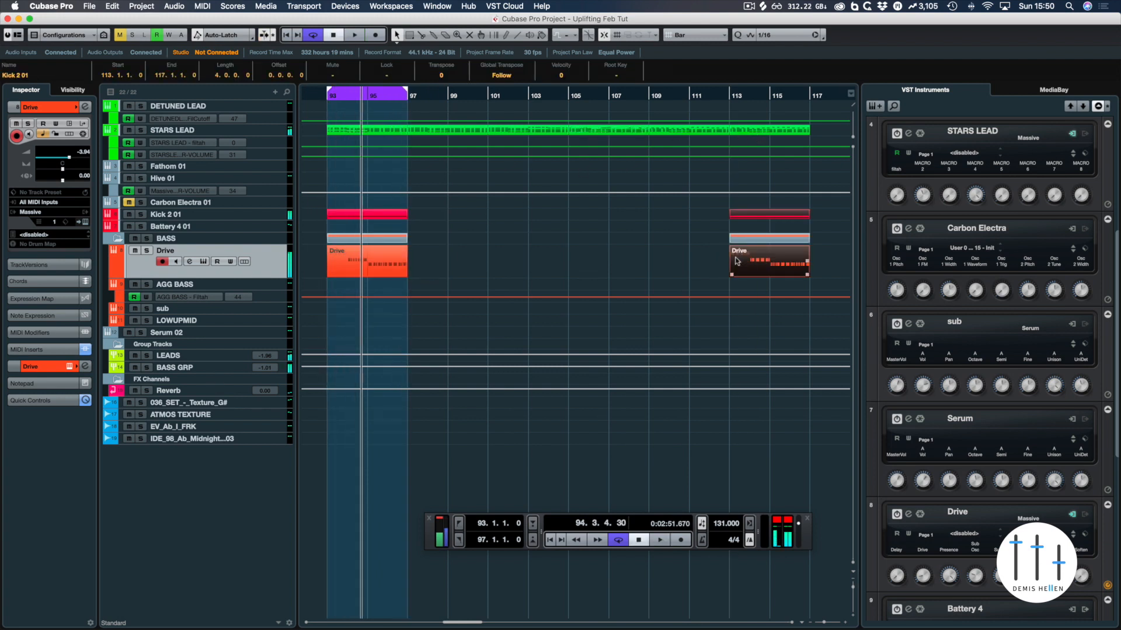
pyautogui.click(752, 132)
pyautogui.press('p')
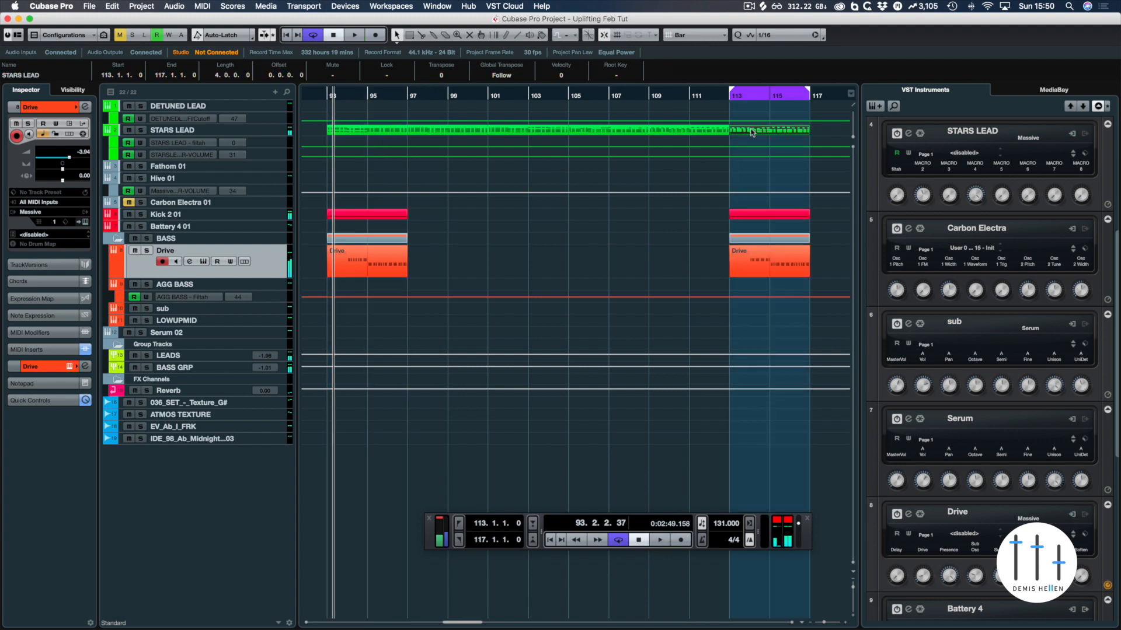
# - Enlarge the STARS LEAD track and its filtah automation lane
pyautogui.press('h')
pyautogui.press('h')
pyautogui.press('h')
pyautogui.press('h')
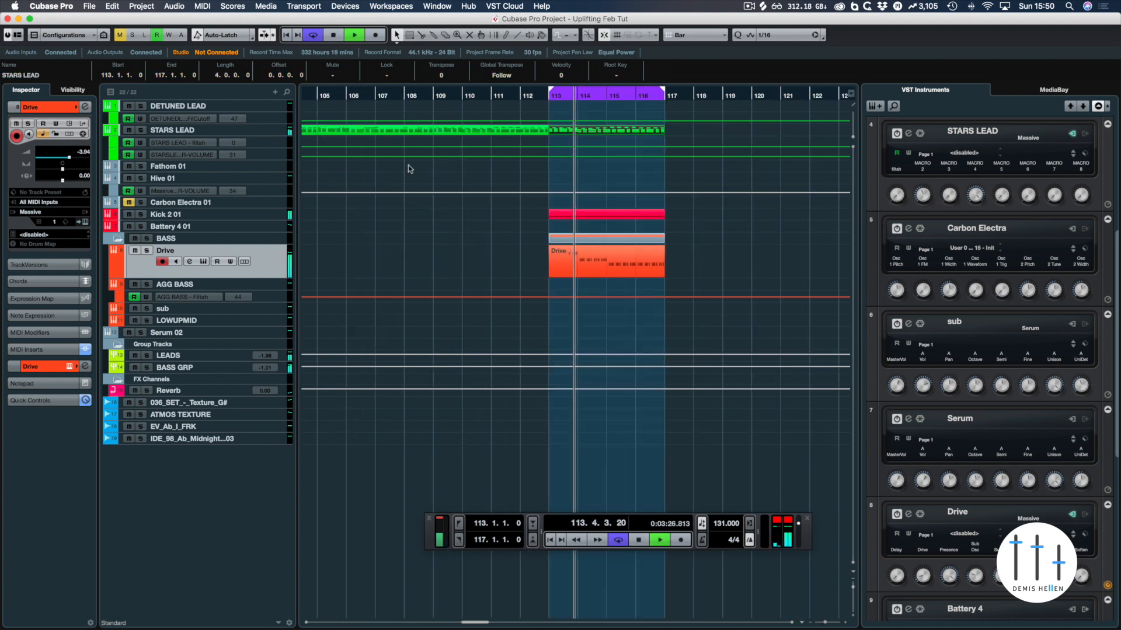
pyautogui.moveTo(238, 140); pyautogui.dragTo(264, 163)
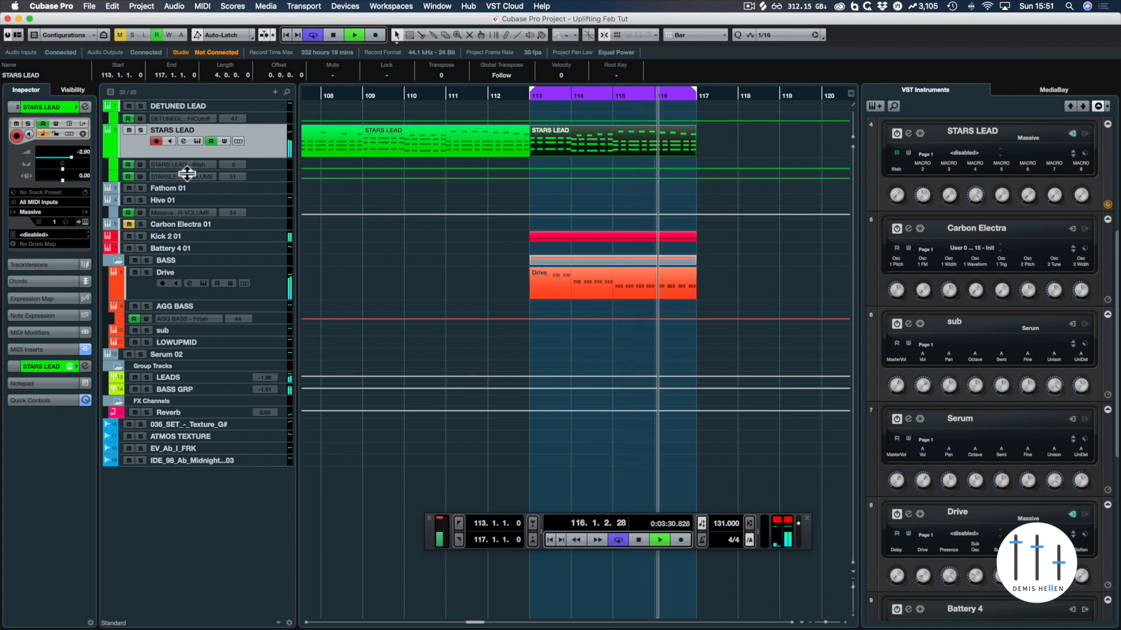
pyautogui.moveTo(272, 174); pyautogui.dragTo(273, 185)
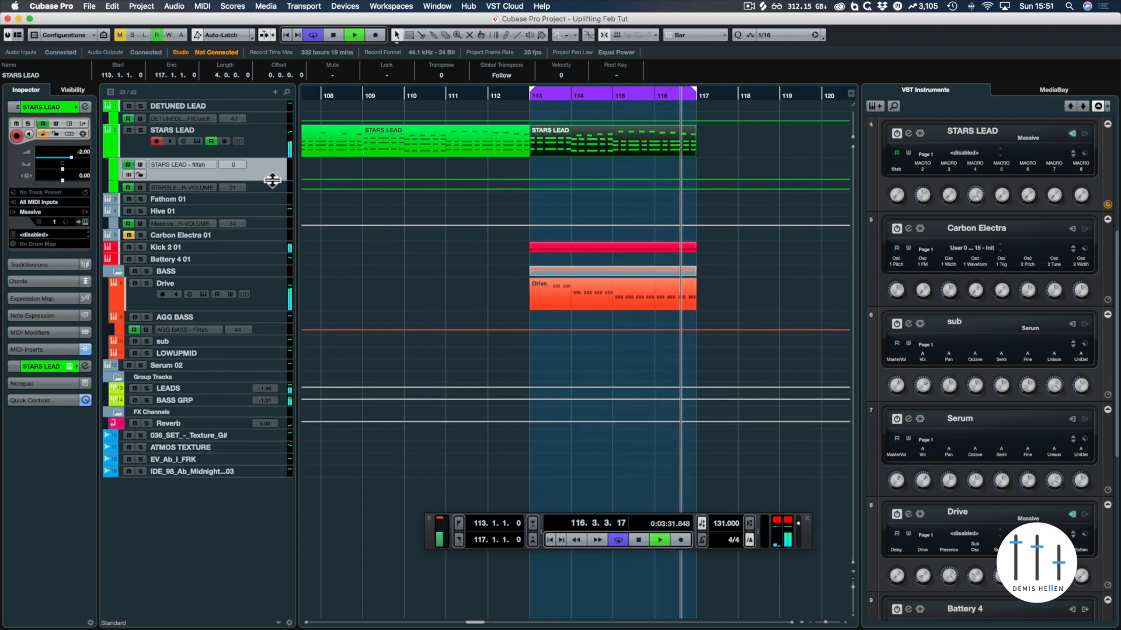
# - Raise the STARS LEAD filtah automation to about 67 from bar 113, delete the point at bar 117, and audition the loop
pyautogui.click(530, 169)
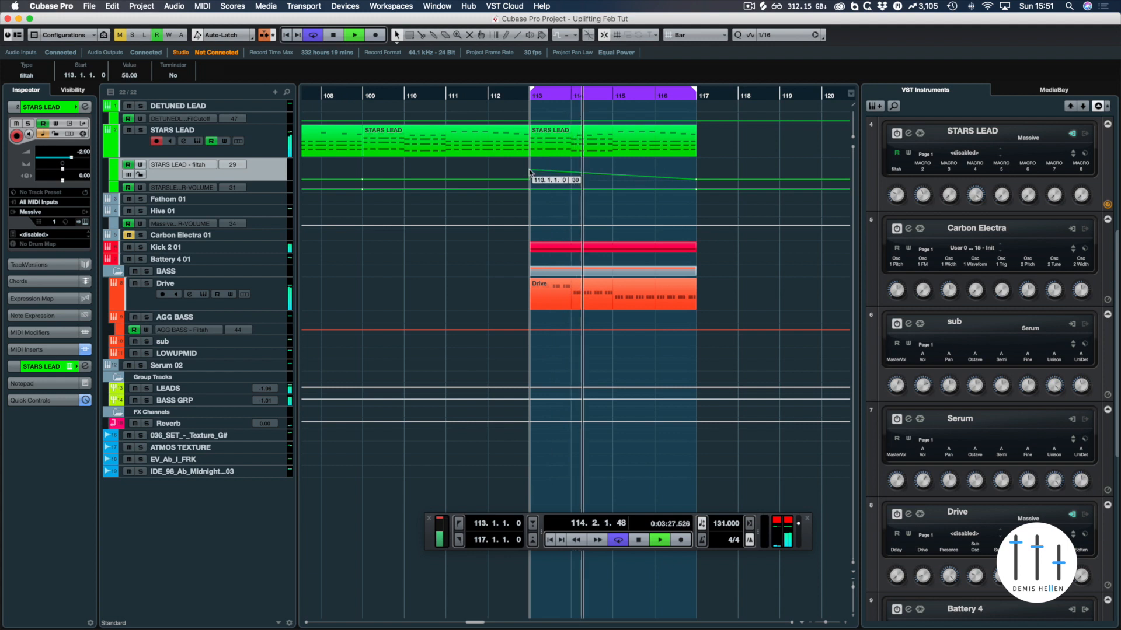
pyautogui.moveTo(530, 167); pyautogui.dragTo(529, 166)
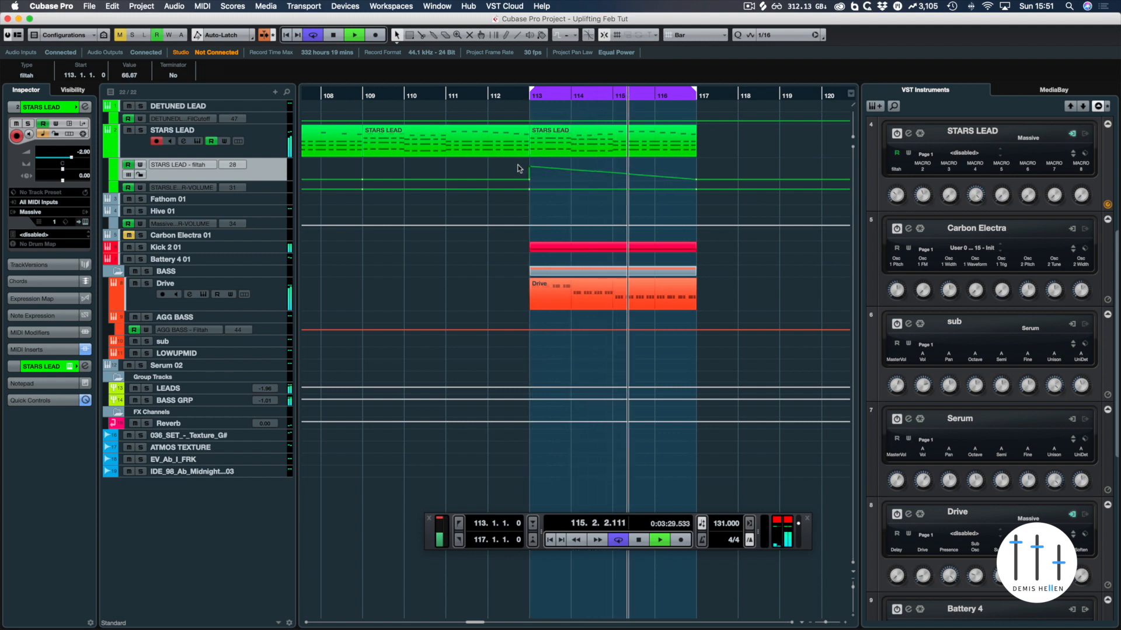
pyautogui.moveTo(703, 174); pyautogui.dragTo(690, 183)
pyautogui.press('Delete')
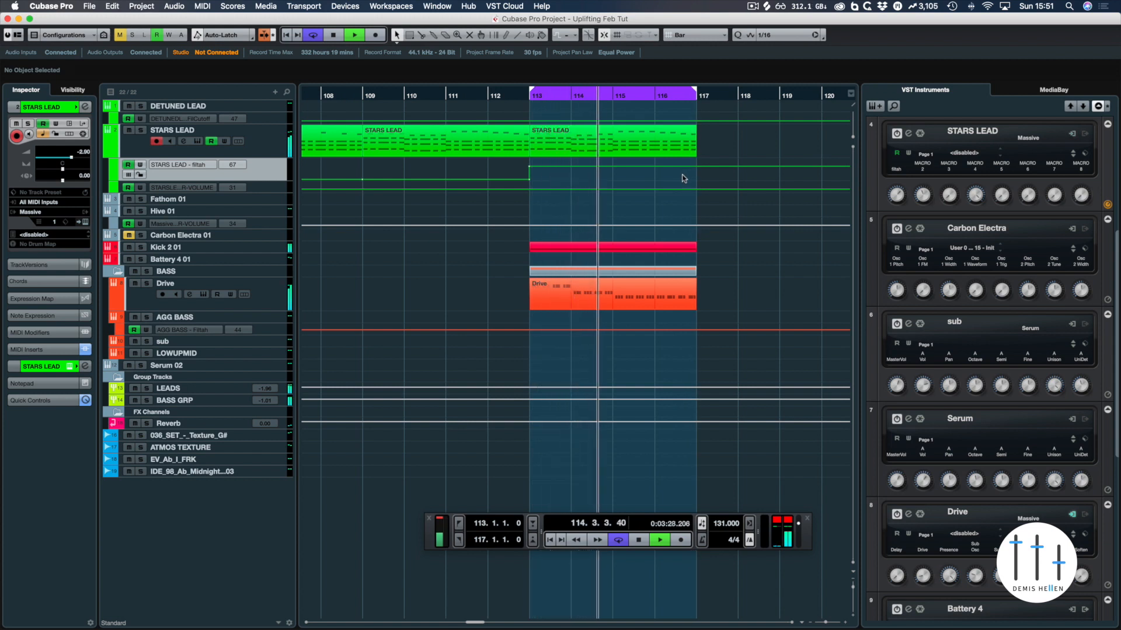
pyautogui.press('space')
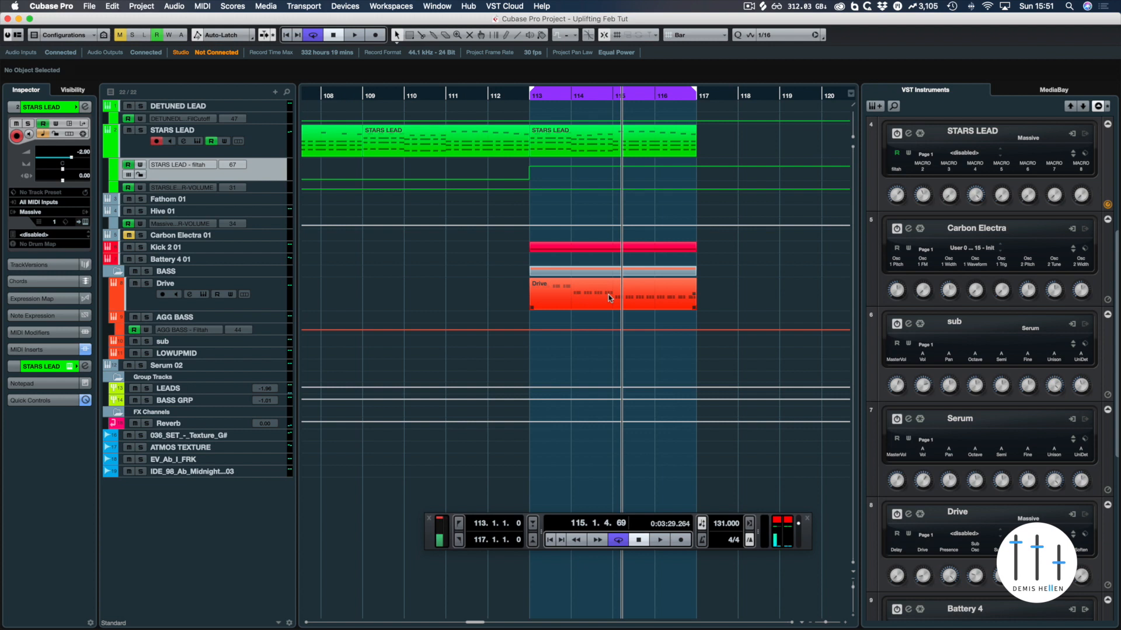
# - Examine the melody and chord notes of the STARS LEAD part at bar 113 in the Key Editor
pyautogui.click(278, 148)
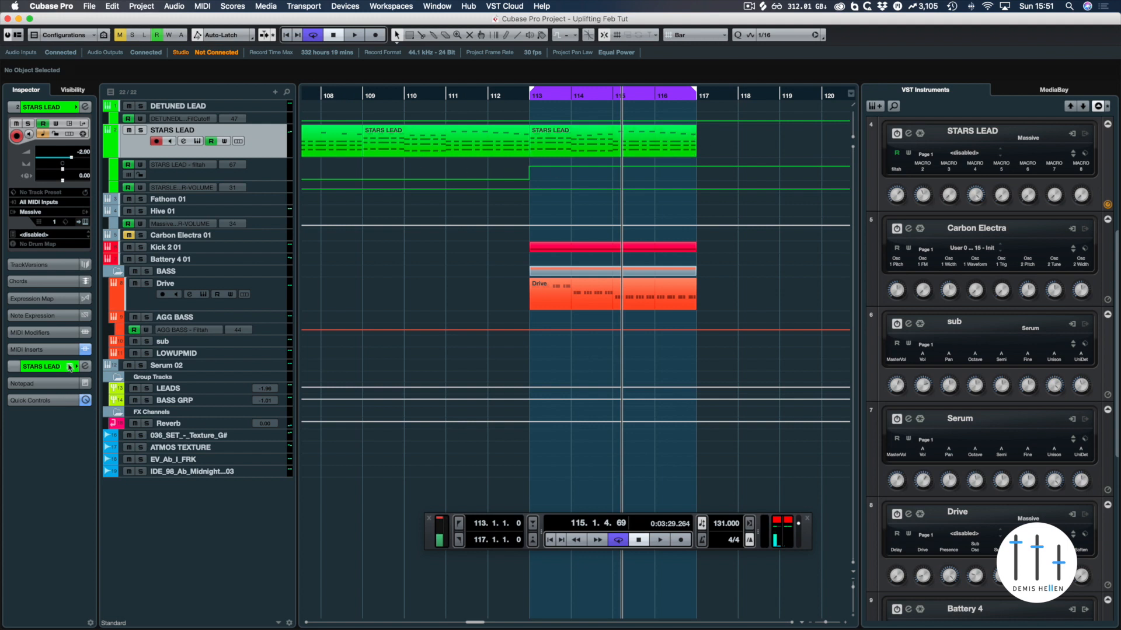
pyautogui.click(616, 151)
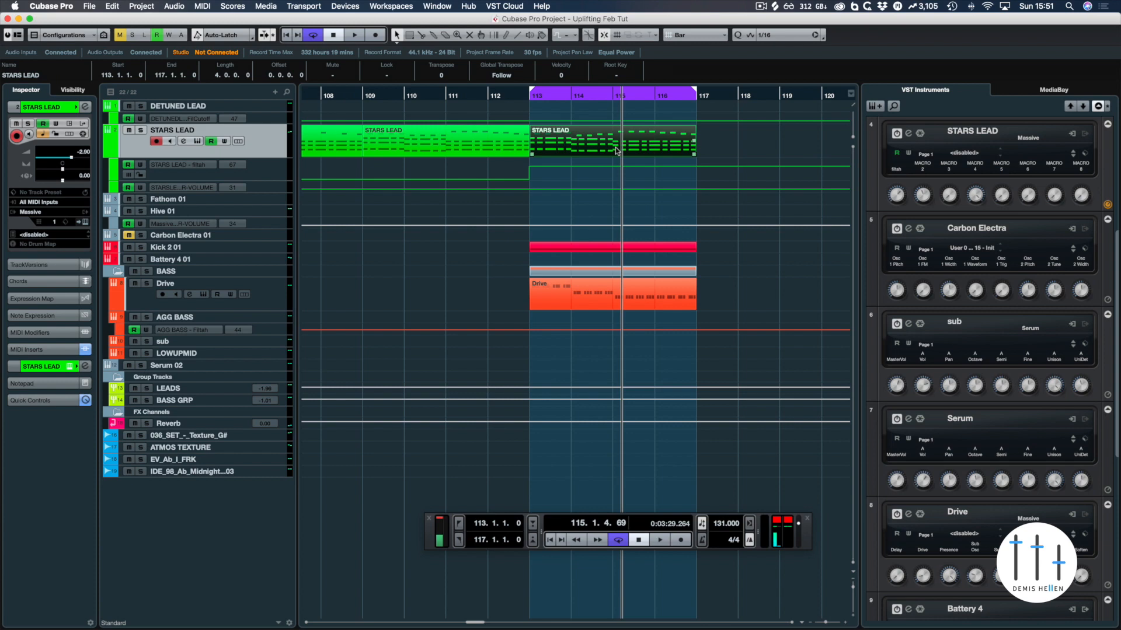
pyautogui.doubleClick(614, 151)
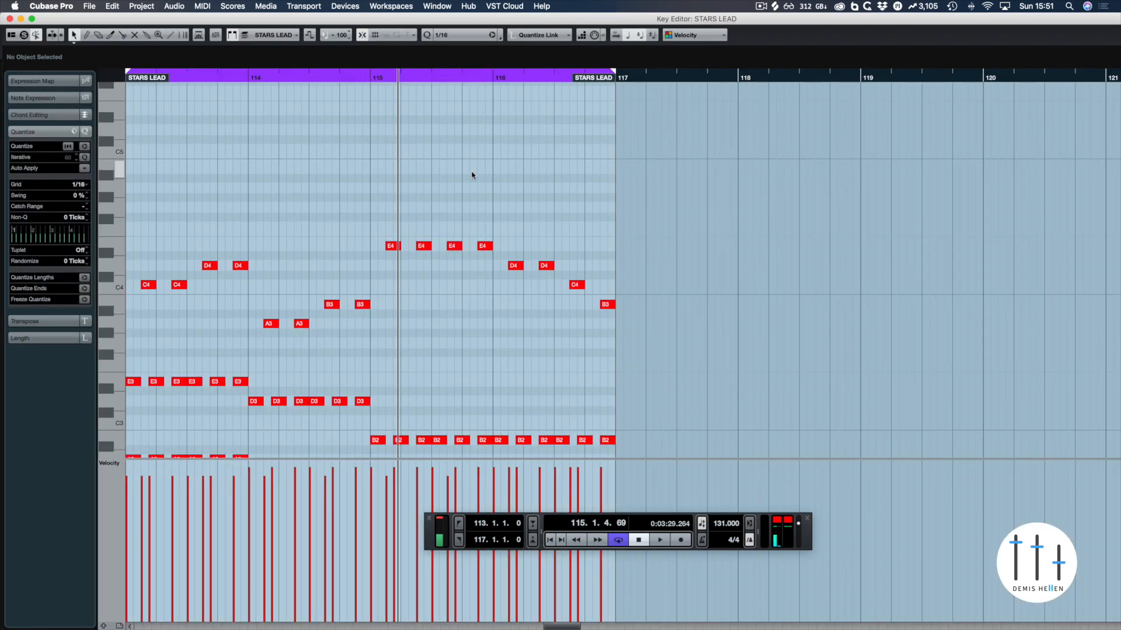
pyautogui.hscroll(-5, 472, 175)
pyautogui.scroll(-3, 471, 175)
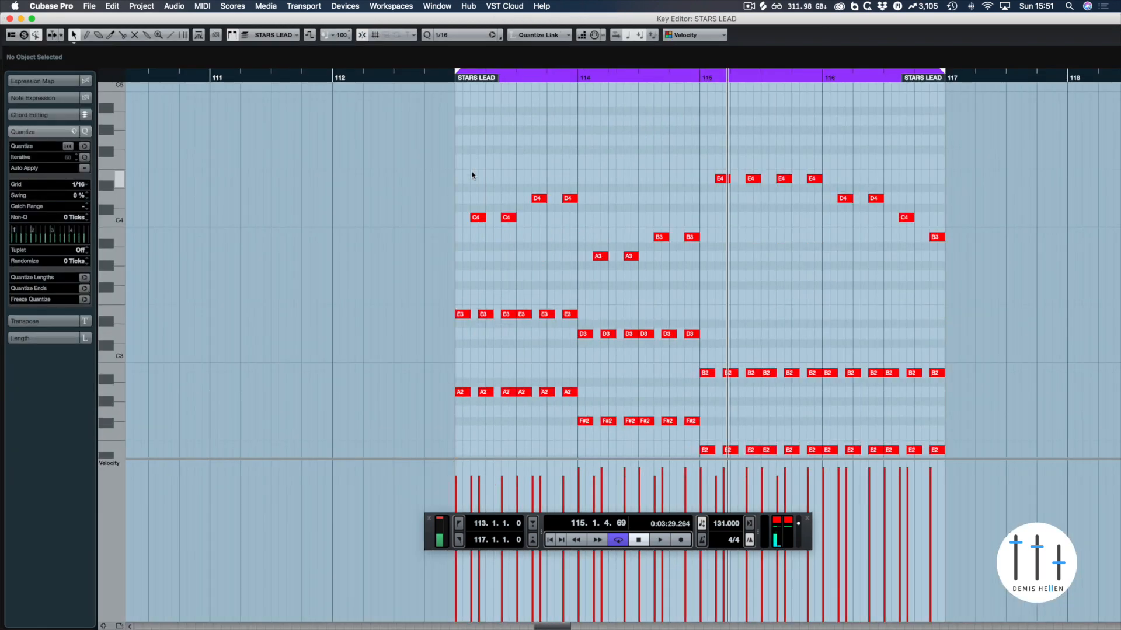
pyautogui.press('Return')
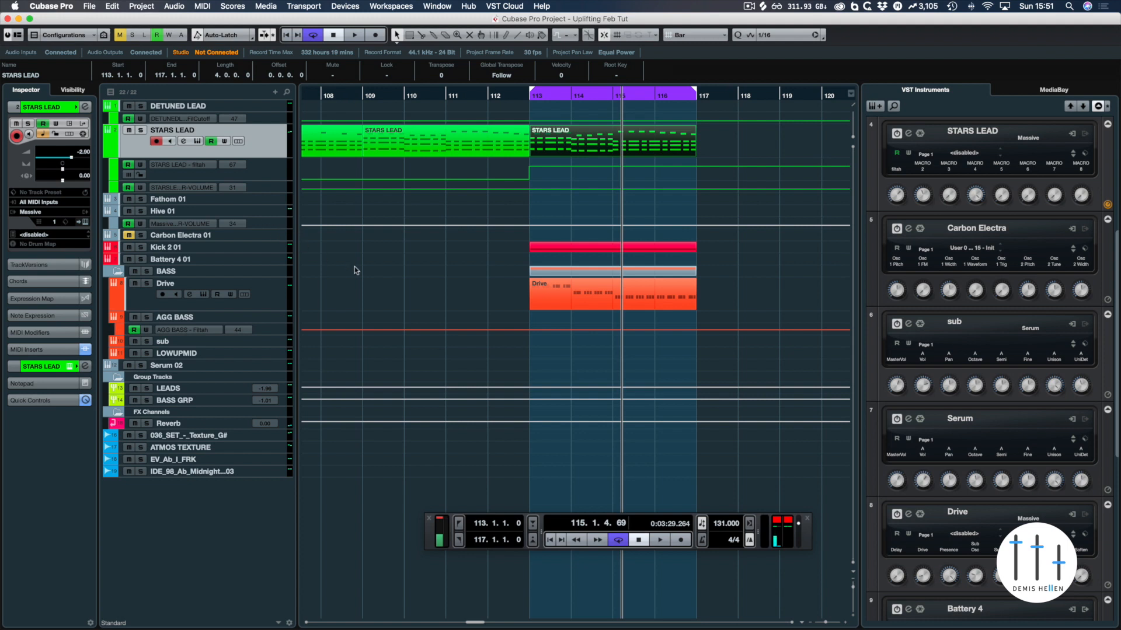
# - Bring the whole run of STARS LEAD variations from bar 93 to bar 117 into view
pyautogui.hscroll(-5, 357, 269)
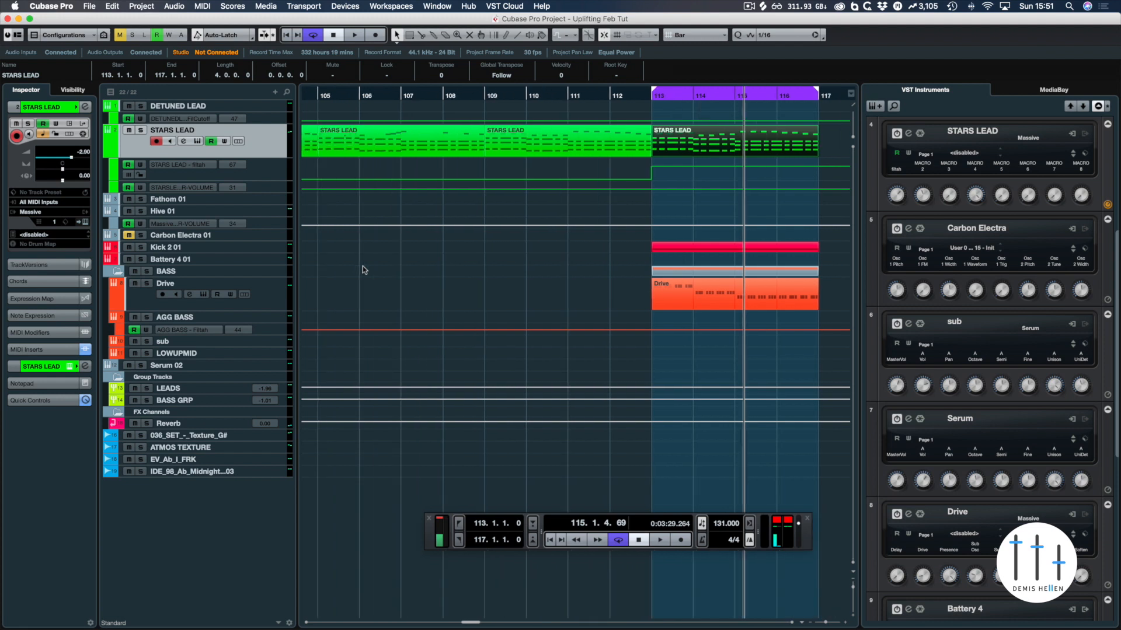
pyautogui.press('g')
pyautogui.press('g')
pyautogui.press('g')
pyautogui.press('g')
pyautogui.press('g')
pyautogui.press('g')
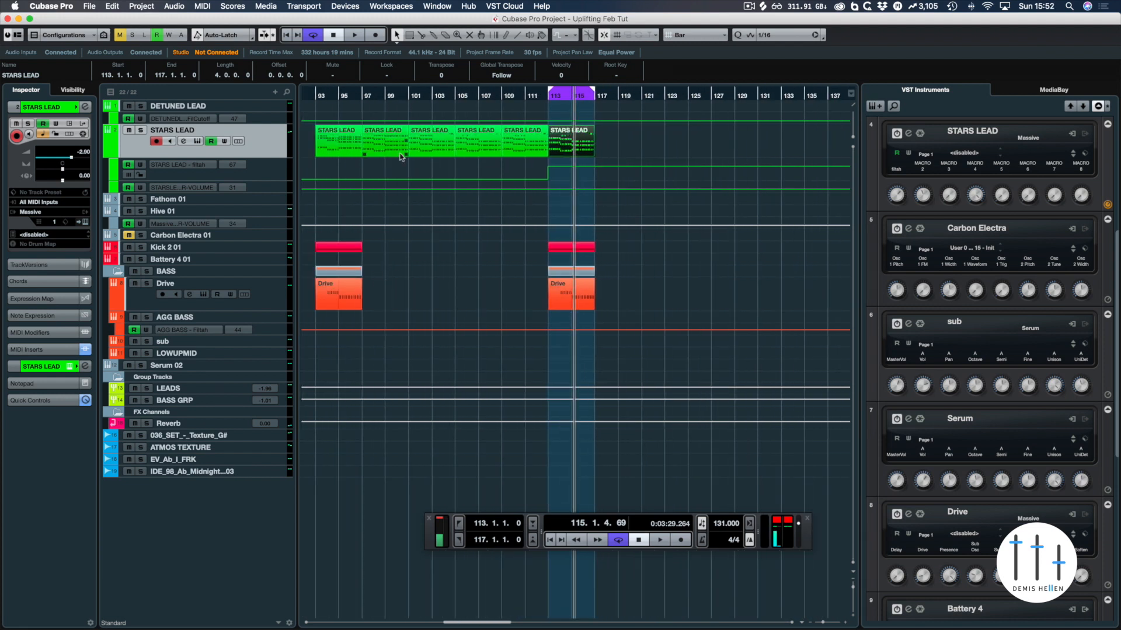